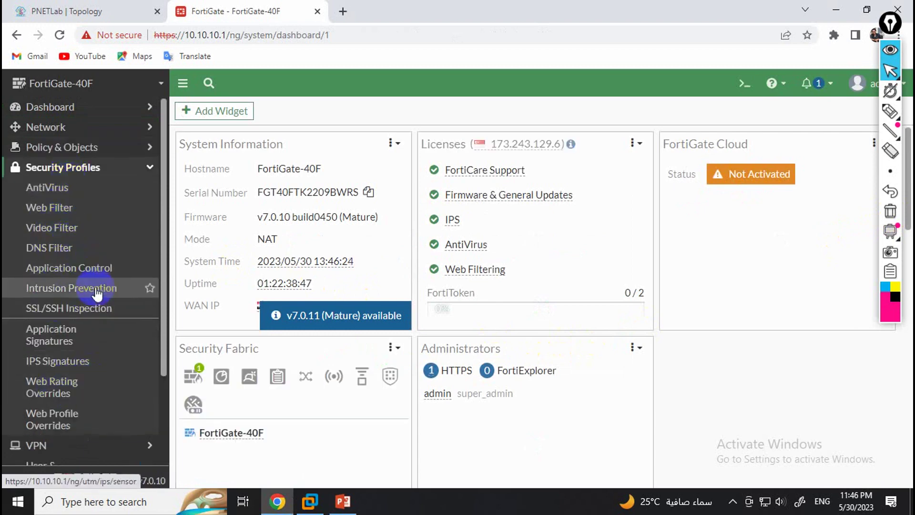
Step: Open the WEB-Manangers web filter profile for editing
click(67, 208)
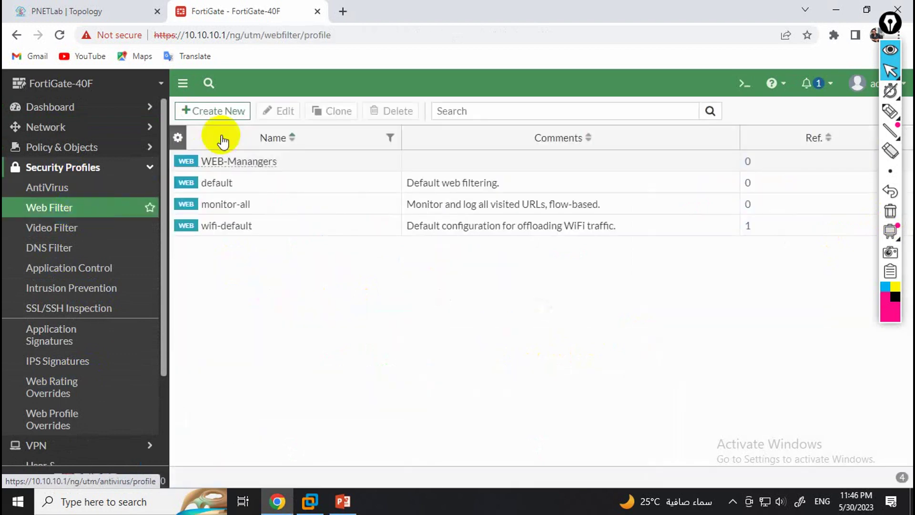
double_click(246, 163)
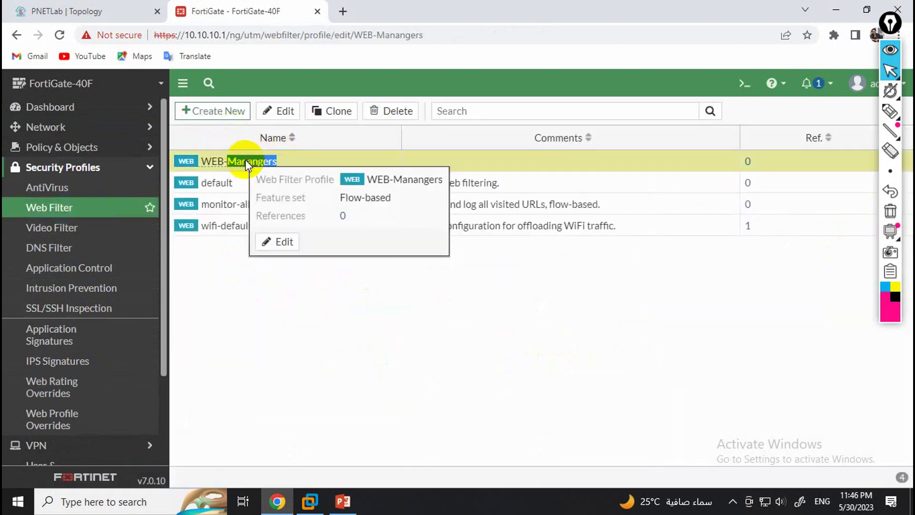
scroll(319, 334, down, 3)
scroll(286, 348, up, 3)
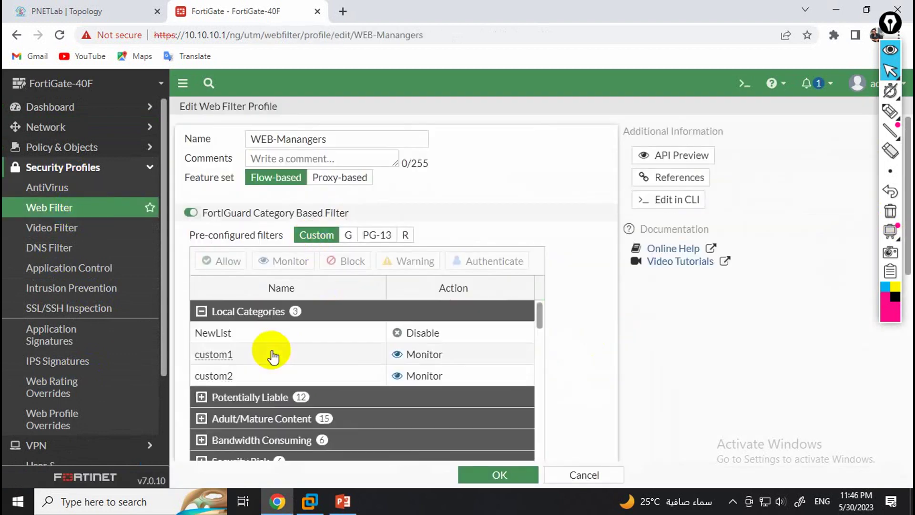
Step: Examine the actions offered for the NewList local category and look through the General Interest - Personal categories
right_click(220, 337)
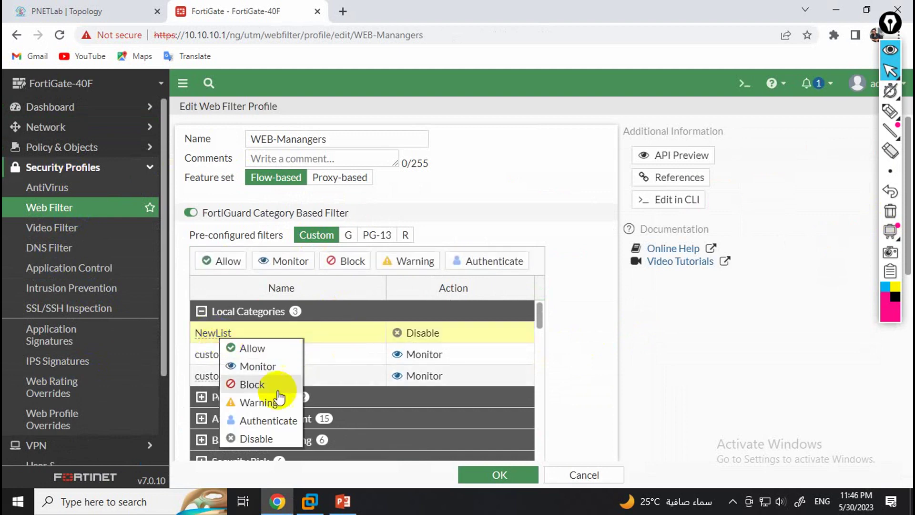
click(260, 438)
right_click(301, 344)
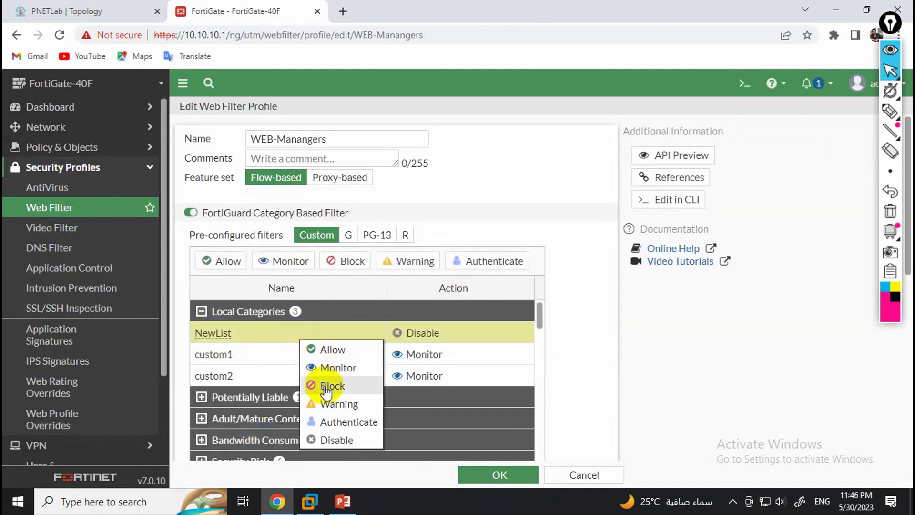
click(253, 343)
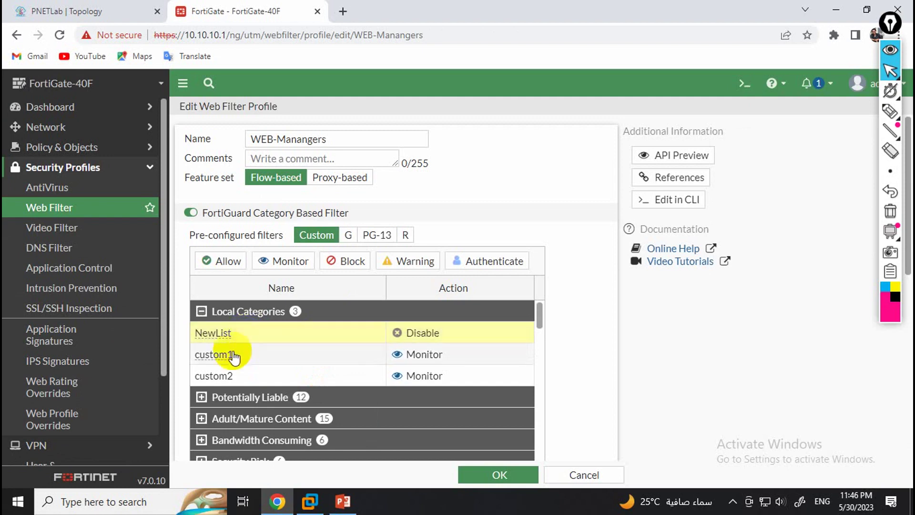
scroll(229, 374, down, 3)
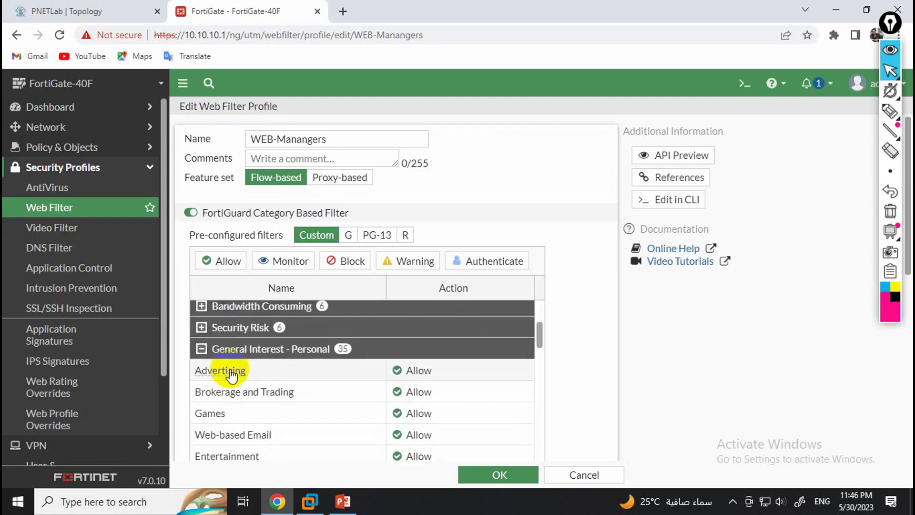
scroll(232, 371, down, 3)
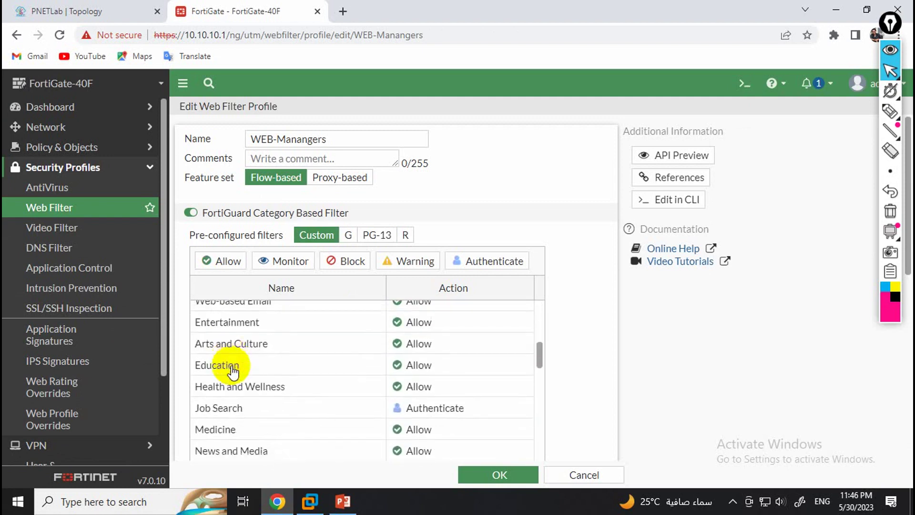
scroll(233, 371, down, 5)
scroll(241, 370, down, 3)
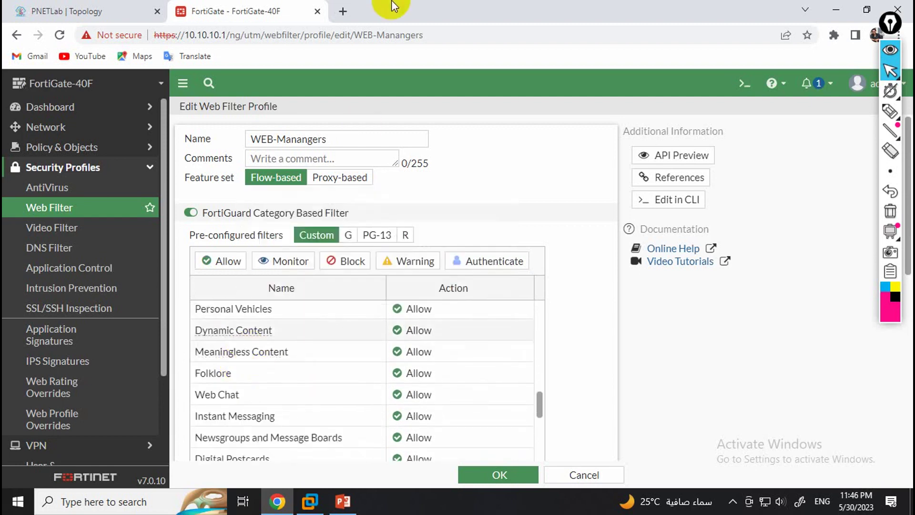
Step: Open the FortiGuard Web Filter Lookup page at fortiguard.com/webfilter in a new browser tab
click(343, 11)
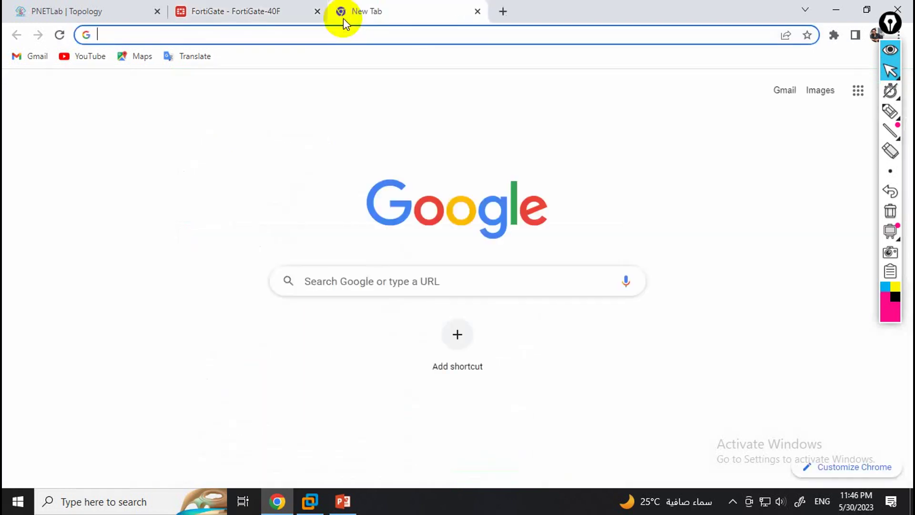
text(for)
key(Return)
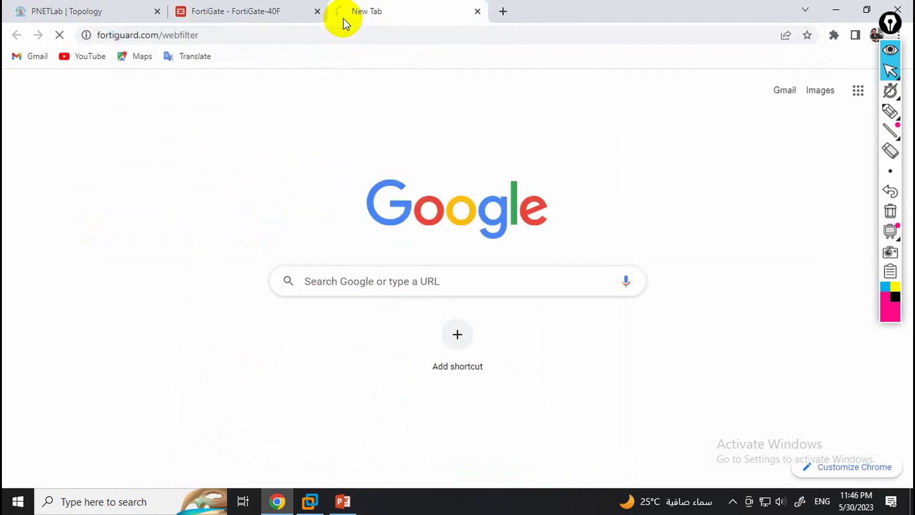
Step: Try to look up the rating of "facebook", accept the site's cookies and return to the lookup page
click(388, 268)
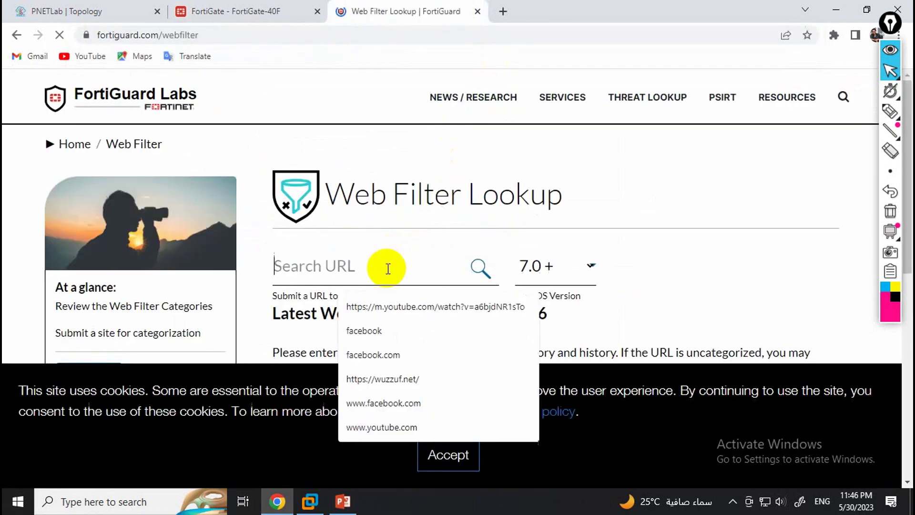
key(Down)
key(Down)
key(Return)
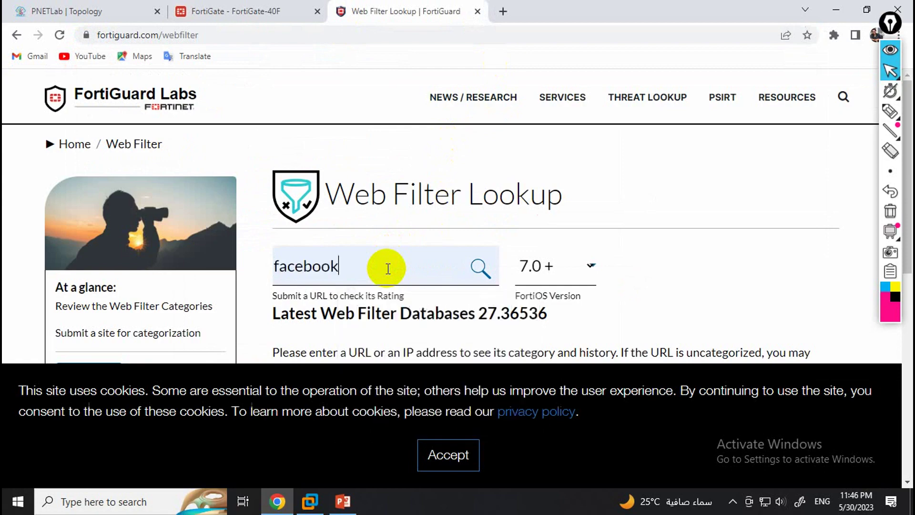
click(489, 276)
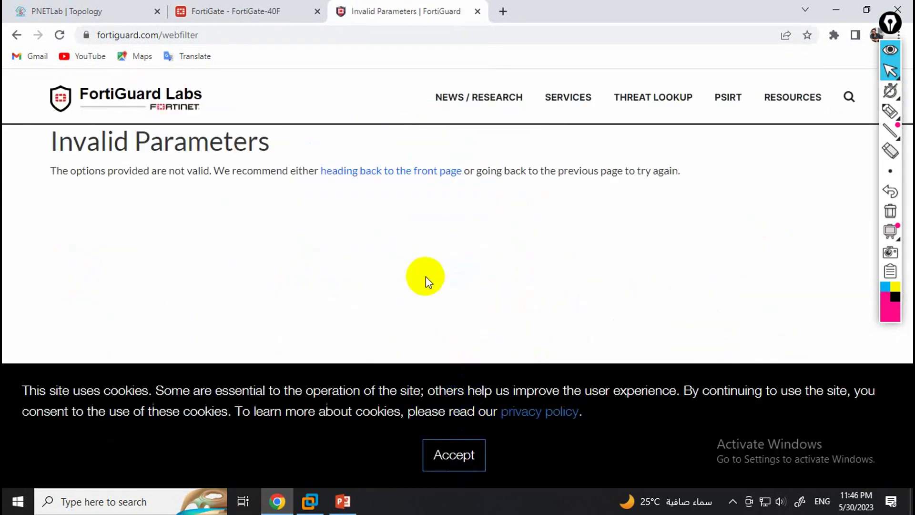
click(453, 455)
click(16, 35)
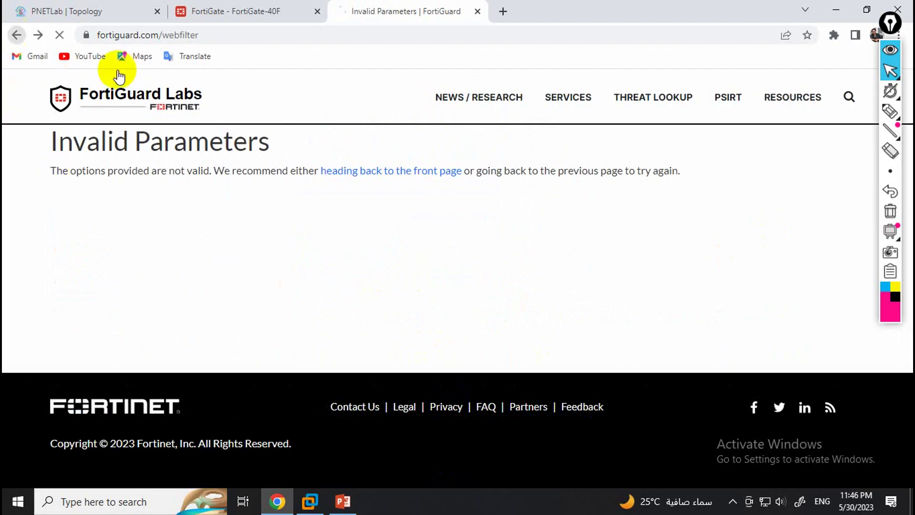
Step: Look up the URL facebook.com in the web filter database and examine its category and group
click(397, 200)
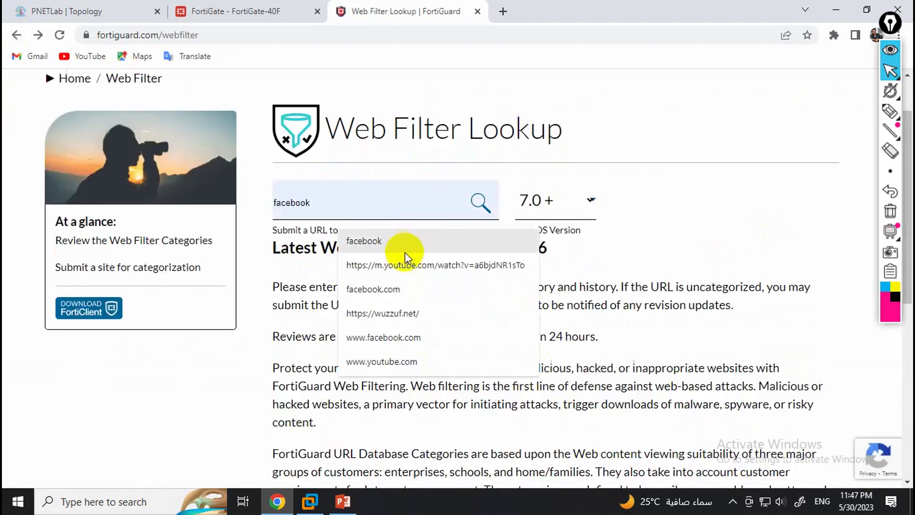
click(405, 290)
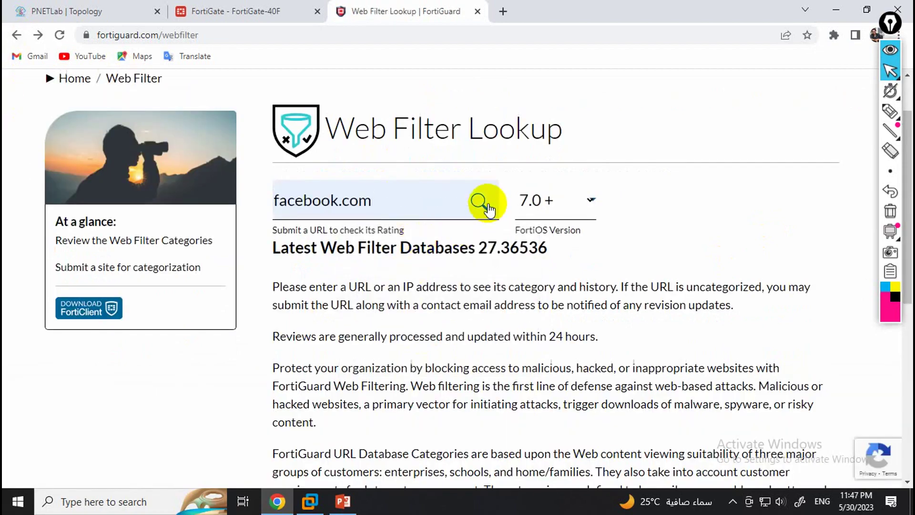
drag(347, 315, 457, 313)
scroll(455, 310, down, 3)
drag(319, 347, 439, 349)
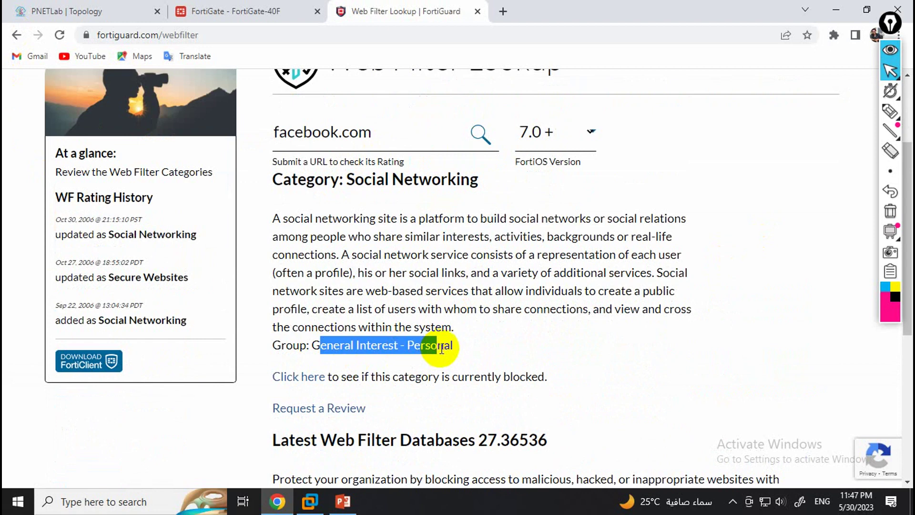
drag(344, 179, 496, 182)
drag(327, 346, 425, 345)
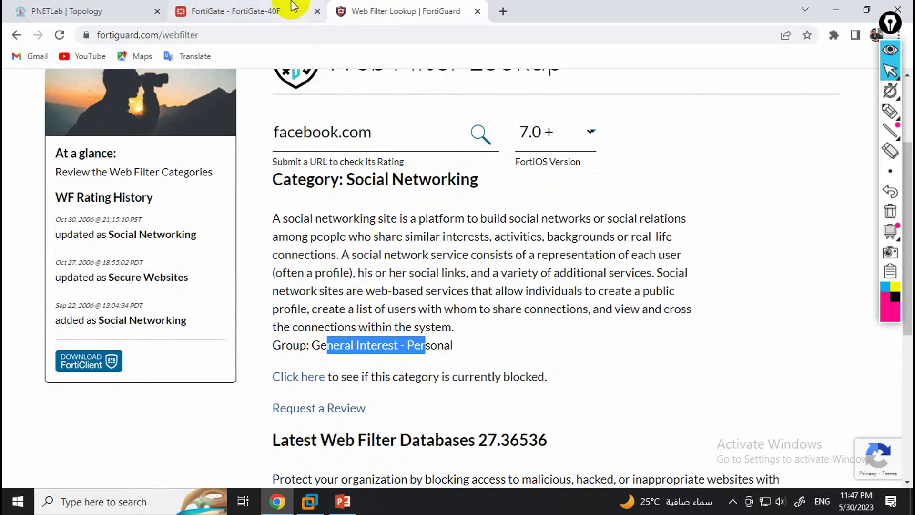
Step: In the FortiGate WEB-Manangers profile, set the Social Networking category under General Interest - Personal to Monitor and save the profile
click(285, 14)
scroll(327, 358, down, 4)
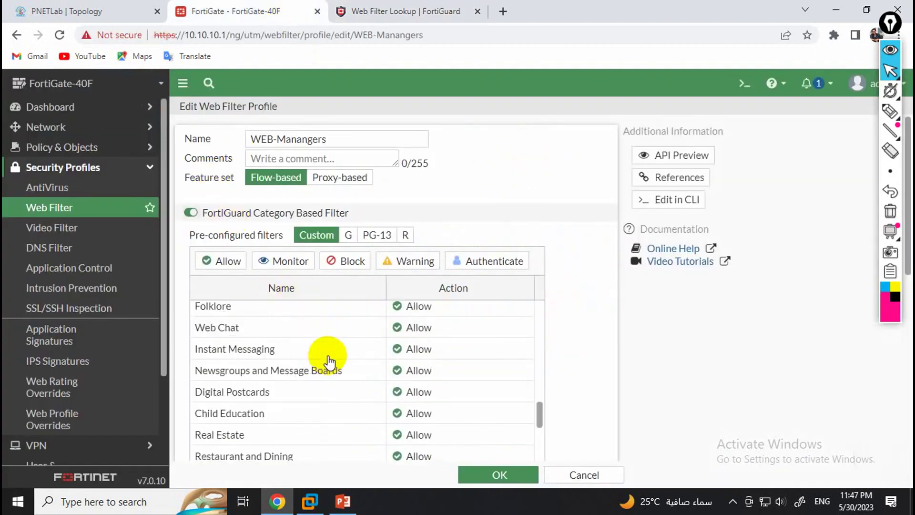
scroll(328, 359, down, 3)
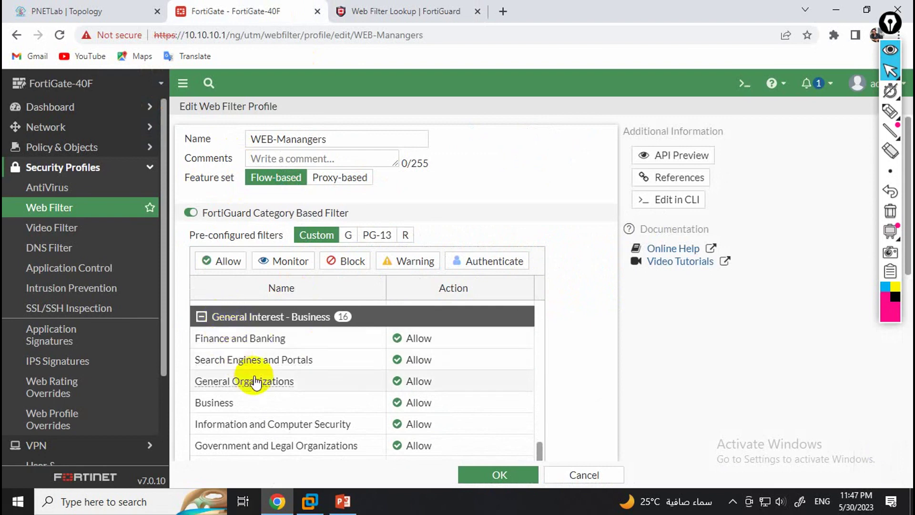
scroll(257, 381, down, 3)
scroll(259, 385, down, 4)
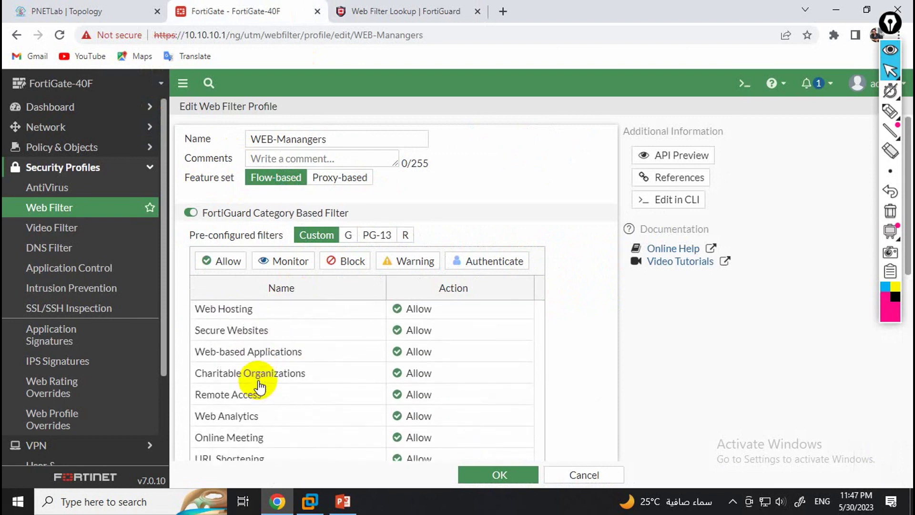
scroll(307, 414, up, 5)
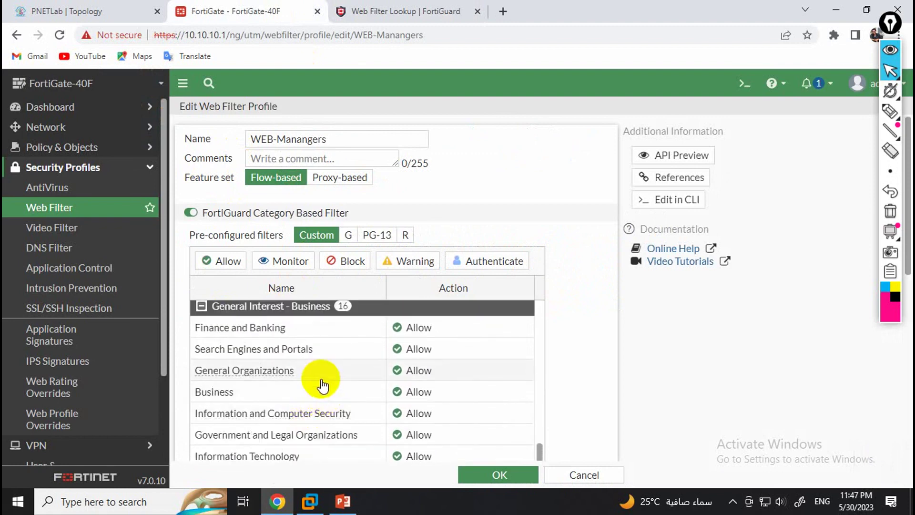
scroll(322, 384, up, 6)
scroll(322, 384, up, 10)
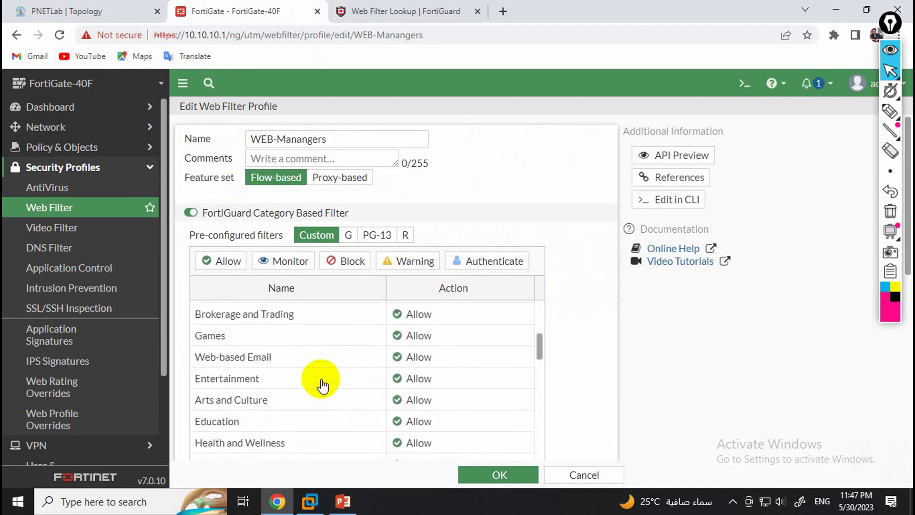
scroll(322, 384, up, 4)
scroll(321, 379, down, 1)
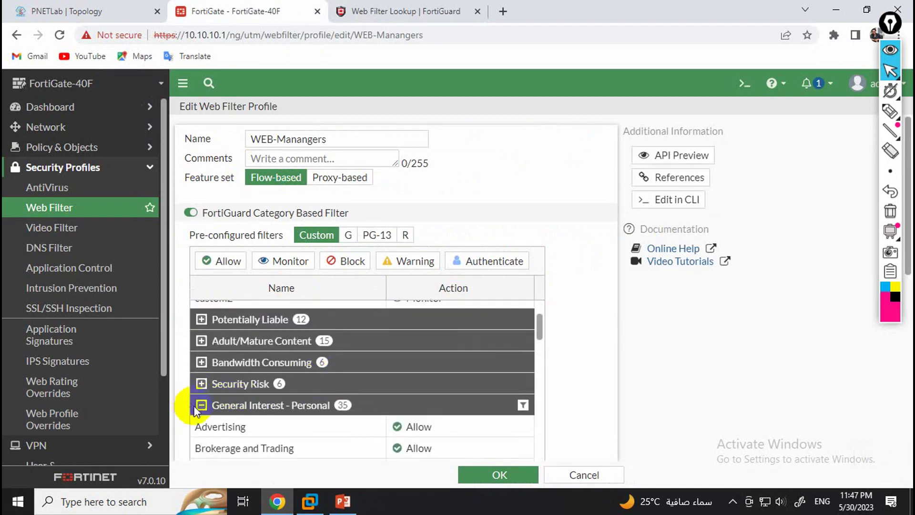
scroll(245, 429, down, 5)
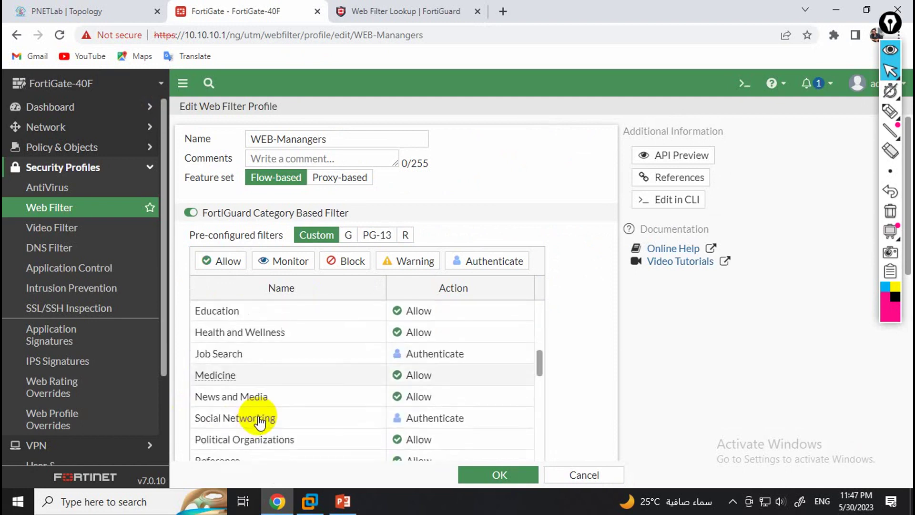
scroll(258, 420, down, 1)
click(271, 396)
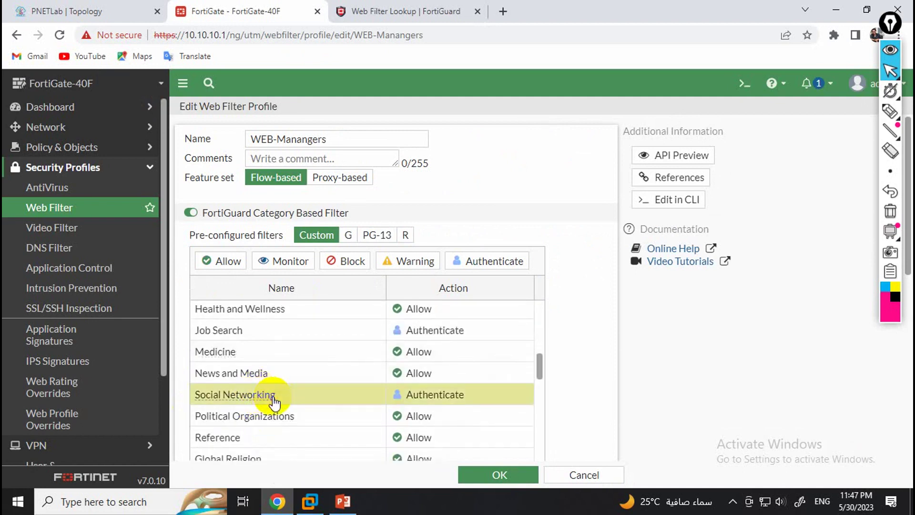
click(426, 398)
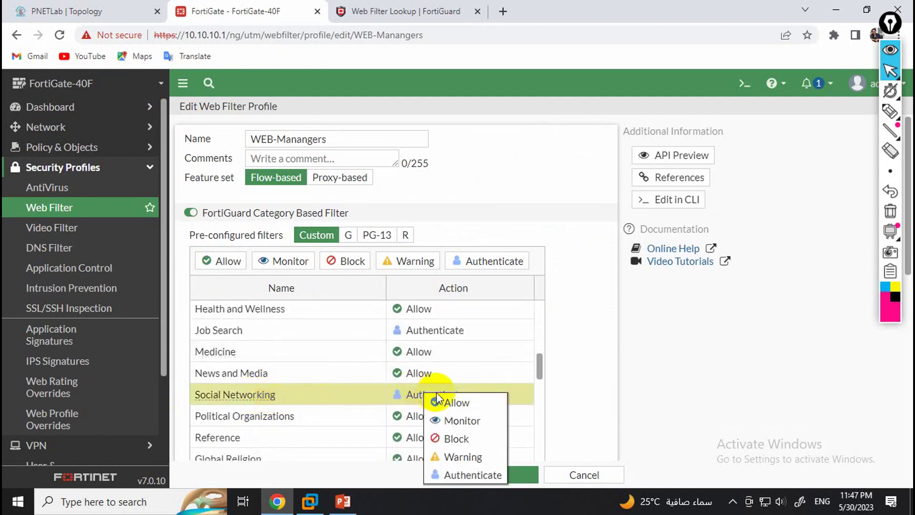
click(465, 421)
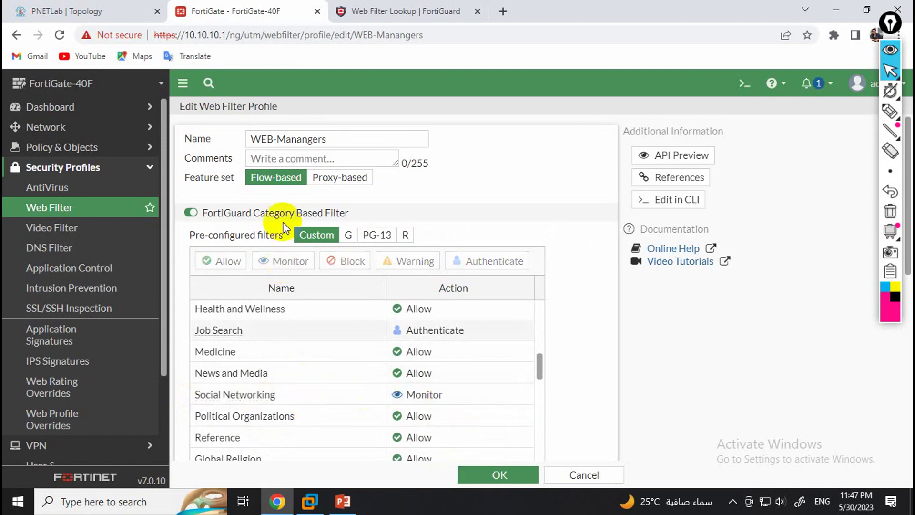
click(467, 474)
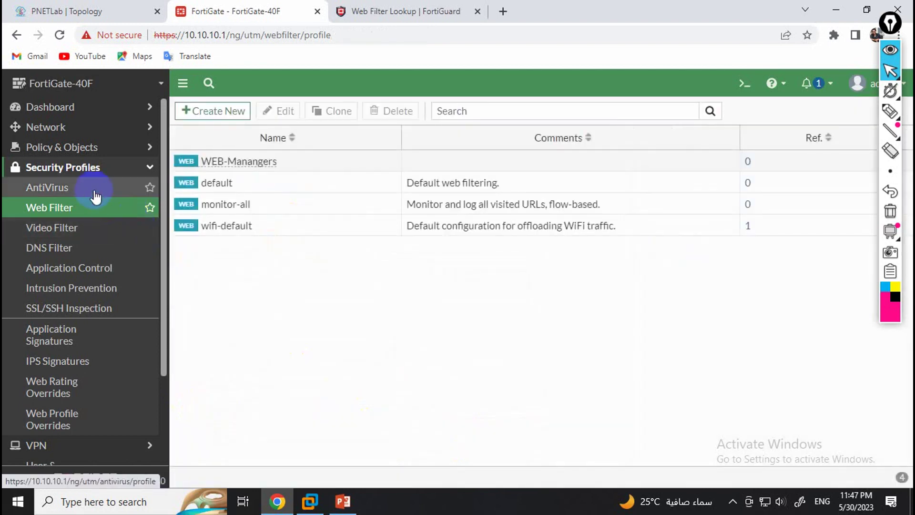
Step: Add the WEB-Manangers web filter profile to the Internet firewall policy from lan2 to wan and apply the change
click(65, 148)
click(66, 167)
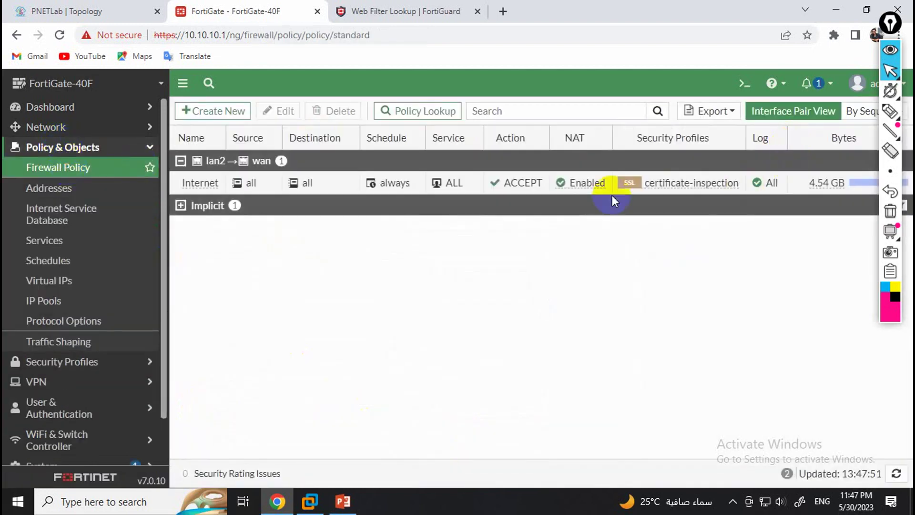
click(734, 182)
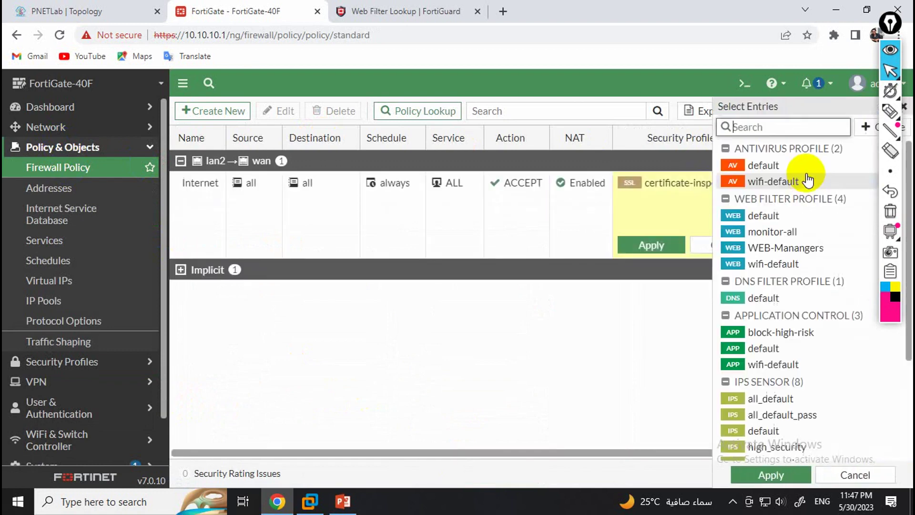
click(775, 475)
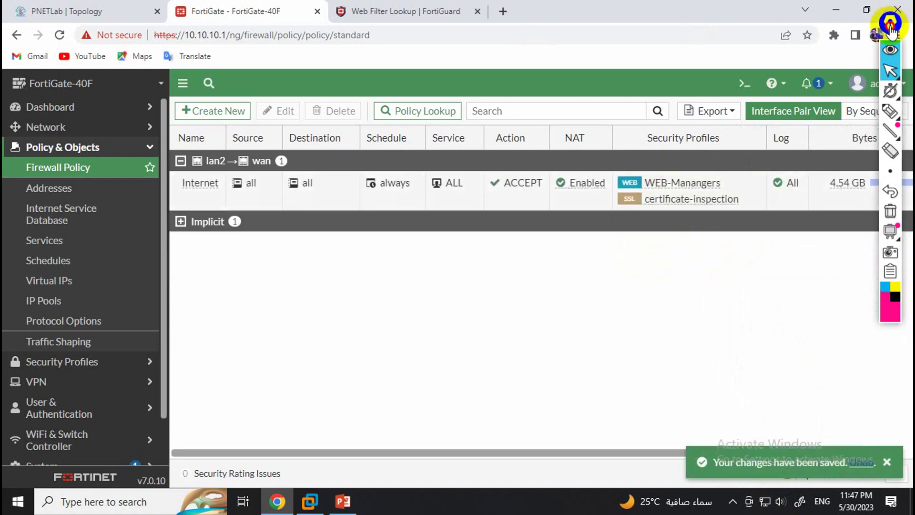
Step: Display the web filter log in the log and report section
scroll(72, 410, down, 2)
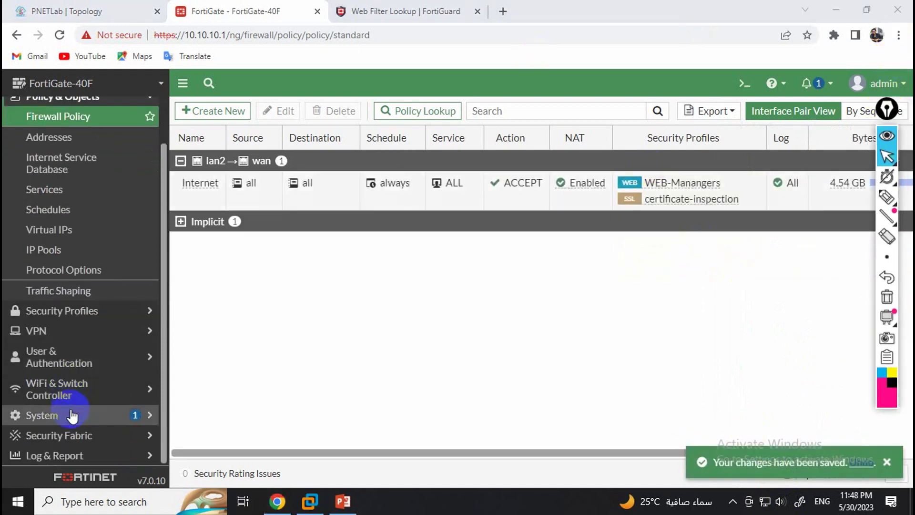
click(67, 458)
click(73, 383)
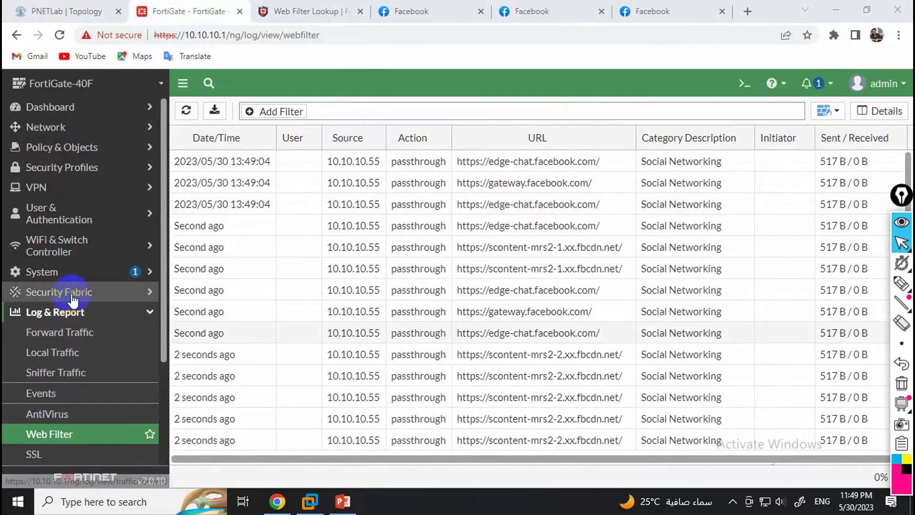
Step: Create an enabled custom category named Block-Websites under the web rating overrides
click(79, 229)
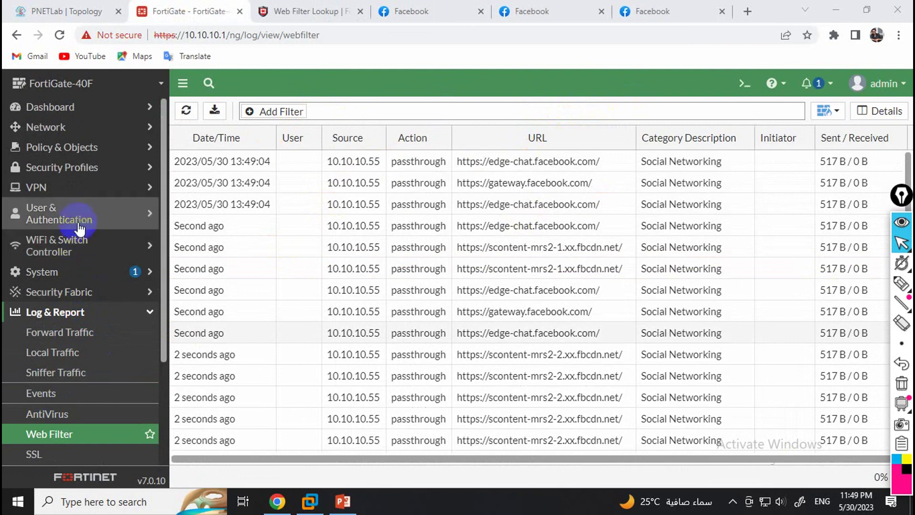
click(80, 171)
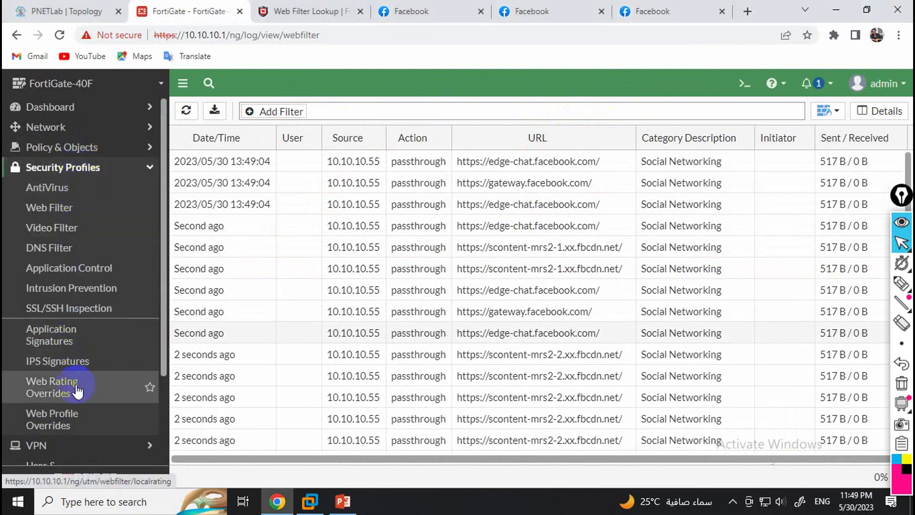
click(75, 388)
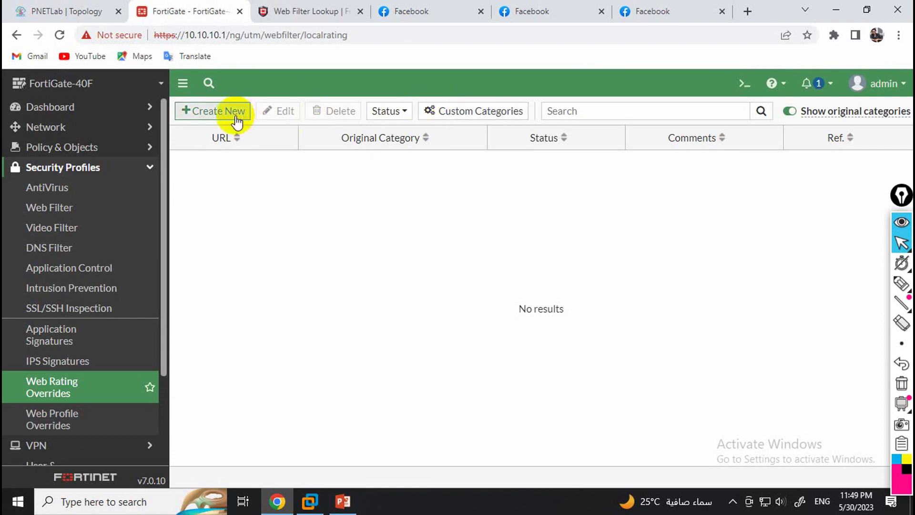
click(436, 116)
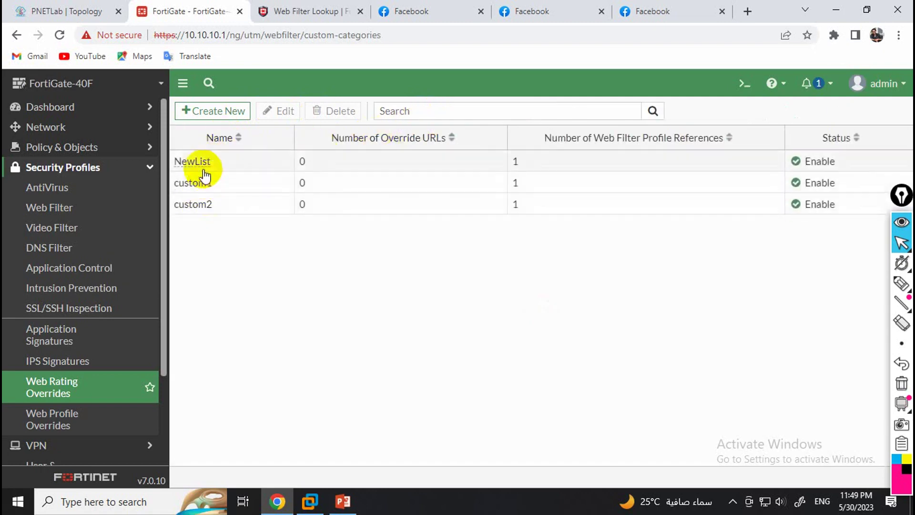
click(213, 113)
click(296, 141)
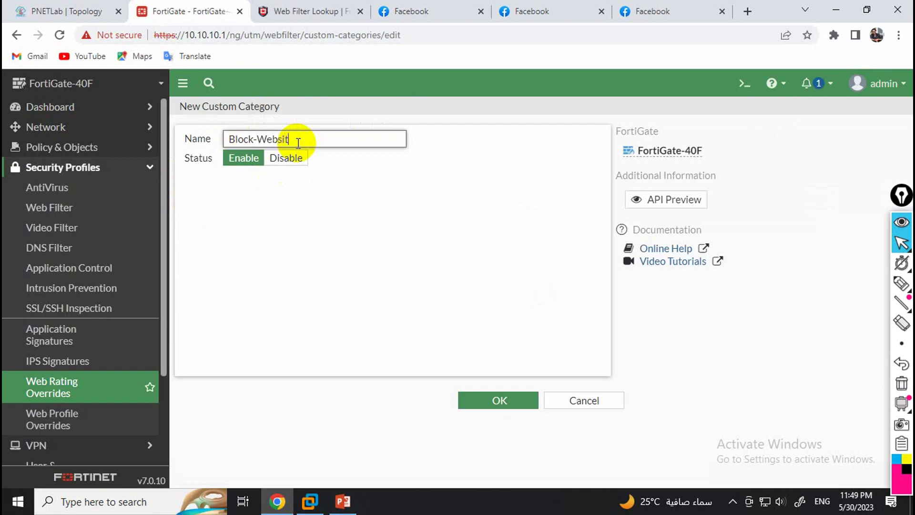
click(505, 400)
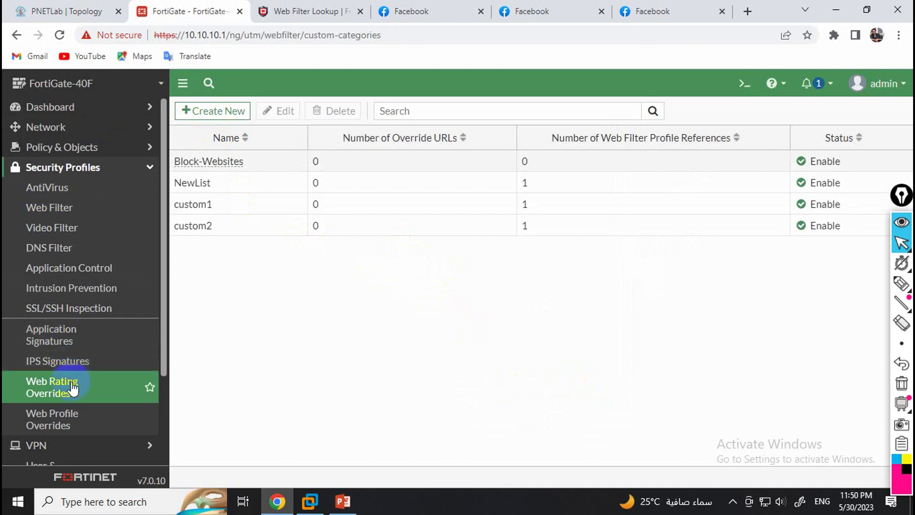
Step: Create a web rating override for facebook.com with category Custom Categories and sub-category Block-Websites
click(19, 384)
click(217, 112)
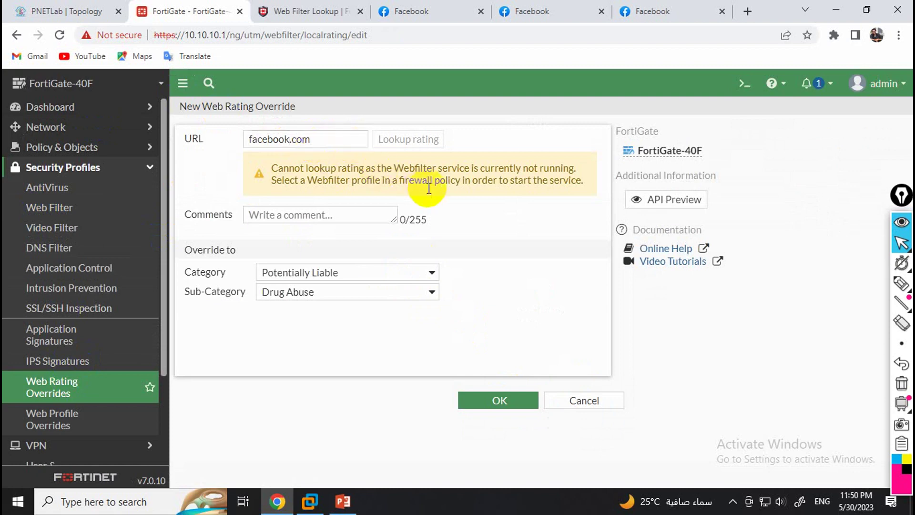
click(343, 276)
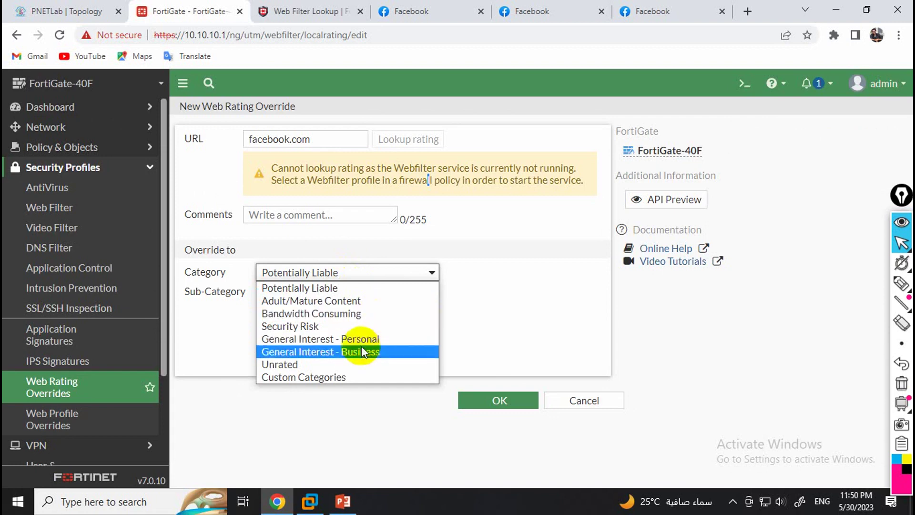
click(329, 377)
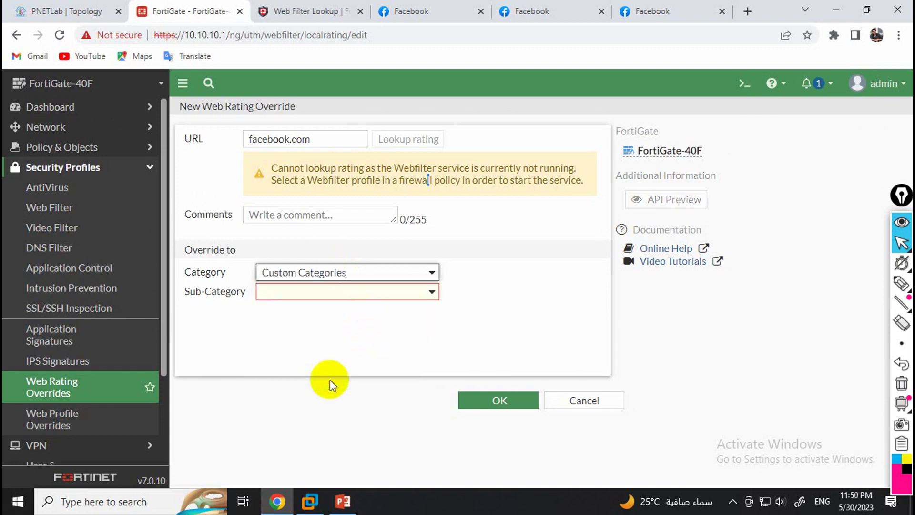
click(404, 293)
click(339, 320)
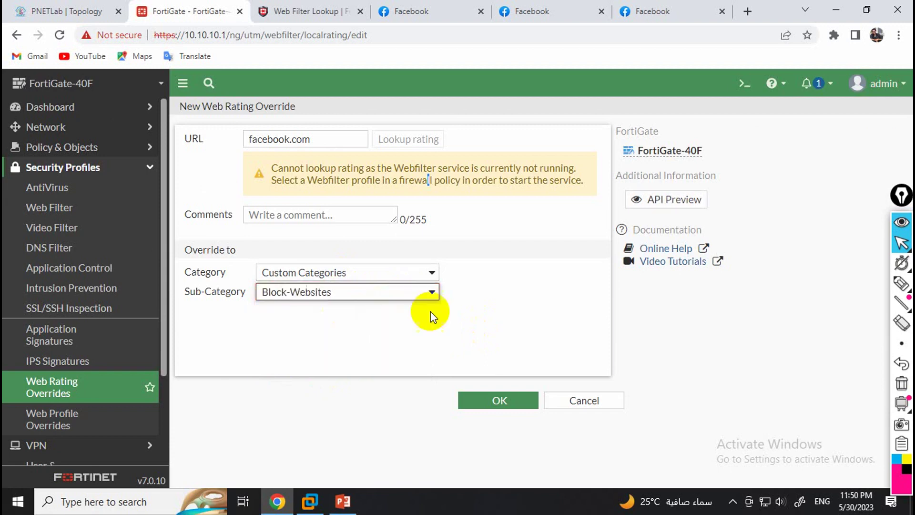
click(506, 403)
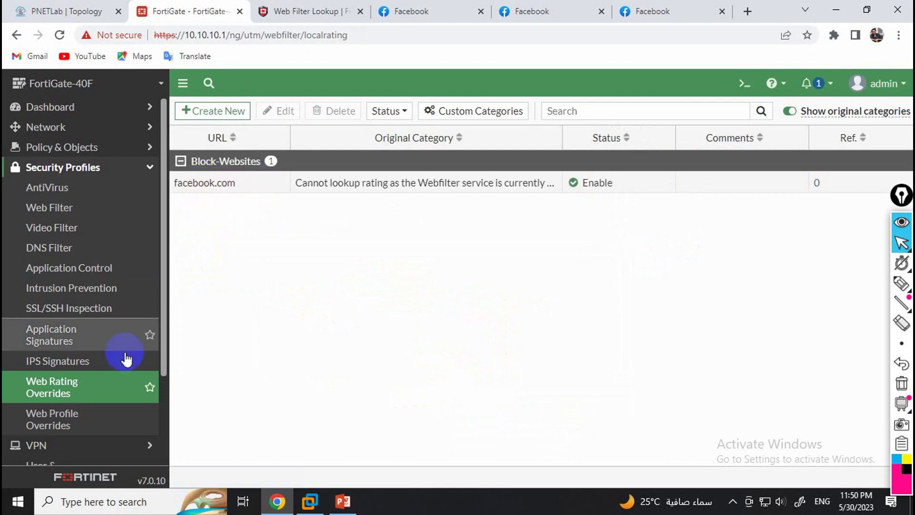
click(75, 213)
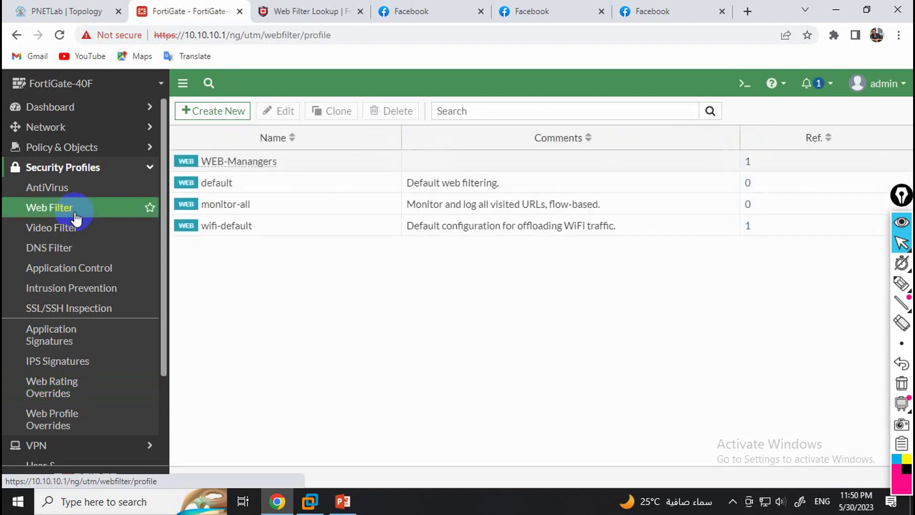
mouse_move(254, 163)
double_click(253, 163)
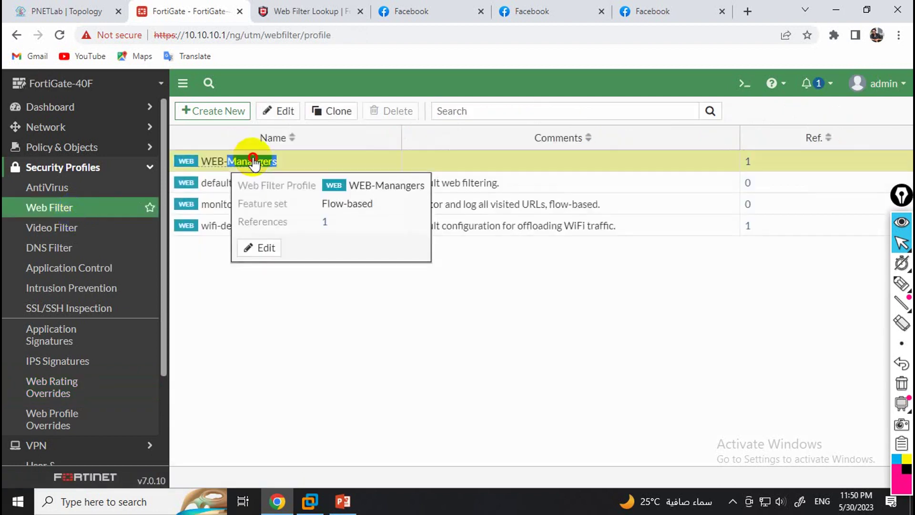
scroll(310, 383, down, 1)
scroll(309, 383, up, 2)
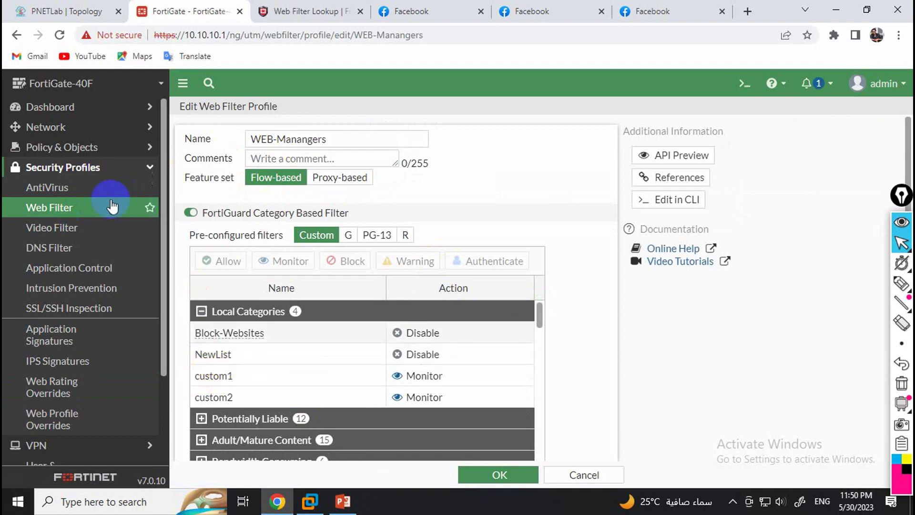
Step: In the WEB-Manangers web filter profile, set the local category Block-Websites to Block
click(67, 206)
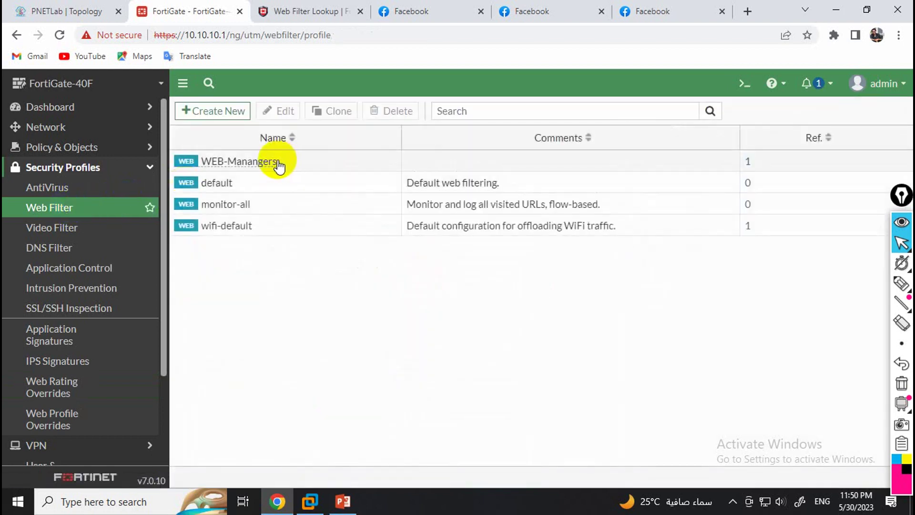
click(279, 166)
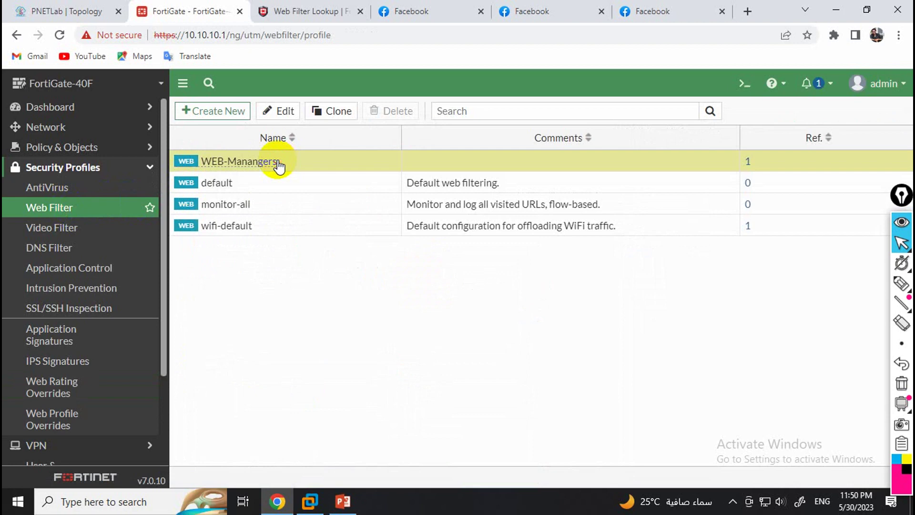
double_click(276, 166)
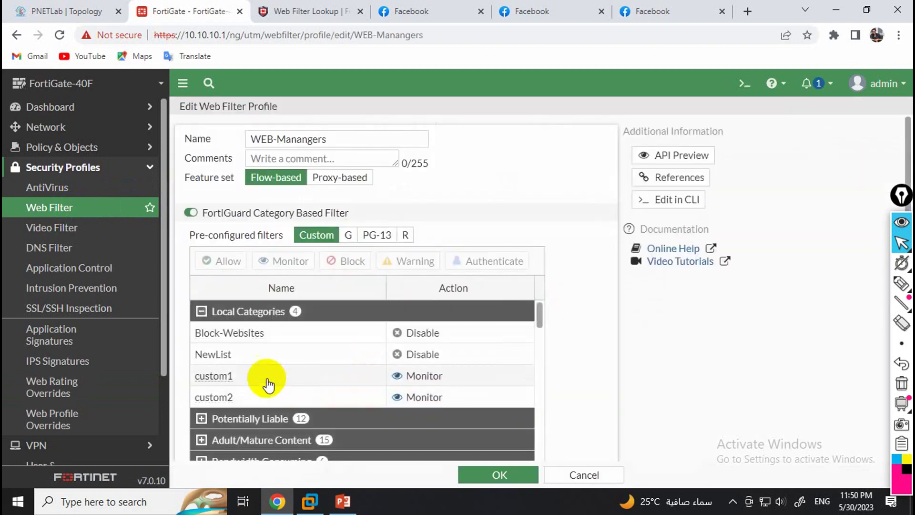
click(408, 337)
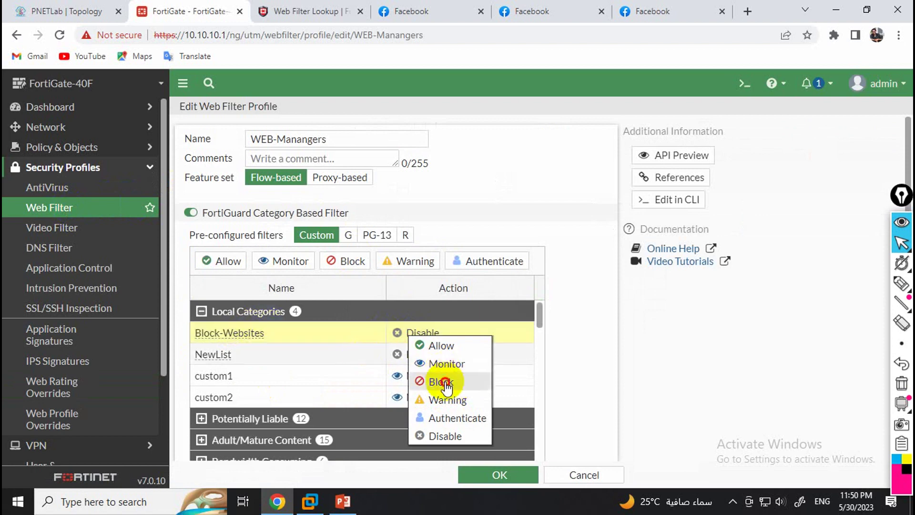
click(443, 381)
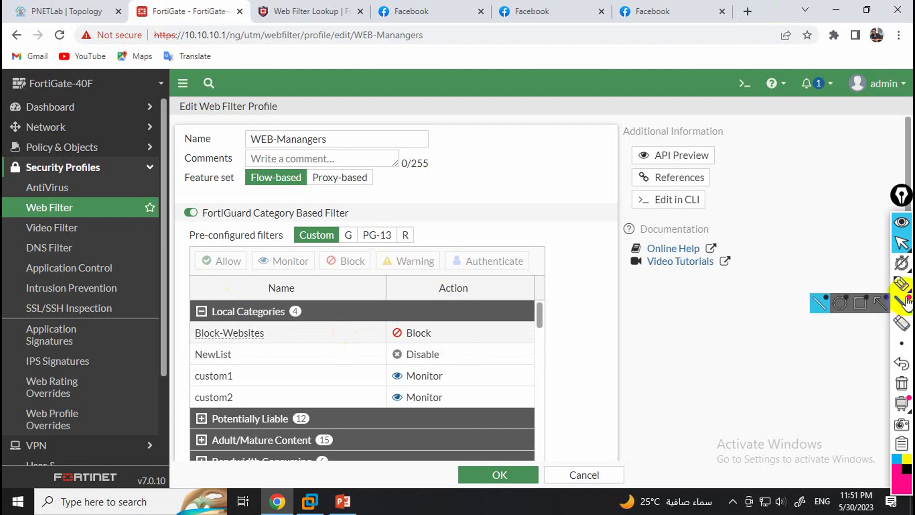
click(901, 283)
mouse_move(486, 173)
mouse_down()
mouse_move(490, 163)
mouse_move(505, 166)
mouse_move(496, 169)
mouse_move(500, 179)
mouse_move(545, 169)
mouse_up()
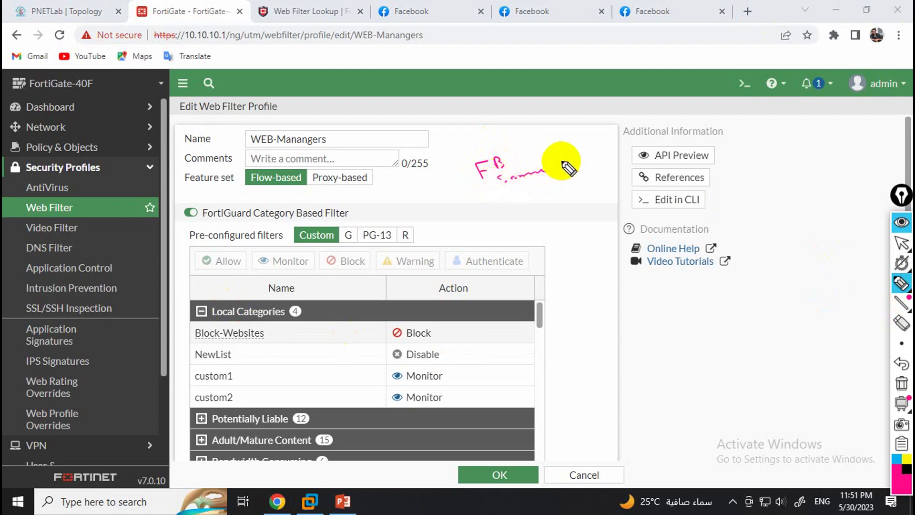
mouse_move(288, 299)
mouse_down()
mouse_move(198, 295)
mouse_move(201, 317)
mouse_up()
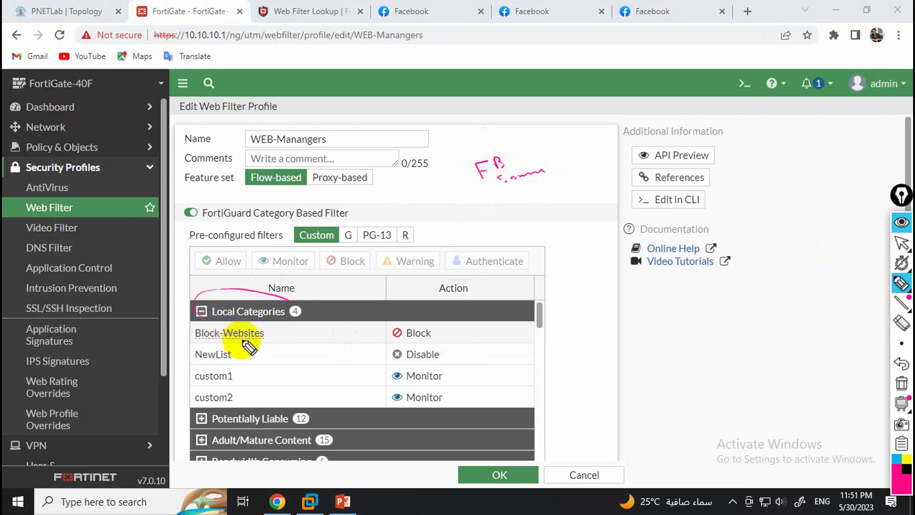
drag(244, 347, 275, 339)
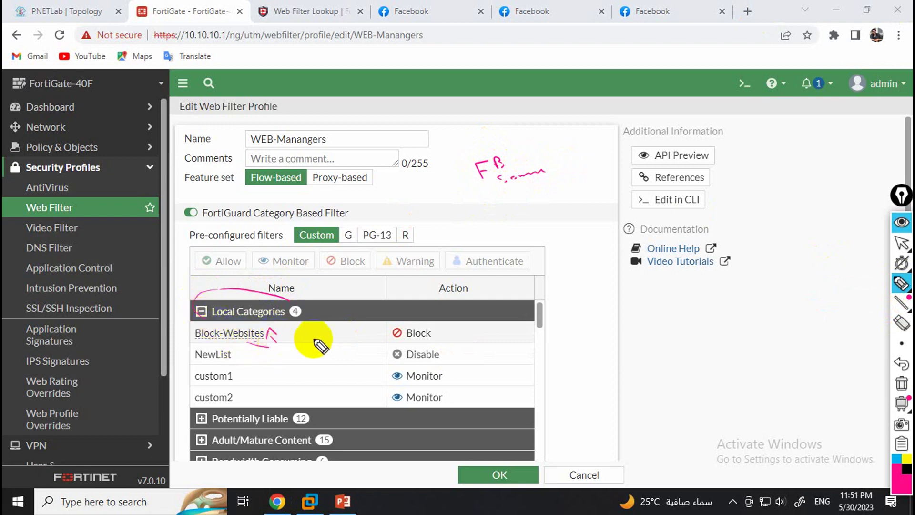
drag(435, 338, 461, 336)
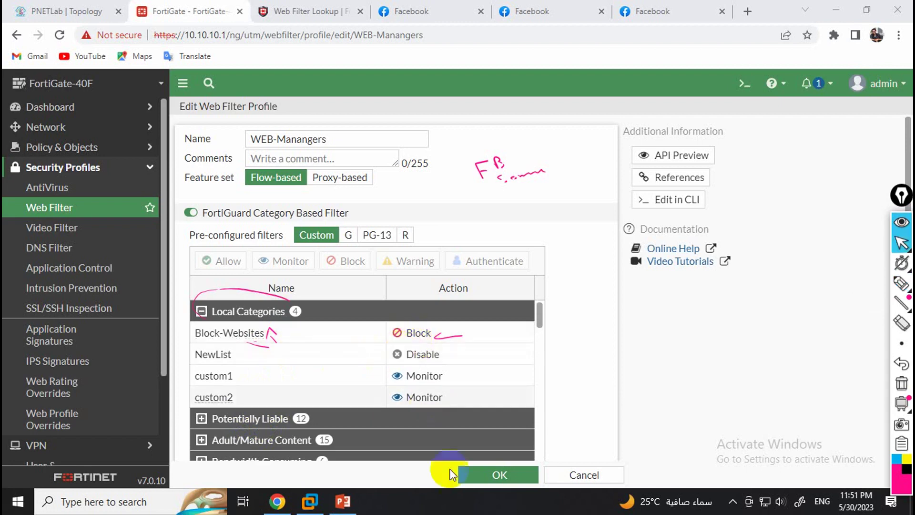
Step: Save the WEB-Manangers profile and load facebook.com in a new incognito window to test the block
click(481, 475)
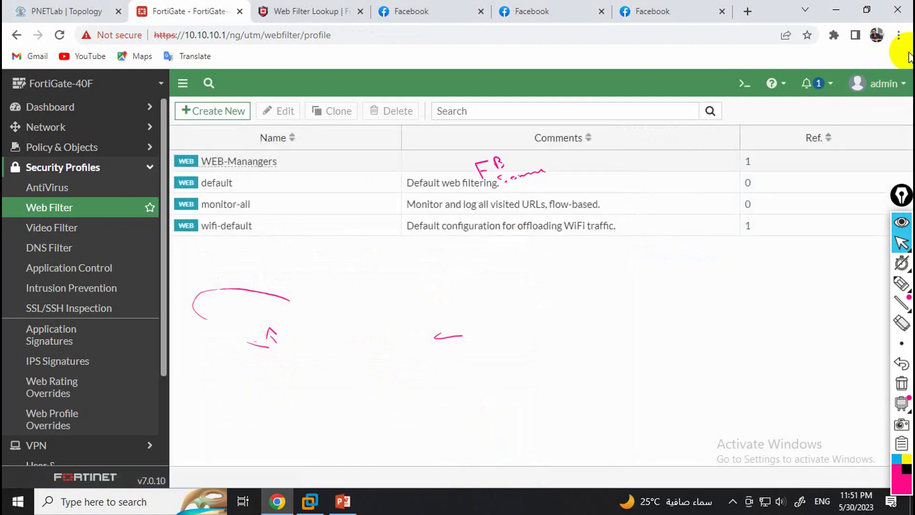
click(898, 35)
click(809, 83)
text(f)
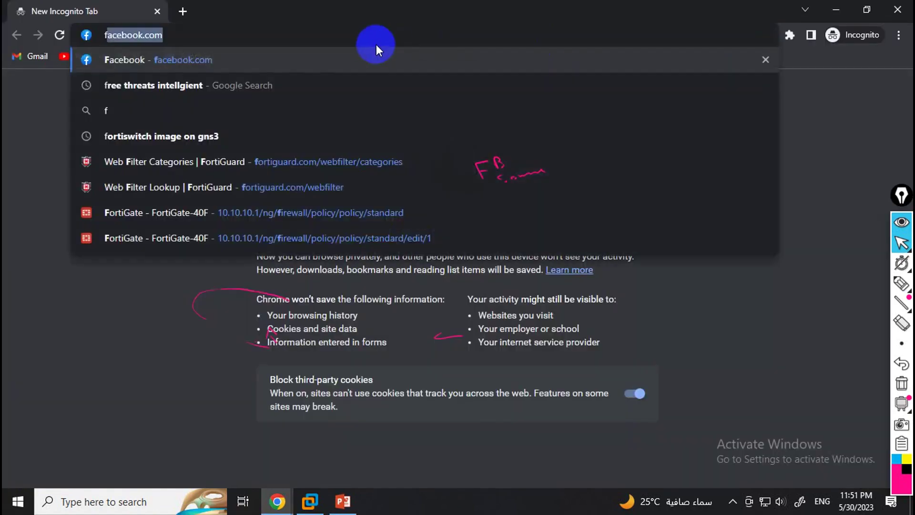
click(365, 57)
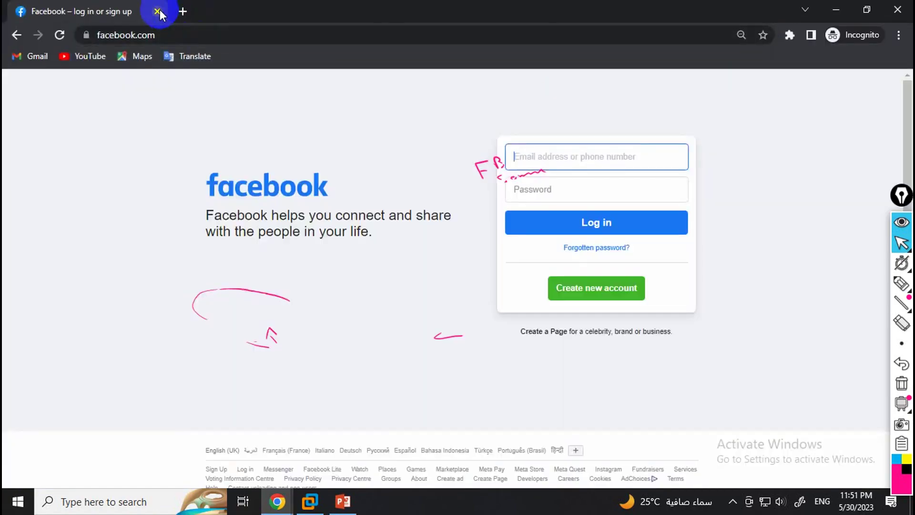
Step: Repeat the facebook.com access test in a fresh incognito window, then close that window
click(898, 35)
click(865, 83)
text(facebook.com)
click(196, 57)
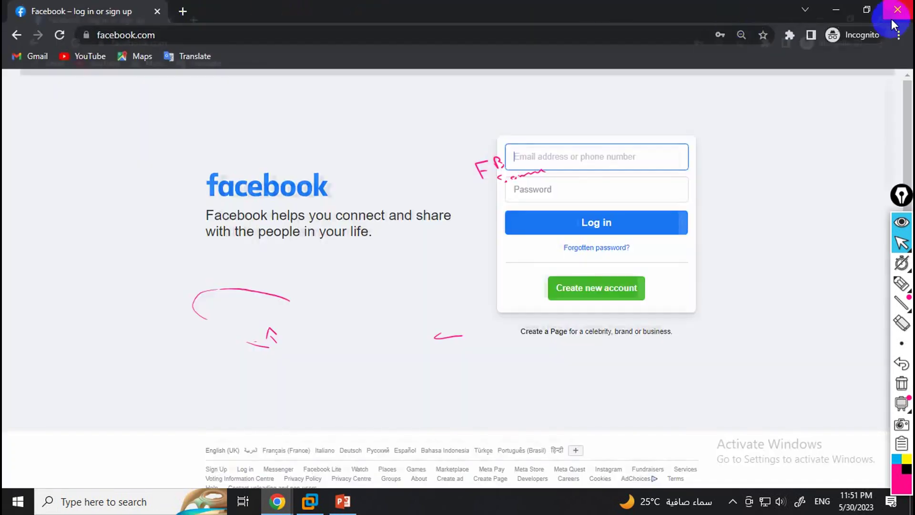
click(888, 20)
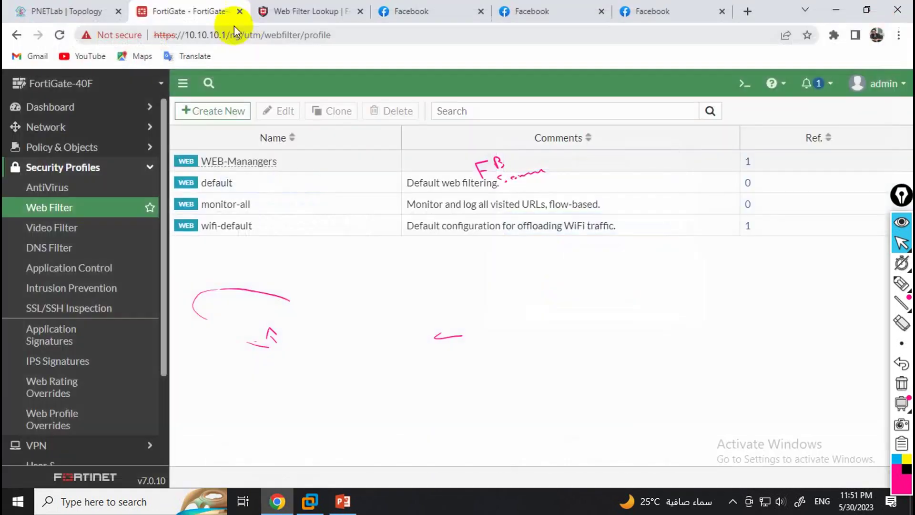
Step: Test access to facebook.com once more from another new incognito window
click(745, 11)
click(898, 34)
click(860, 86)
text(facebook.com)
click(495, 64)
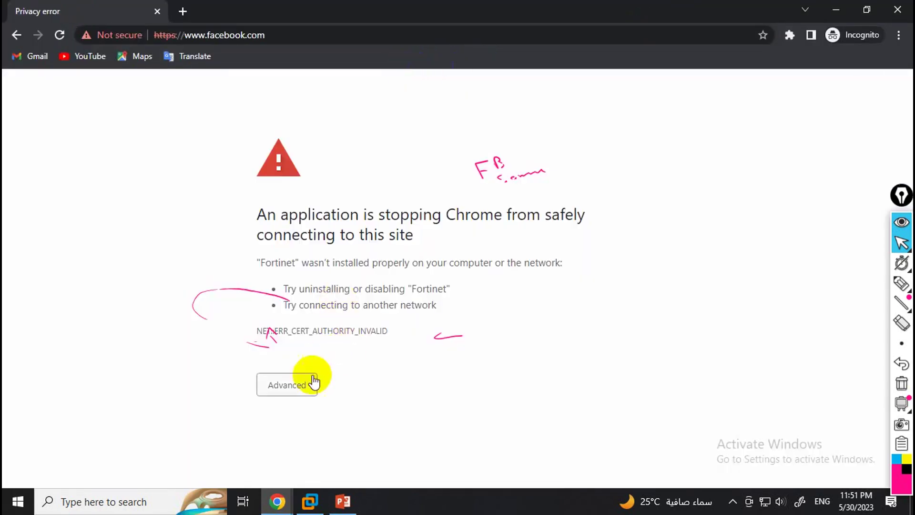
Step: Expand the advanced details of the page returned for facebook.com, examine its explanation, and put the incognito window away
click(309, 382)
drag(367, 294, 500, 238)
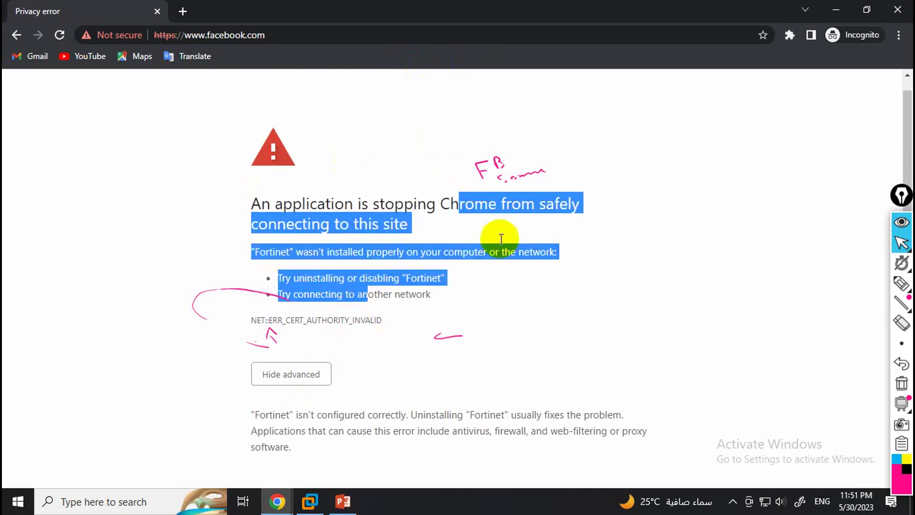
click(348, 336)
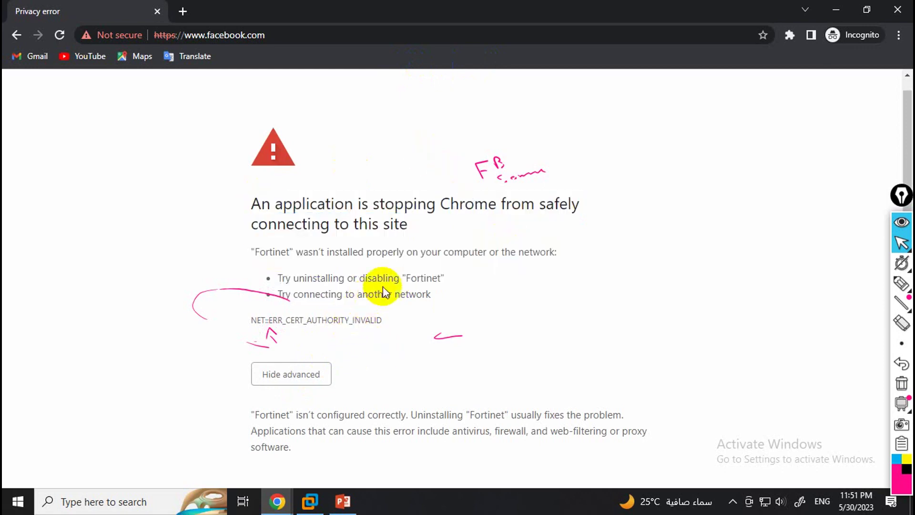
drag(388, 278, 444, 278)
click(835, 9)
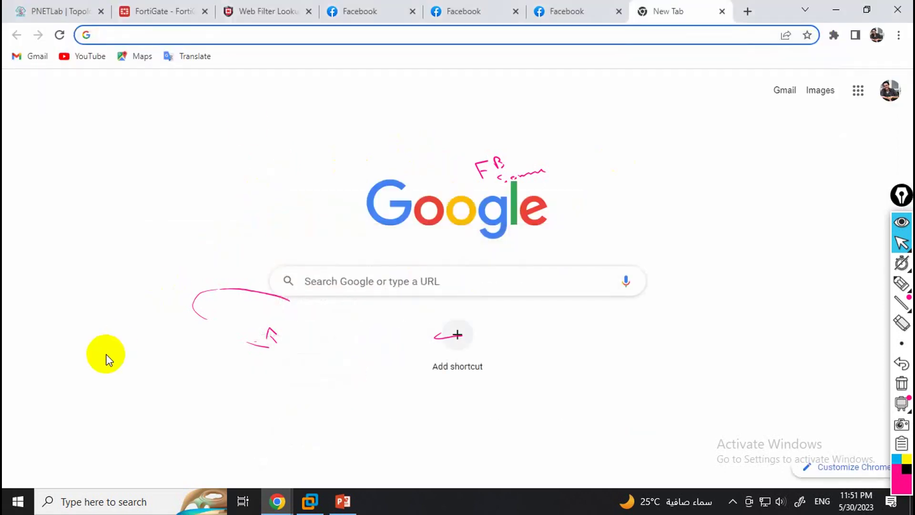
Step: Return to the FortiGate interface and display the web filter log to examine the facebook.com entries
click(177, 10)
scroll(61, 402, down, 3)
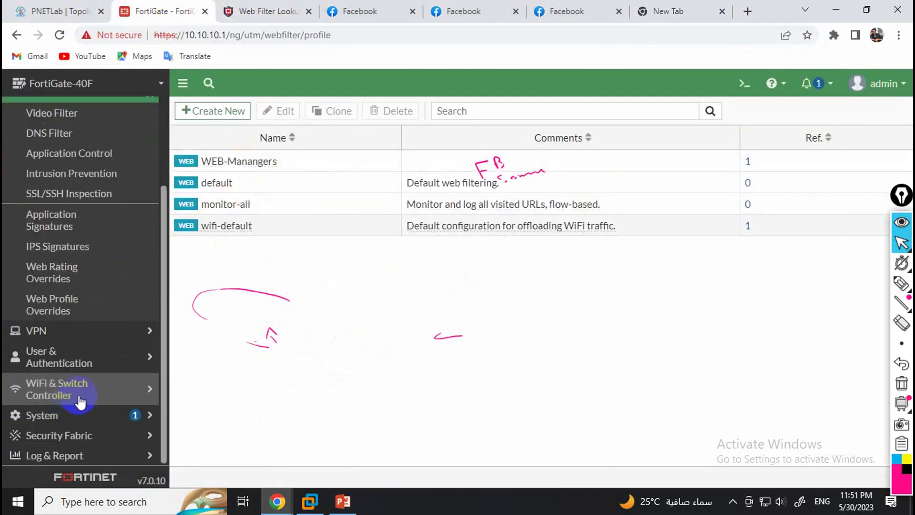
click(89, 454)
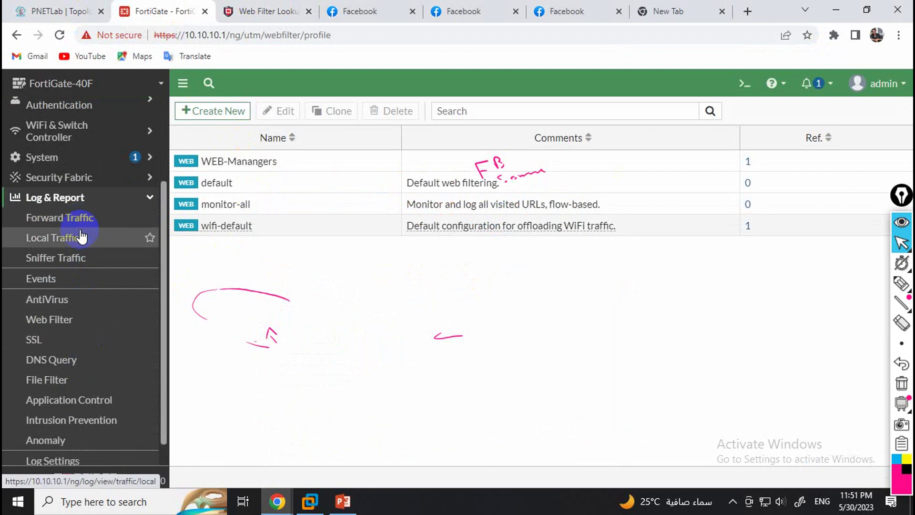
click(81, 319)
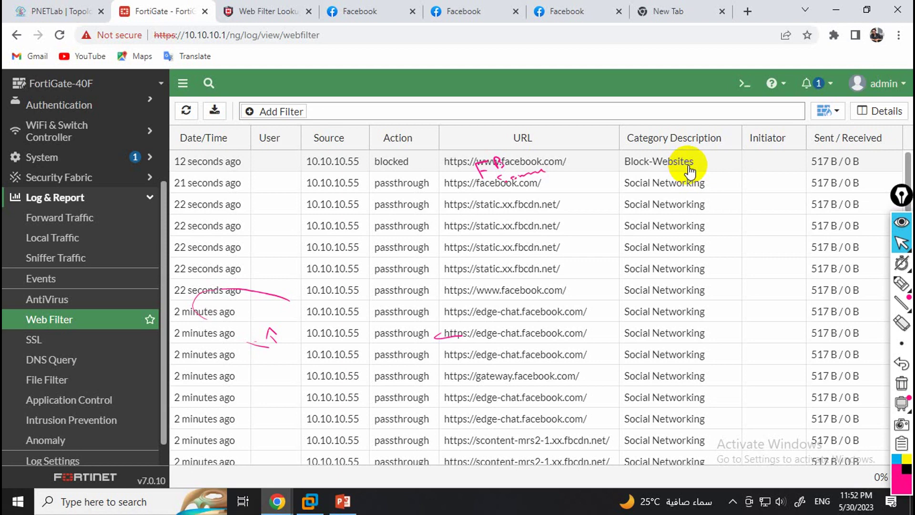
Step: Switch to the PowerPoint presentation, clear the screen annotations, and review the slides on custom categories, FortiGuard web filter categories and Threat Feeds
click(343, 502)
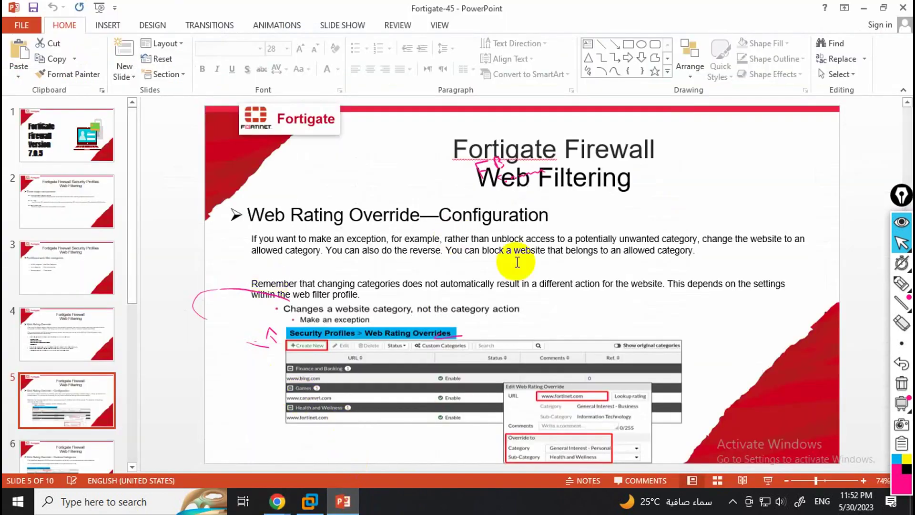
click(901, 383)
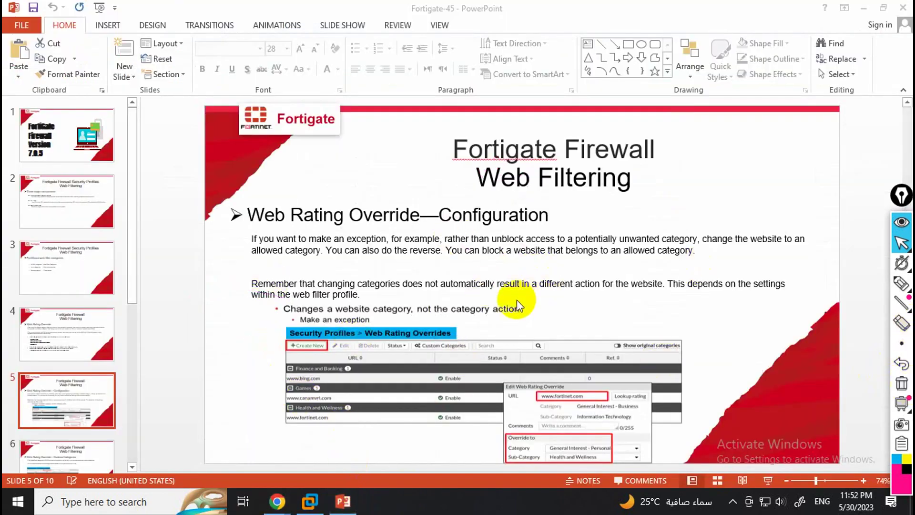
click(84, 454)
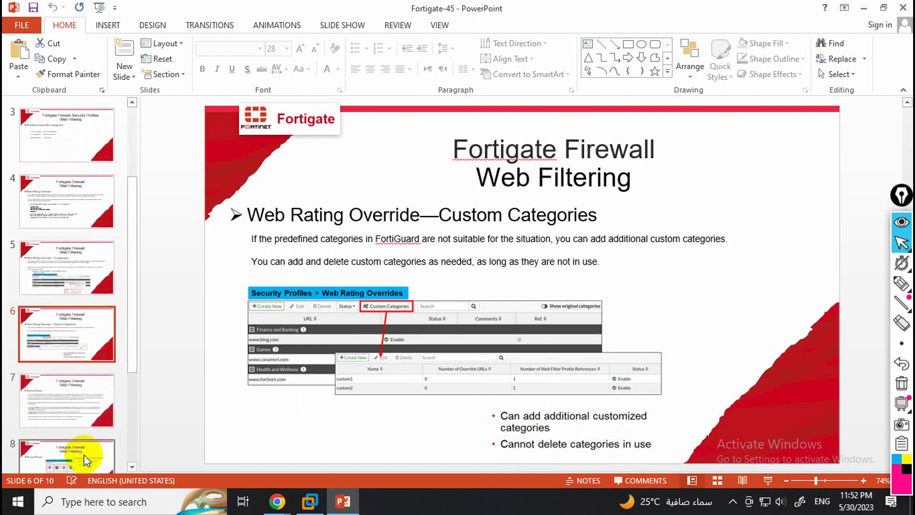
click(98, 373)
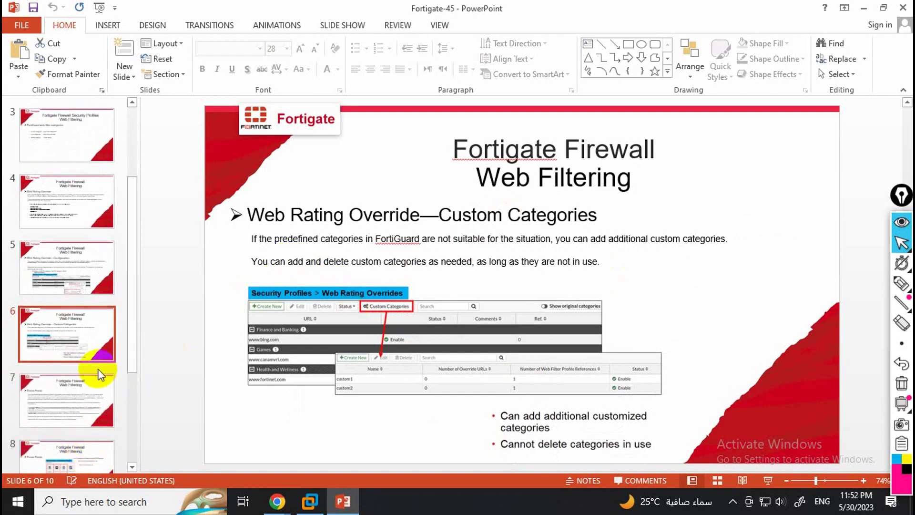
scroll(84, 311, up, 2)
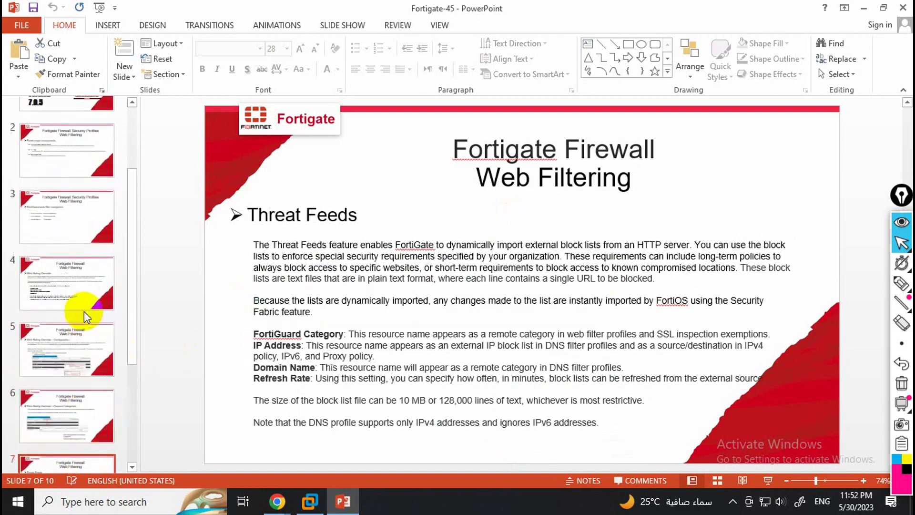
scroll(84, 310, up, 1)
click(69, 276)
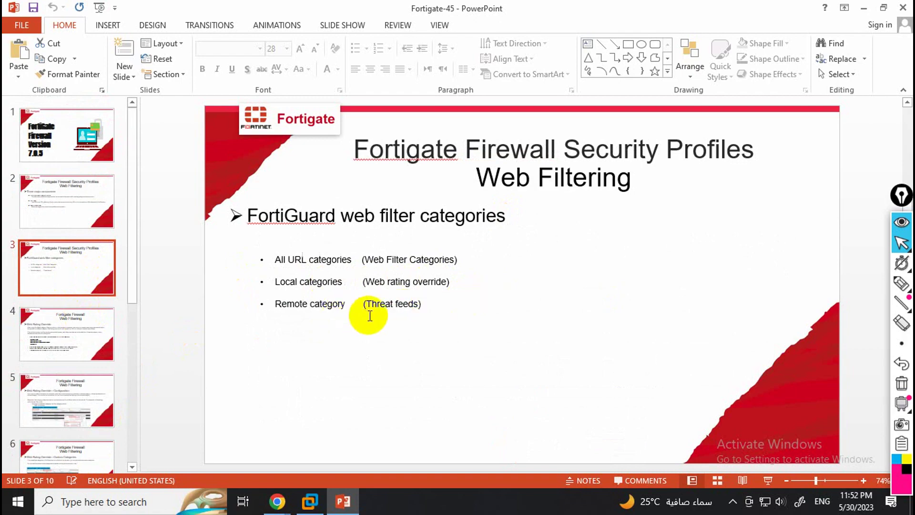
scroll(77, 376, down, 3)
click(81, 323)
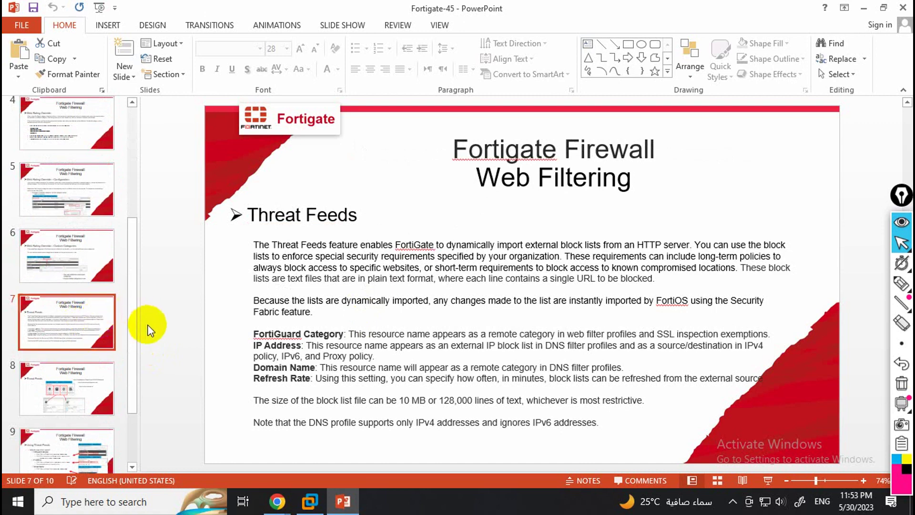
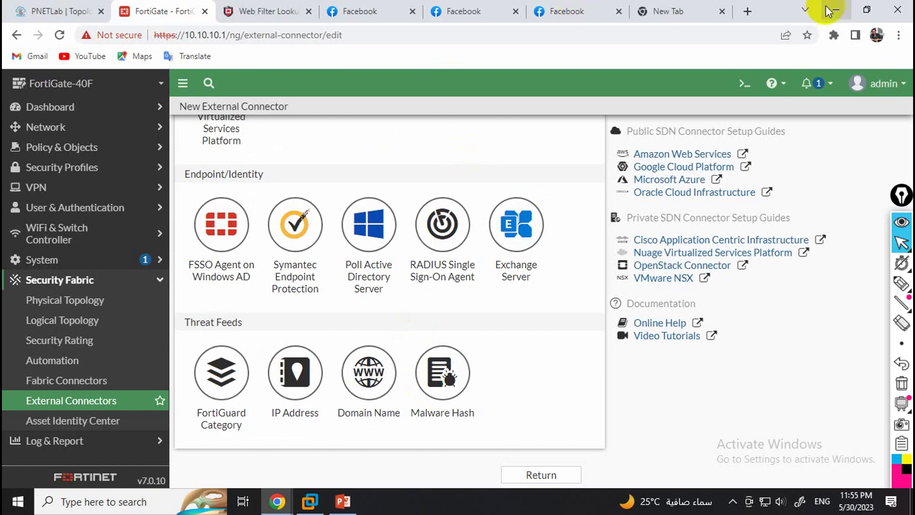
text(https://threatfeeds.io/?feed=Talos%20IP%20Blacklist)
key(Return)
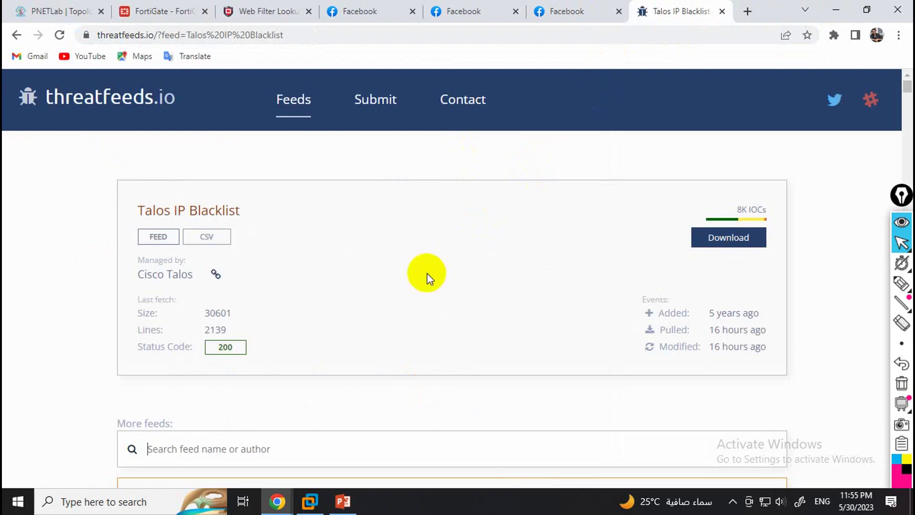
scroll(427, 273, down, 5)
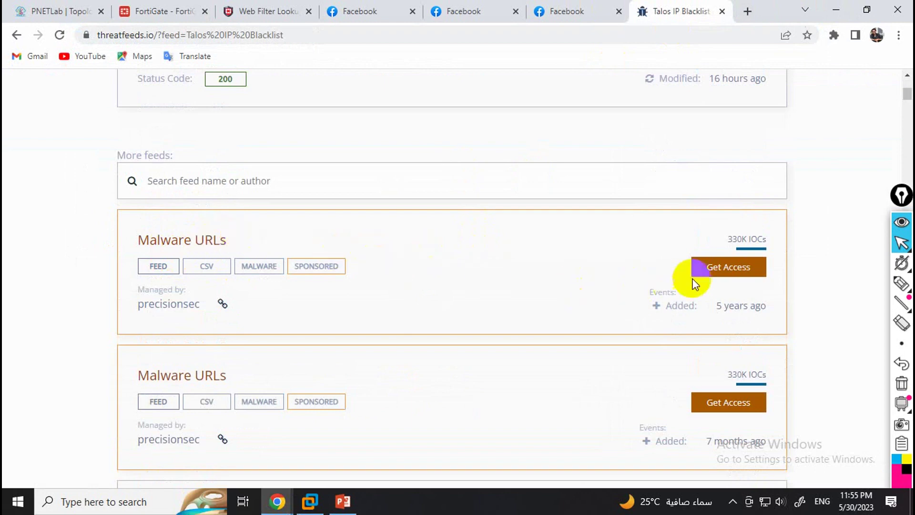
Step: Open the access page of the first precisionsec Malware URLs feed, examine its trial request form, and close that page
click(718, 279)
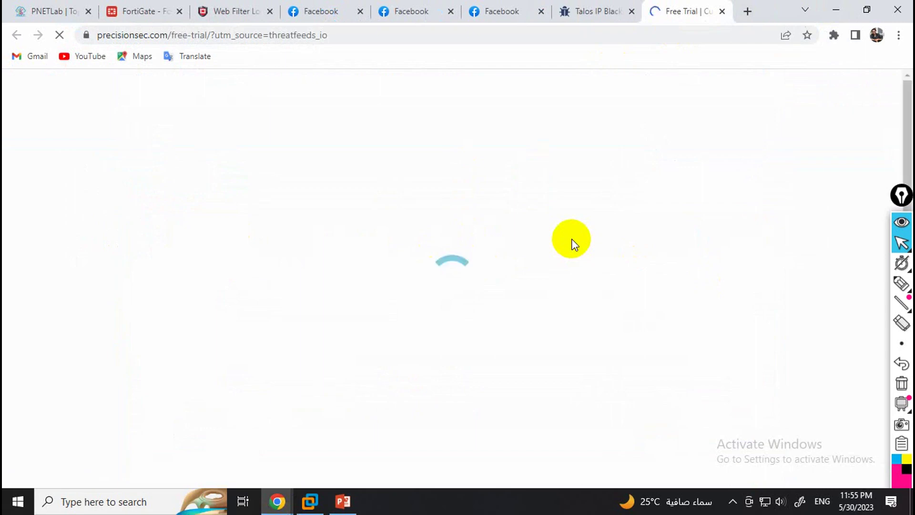
scroll(573, 243, down, 8)
scroll(571, 238, down, 1)
scroll(571, 238, up, 3)
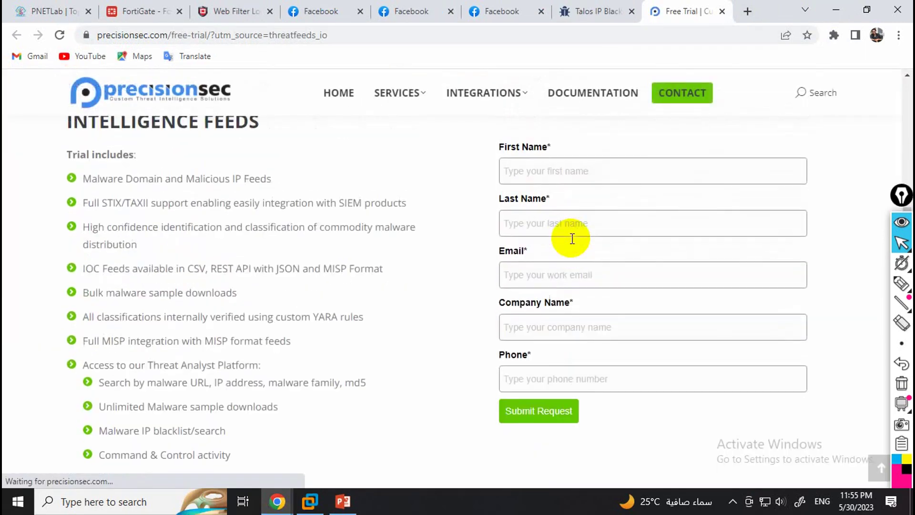
click(720, 12)
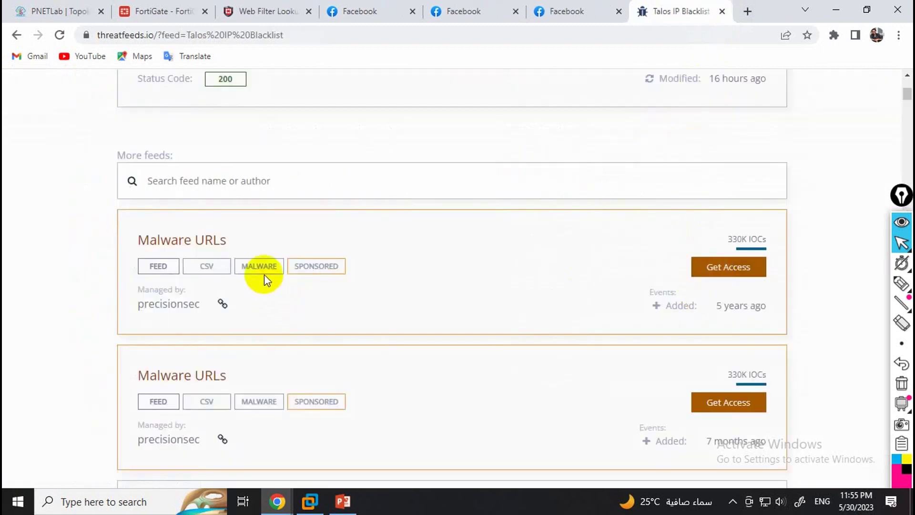
Step: Try to open the download of the Bad IPs feed in the threatfeeds.io list
scroll(320, 270, down, 5)
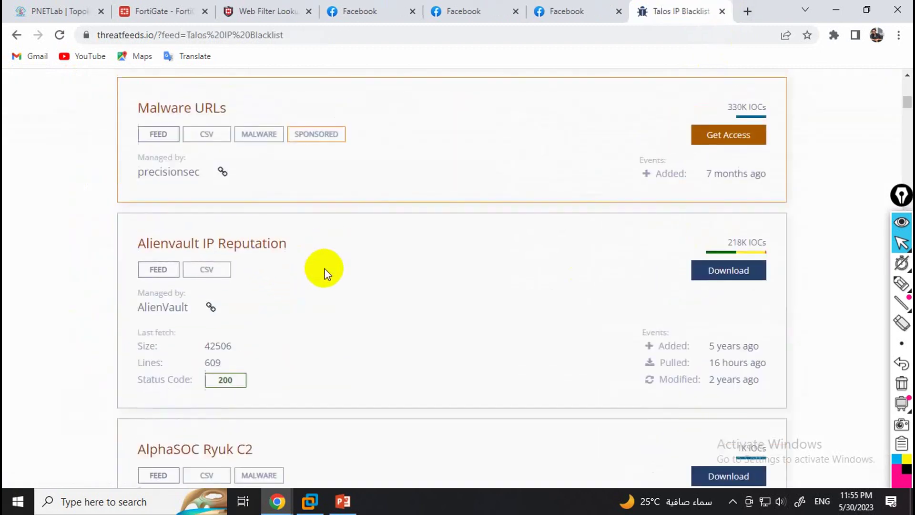
scroll(190, 258, down, 3)
scroll(210, 255, down, 5)
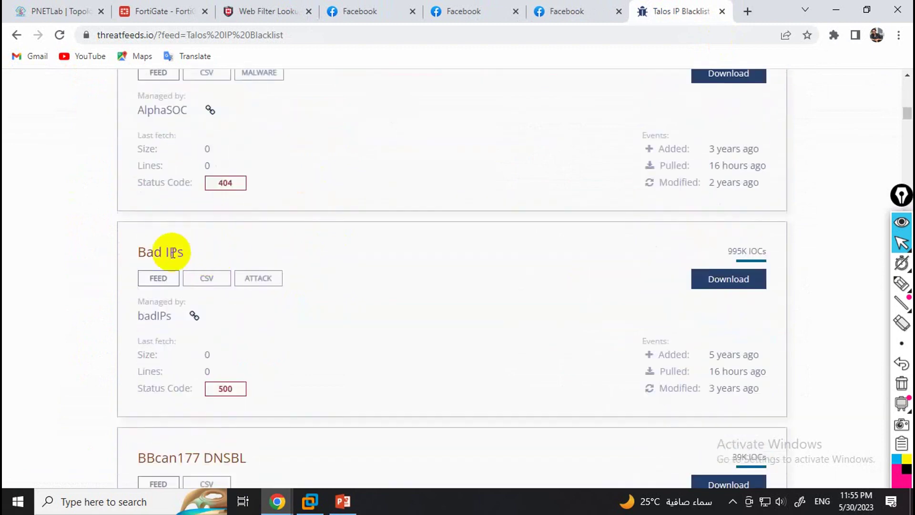
click(702, 285)
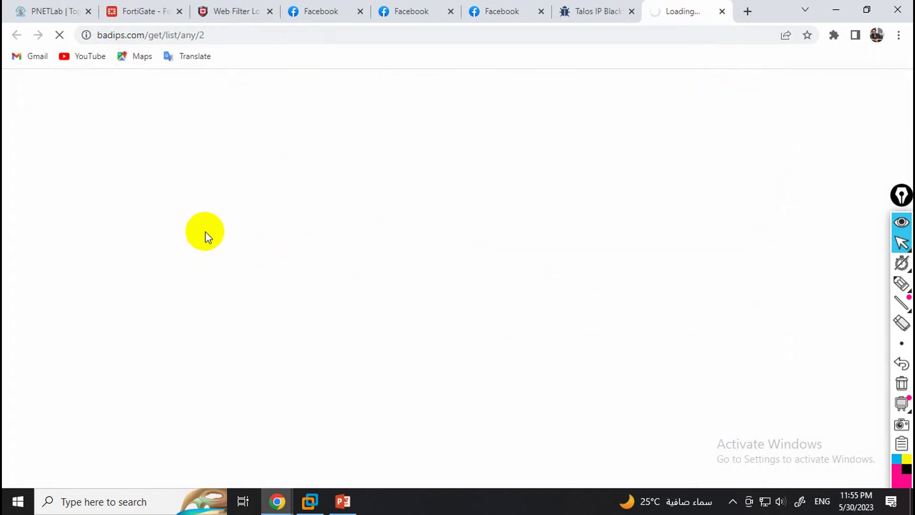
Step: Open the download of the Brute Force Hosts feed from the threatfeeds.io list and close the badips.com page
click(579, 11)
scroll(367, 282, down, 3)
scroll(367, 282, down, 10)
scroll(366, 281, down, 15)
scroll(368, 282, down, 6)
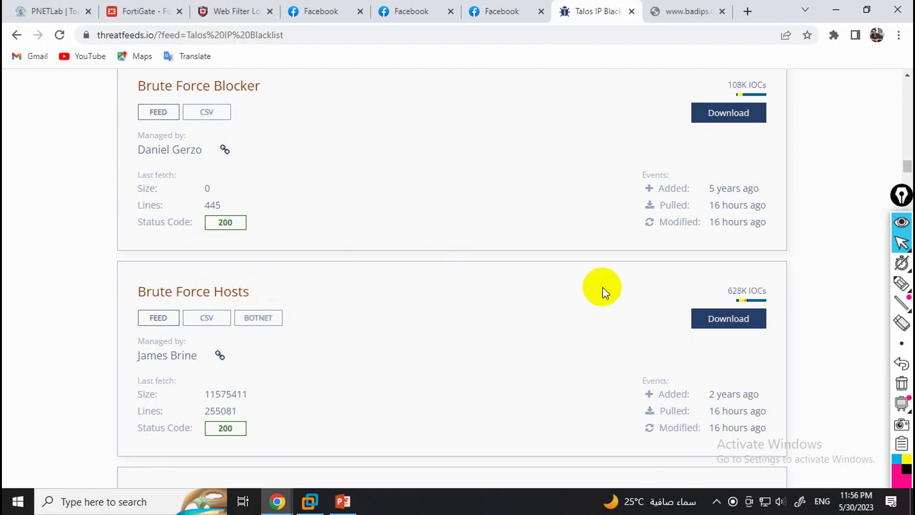
click(727, 315)
click(707, 11)
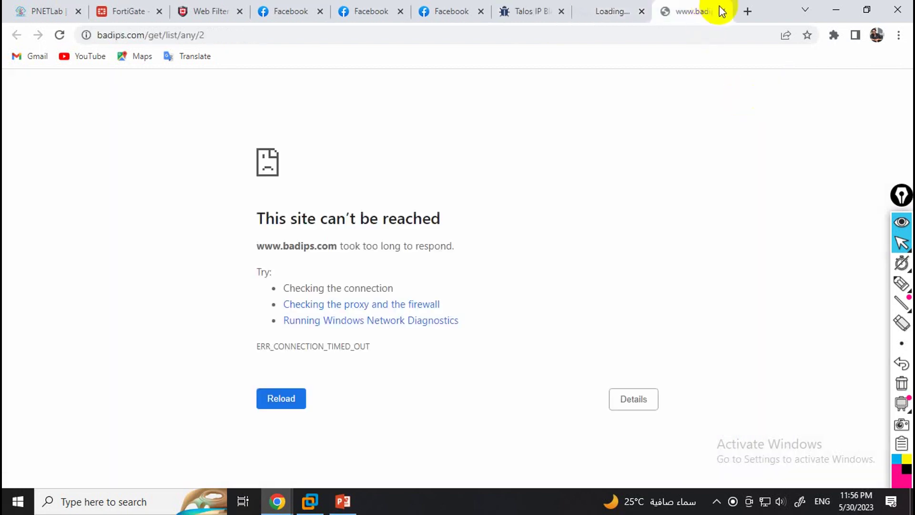
click(720, 11)
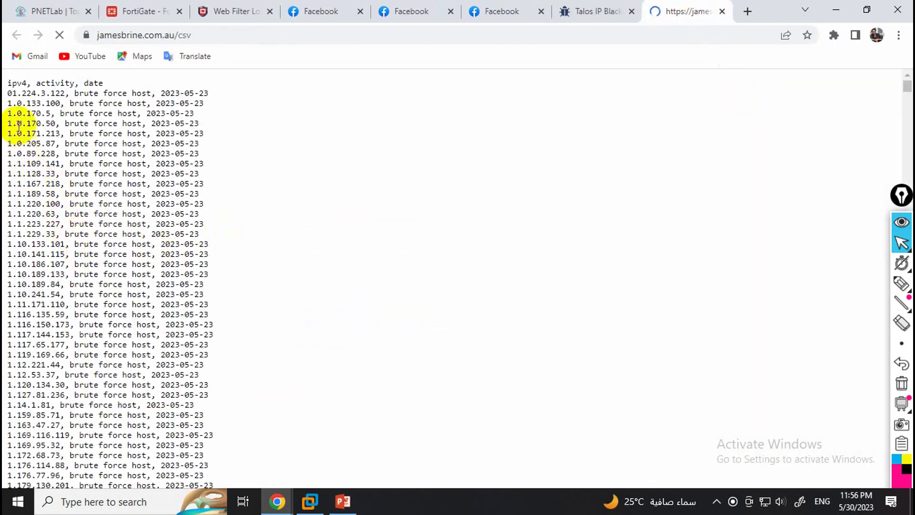
Step: Examine the IP entries in the Brute Force Hosts list and copy the list's web address
drag(19, 104, 204, 280)
click(204, 280)
scroll(194, 272, down, 20)
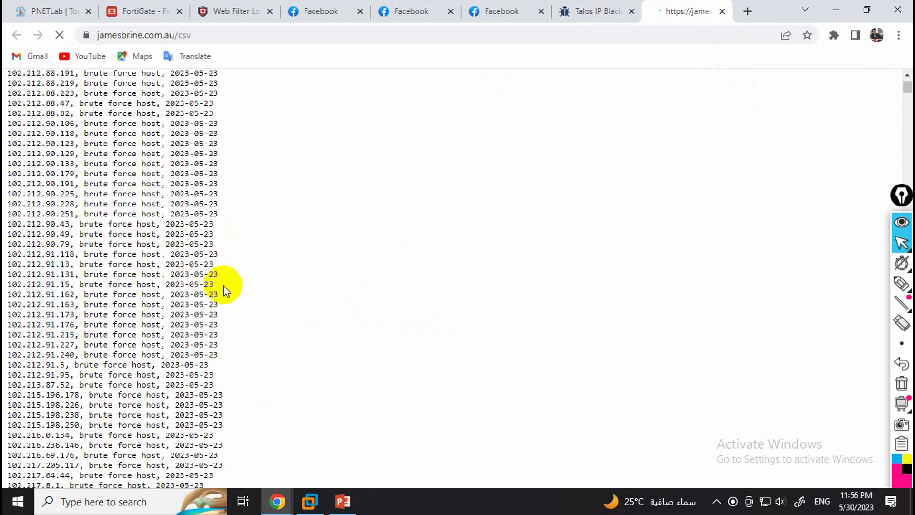
click(103, 204)
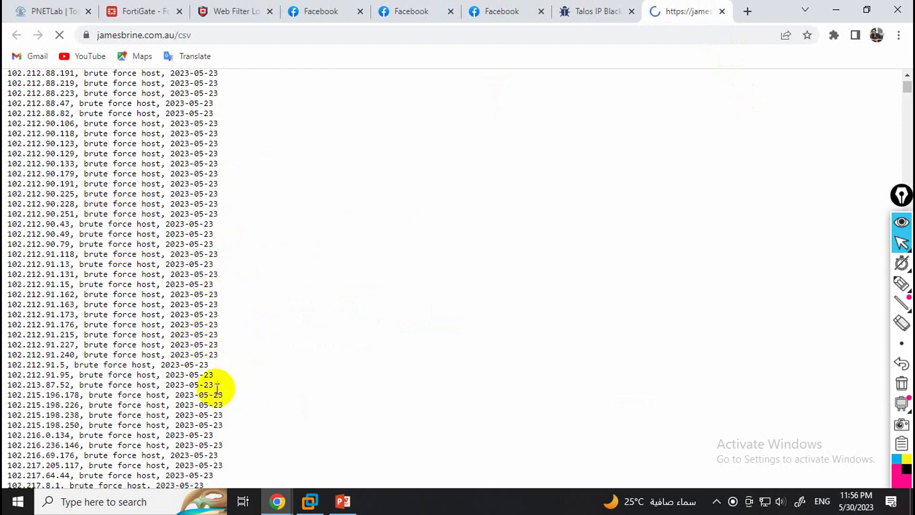
shift+click(219, 394)
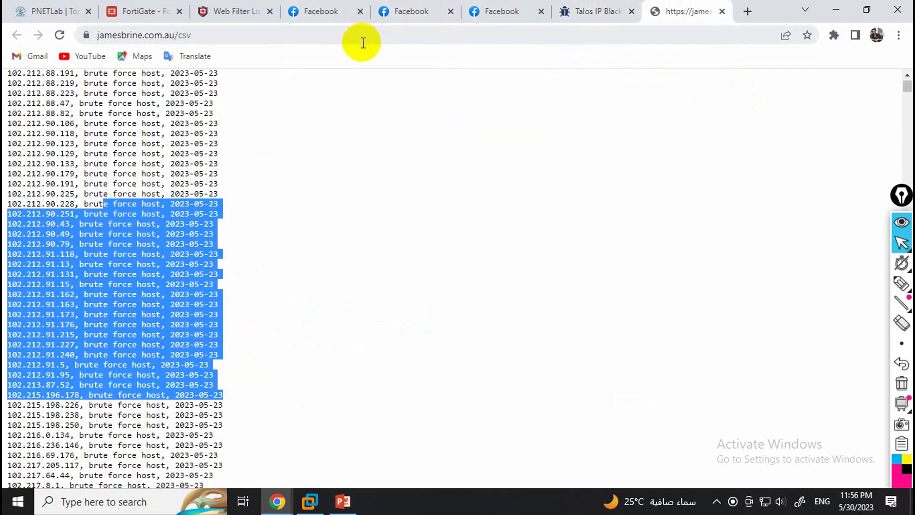
click(363, 43)
key(ctrl+c)
Step: Start an IP Address threat feed connector in FortiGate and name it "Block-Brute Force Hosts"
click(235, 11)
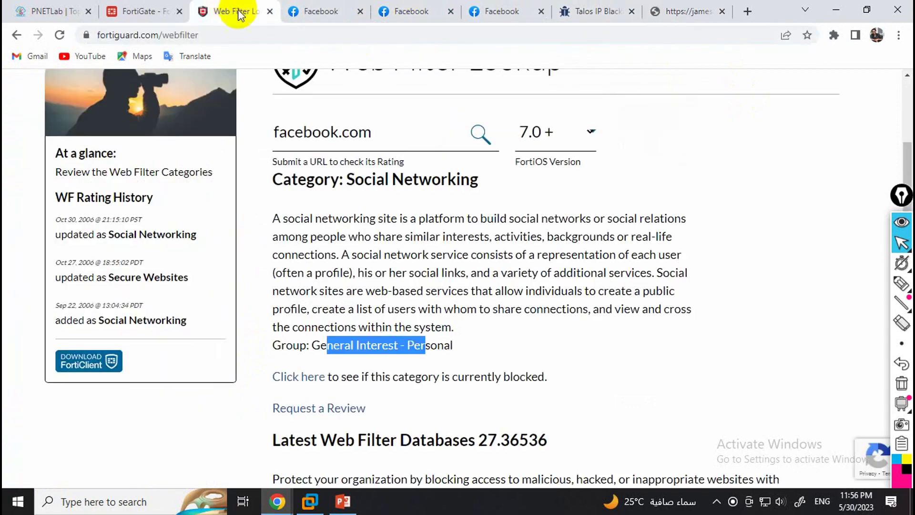
click(168, 10)
click(305, 363)
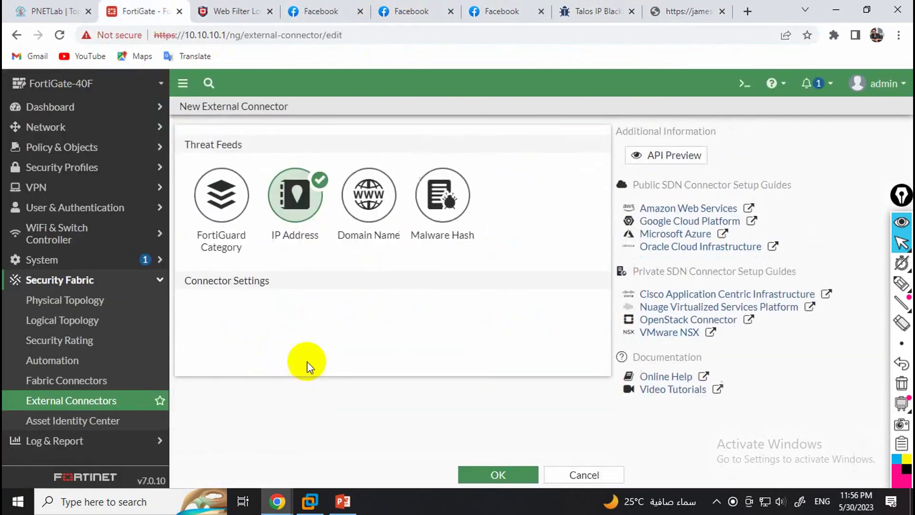
click(357, 289)
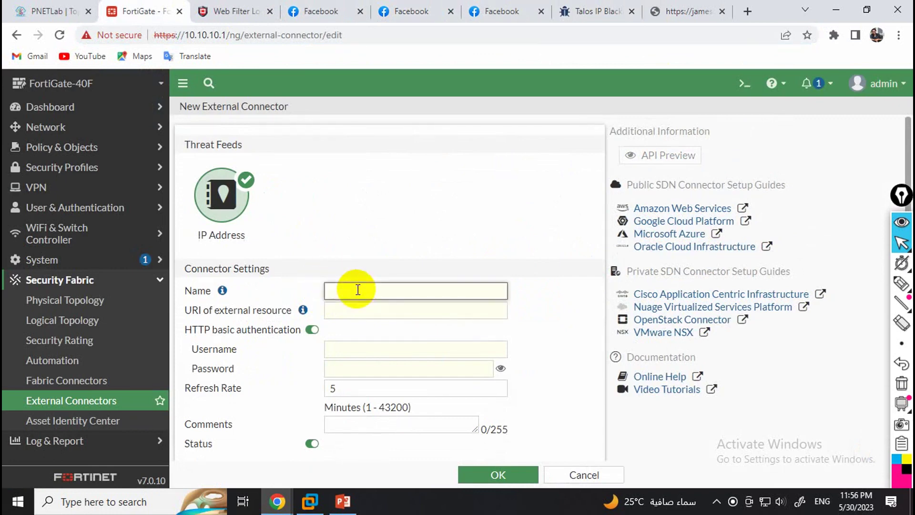
text(Block-Brute)
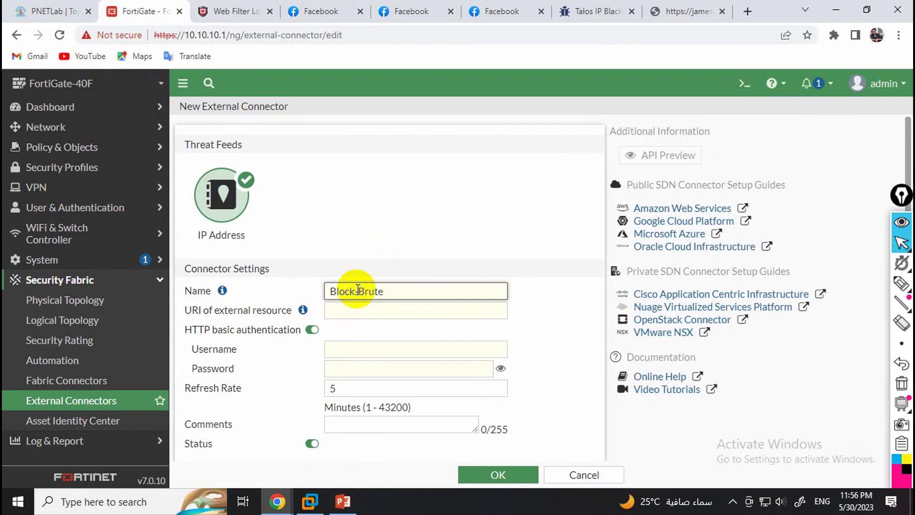
text(Force Hosts)
Step: Paste the copied Brute Force Hosts list address as the URI of external resource and disable HTTP basic authentication
click(377, 307)
key(ctrl+v)
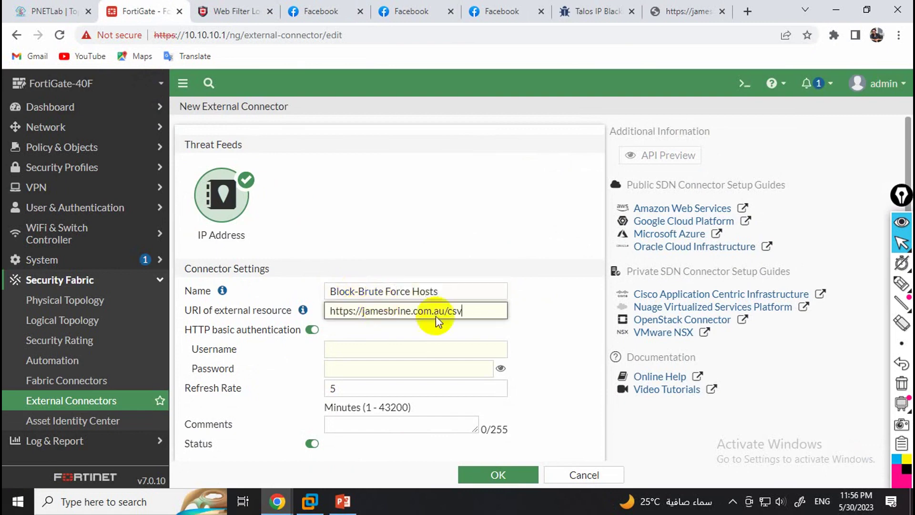
click(312, 329)
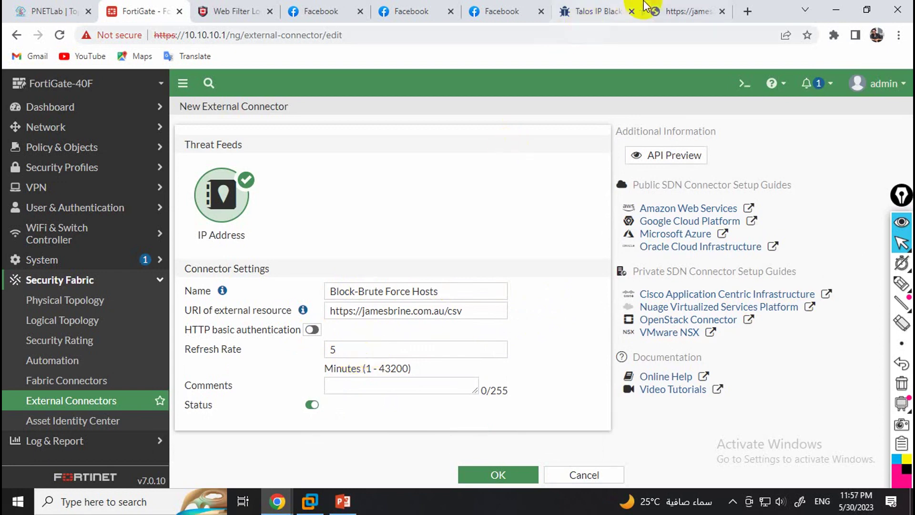
Step: Examine the date values of the entries in the Brute Force Hosts list
click(684, 11)
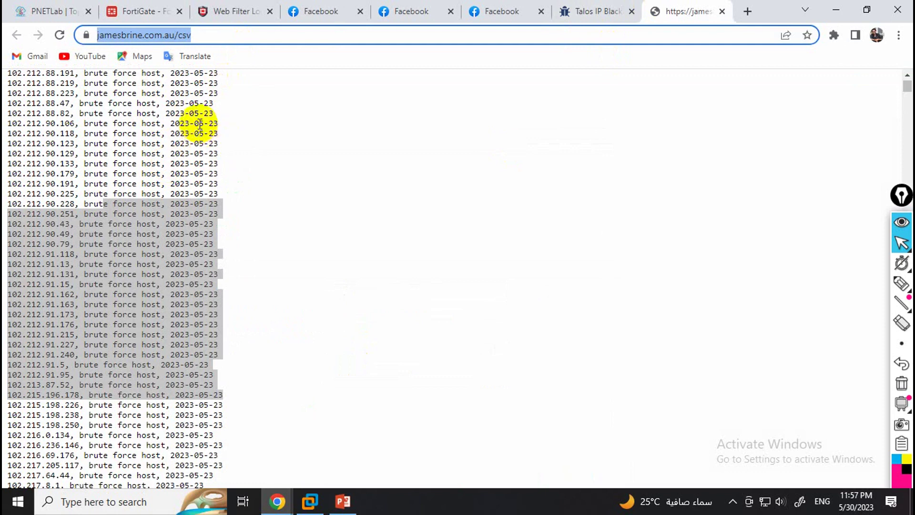
drag(218, 122, 190, 123)
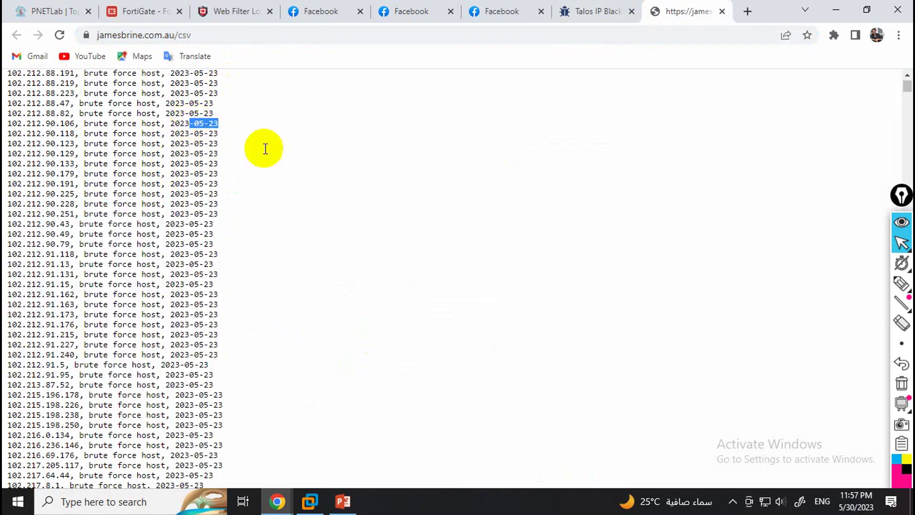
click(609, 7)
Step: Close the three open Facebook pages while keeping the FortiGate connector form open
click(500, 10)
click(404, 9)
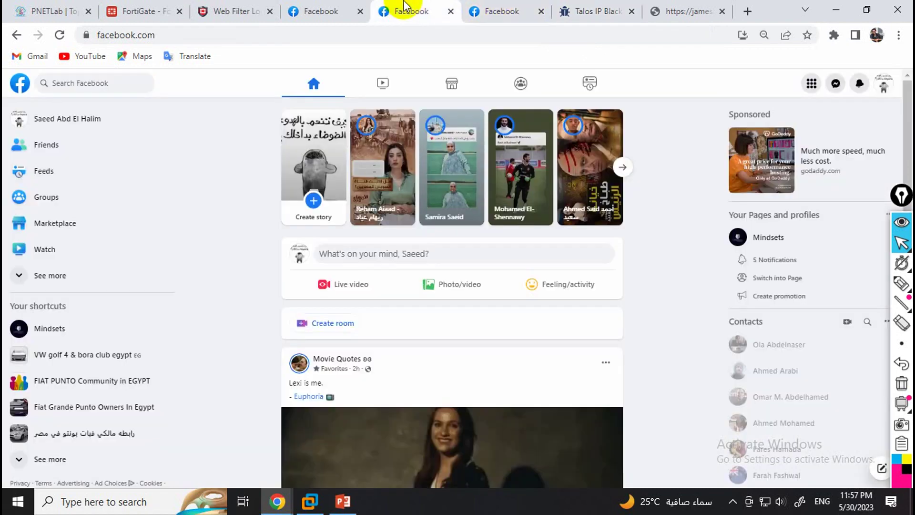
click(177, 6)
click(362, 12)
click(363, 13)
click(363, 13)
Step: Save the Block-Brute Force Hosts connector, reload the External Connectors list, and check the feed's connection status
click(474, 472)
click(359, 231)
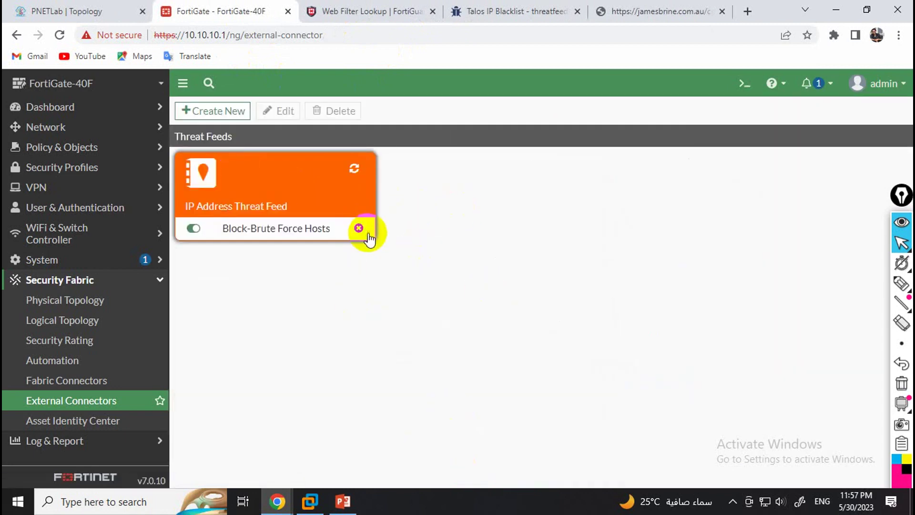
mouse_move(370, 238)
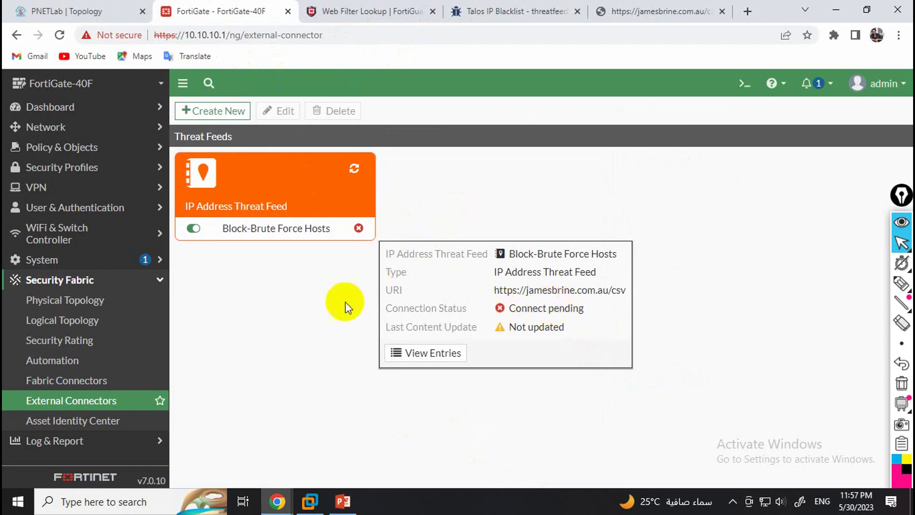
click(47, 403)
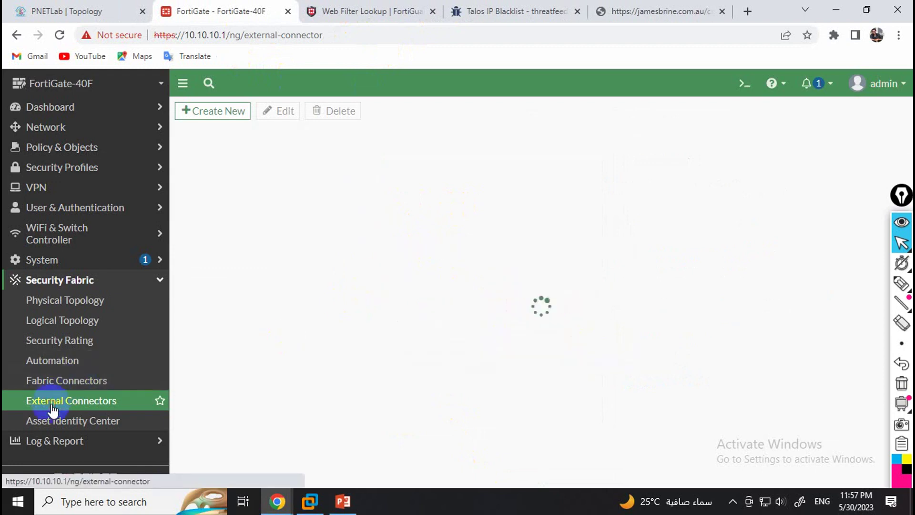
mouse_move(357, 230)
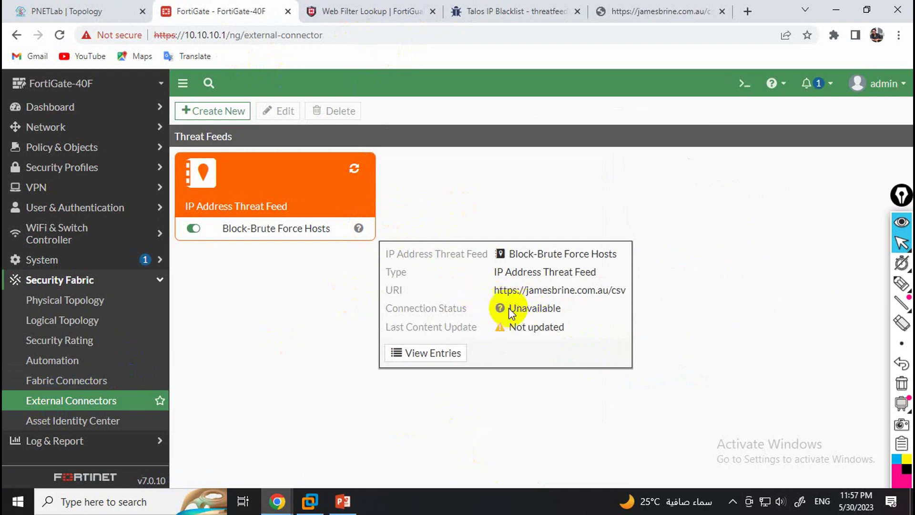
Step: Reload the External Connectors list and recheck the connection status of the Block-Brute Force Hosts feed
click(195, 229)
click(115, 400)
click(358, 228)
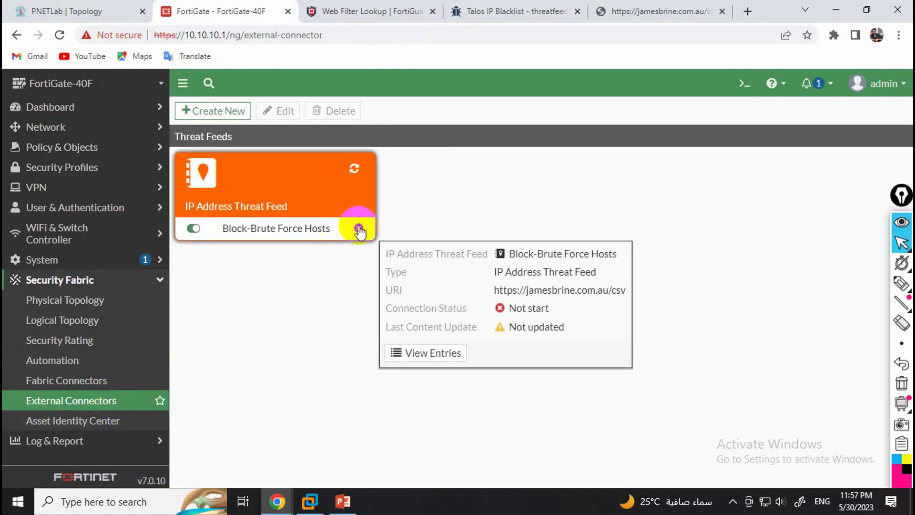
click(118, 400)
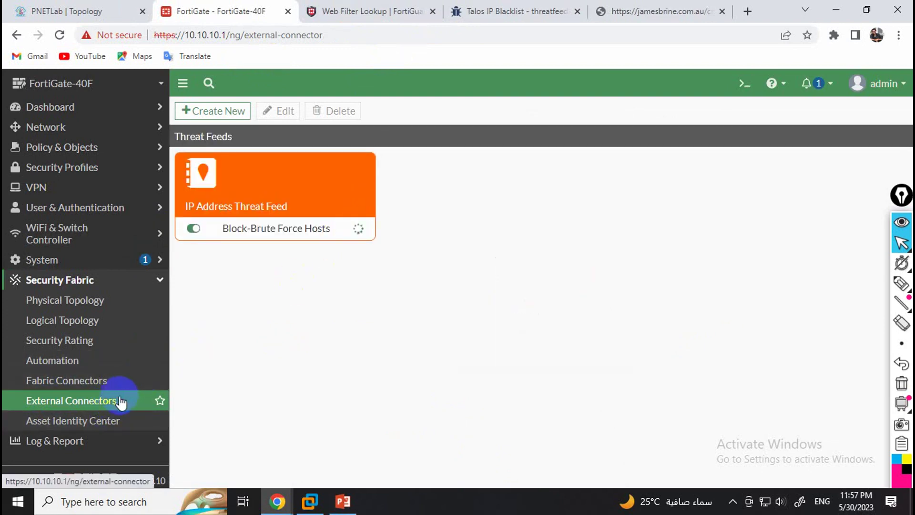
click(357, 229)
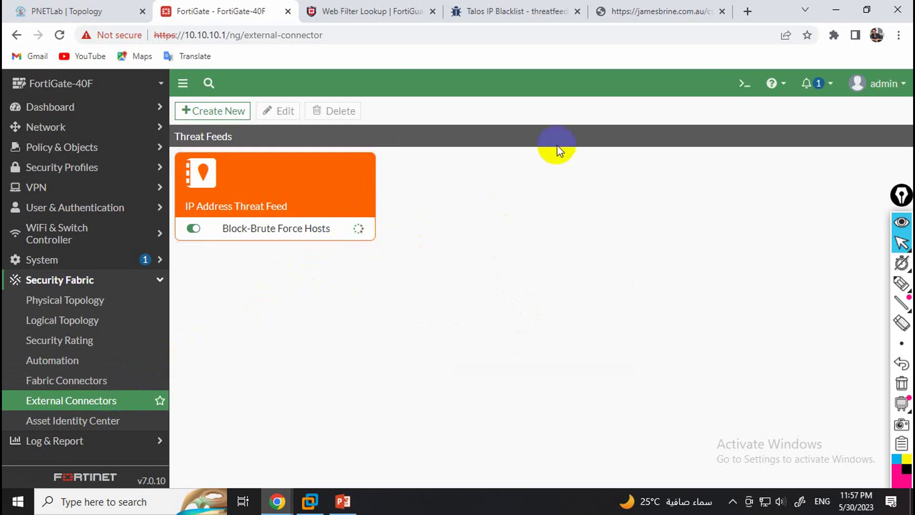
Step: Browse the other feeds offered on threatfeeds.io, including the C&C Domains and C&C IPs entries
click(542, 6)
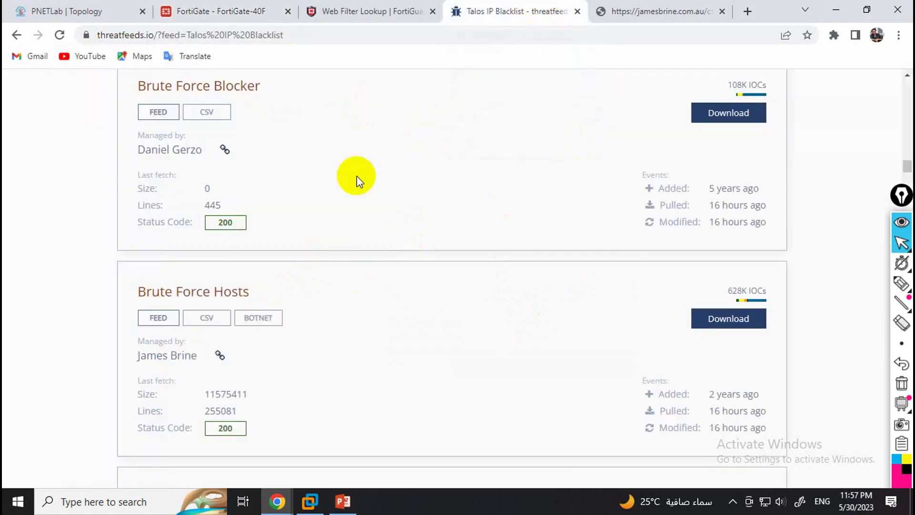
scroll(367, 172, down, 10)
scroll(360, 171, up, 2)
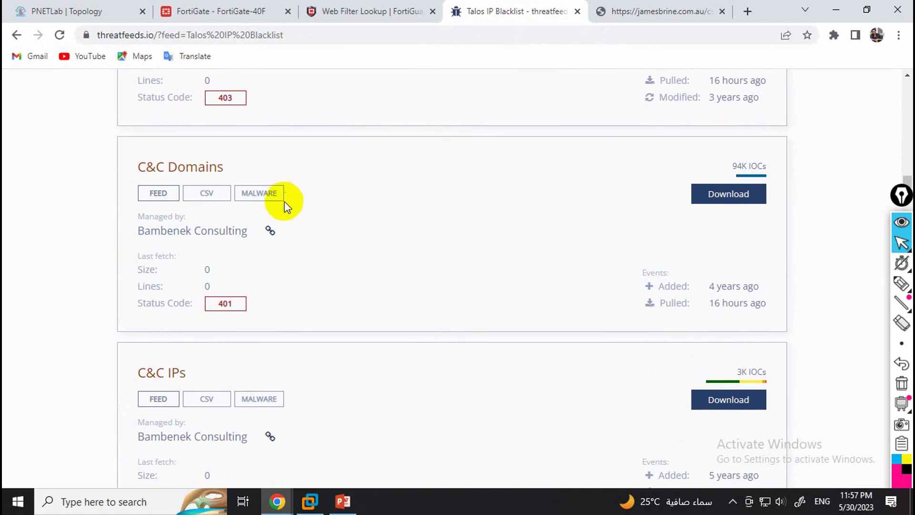
scroll(186, 356, down, 3)
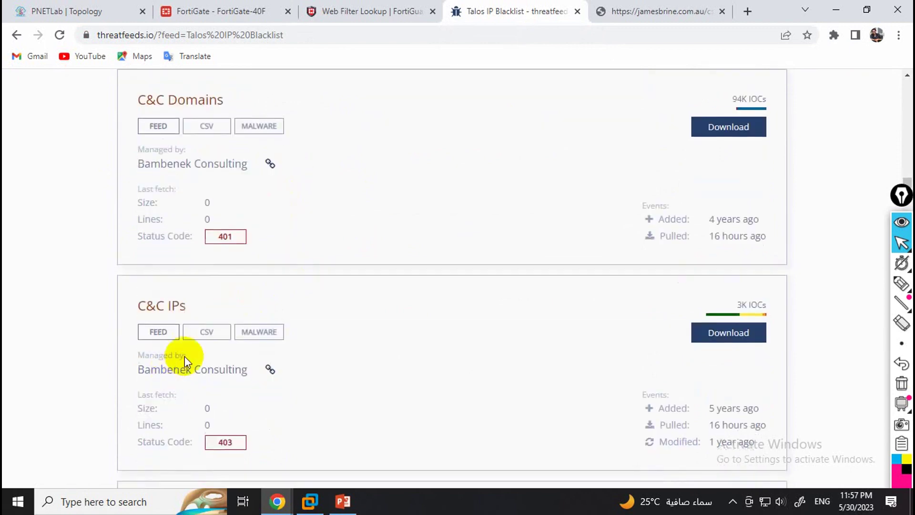
scroll(181, 262, down, 3)
scroll(209, 311, down, 9)
scroll(312, 115, up, 20)
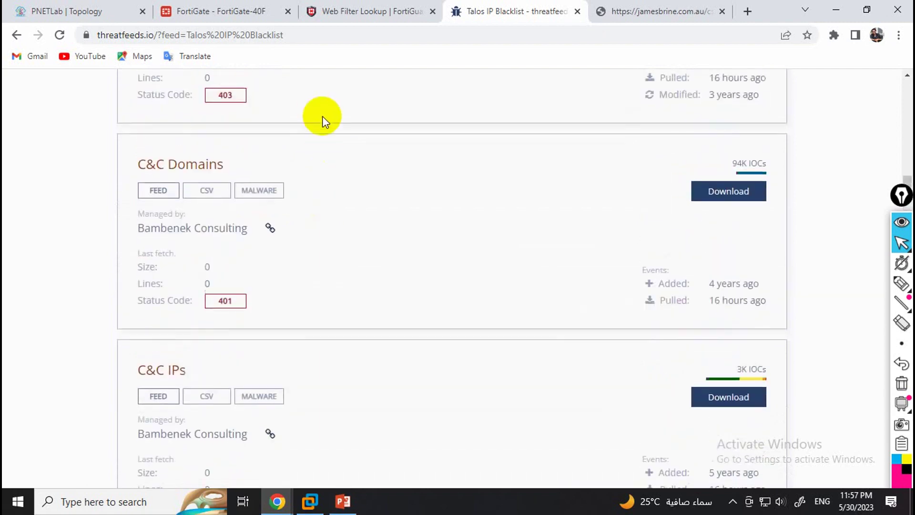
scroll(312, 113, up, 10)
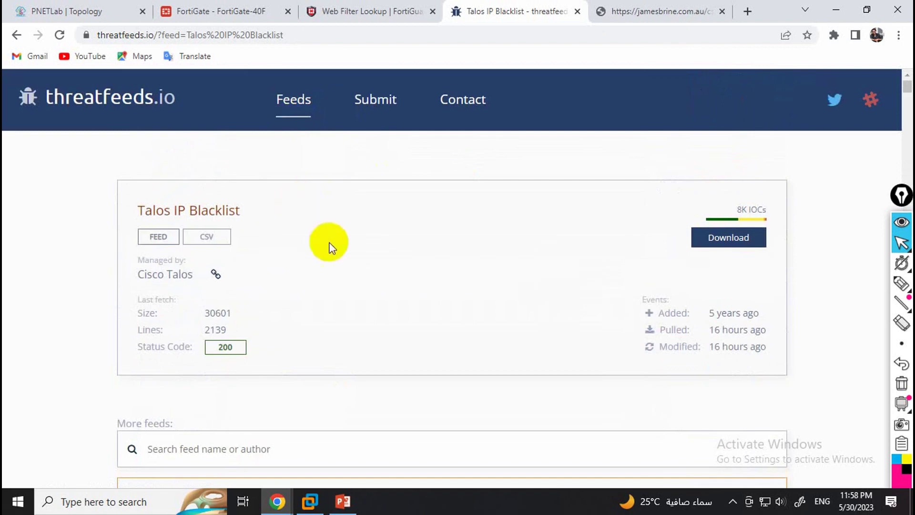
Step: Search the threatfeeds.io list for "tor" and look at the Tor IPs feed
scroll(300, 201, down, 4)
click(272, 251)
text(tro)
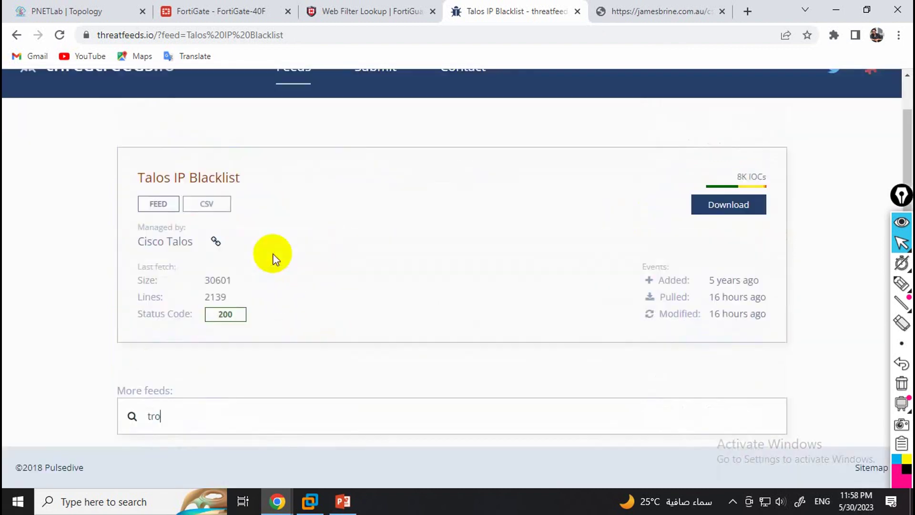
scroll(273, 252, down, 4)
key(BackSpace)
key(BackSpace)
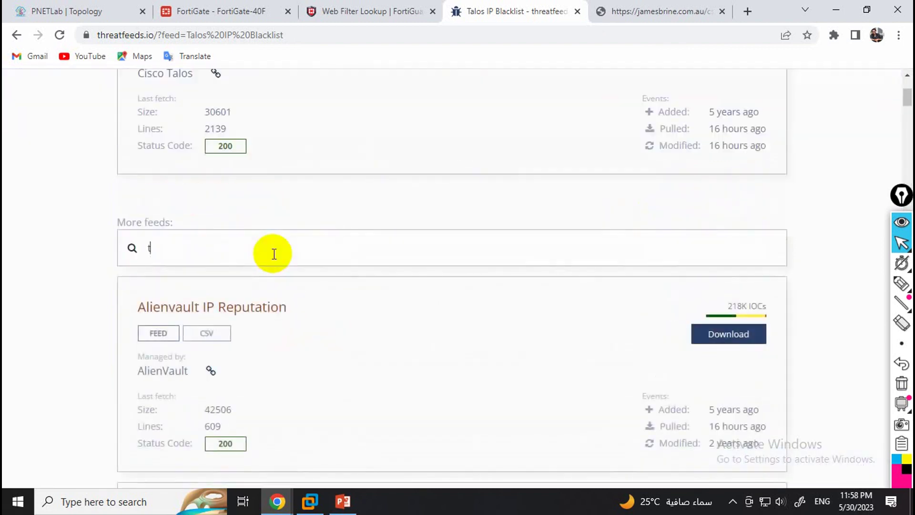
text(or)
scroll(327, 313, down, 9)
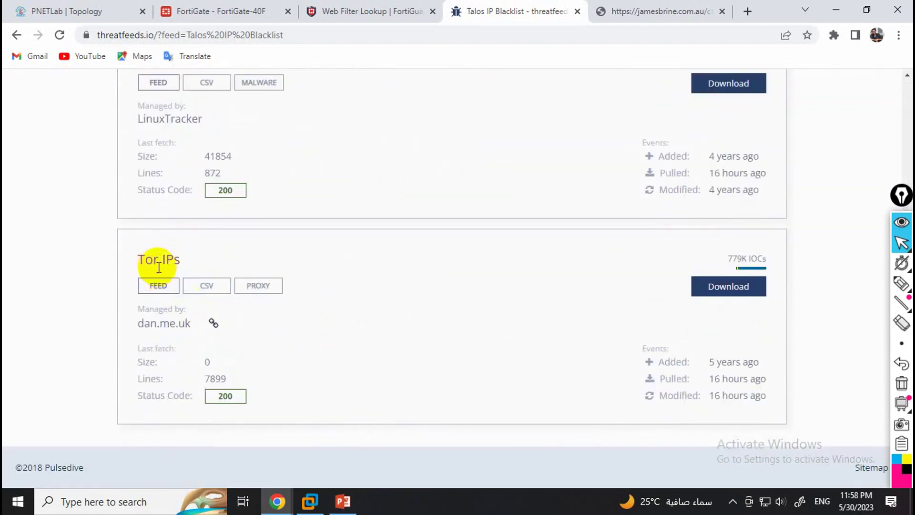
scroll(295, 205, up, 5)
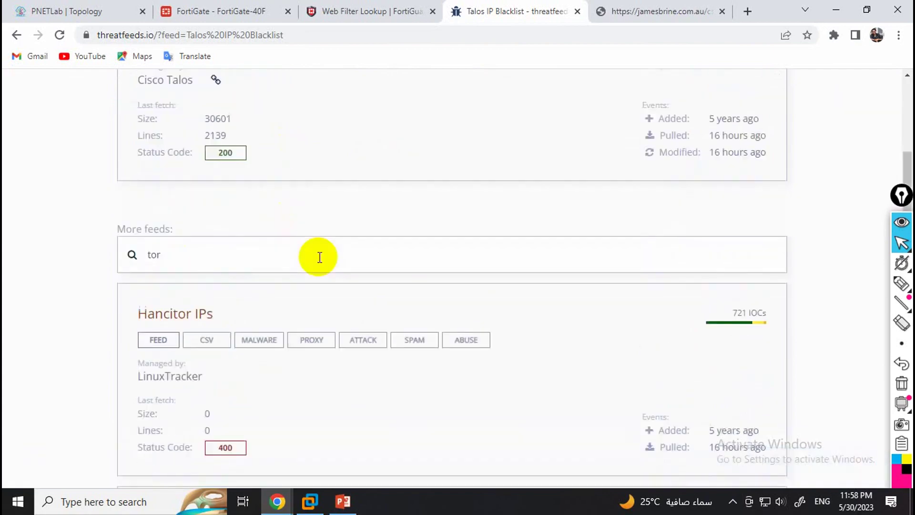
Step: Return to the FortiGate External Connectors page and check the status of the Block-Brute Force Hosts feed
key(alt+Tab)
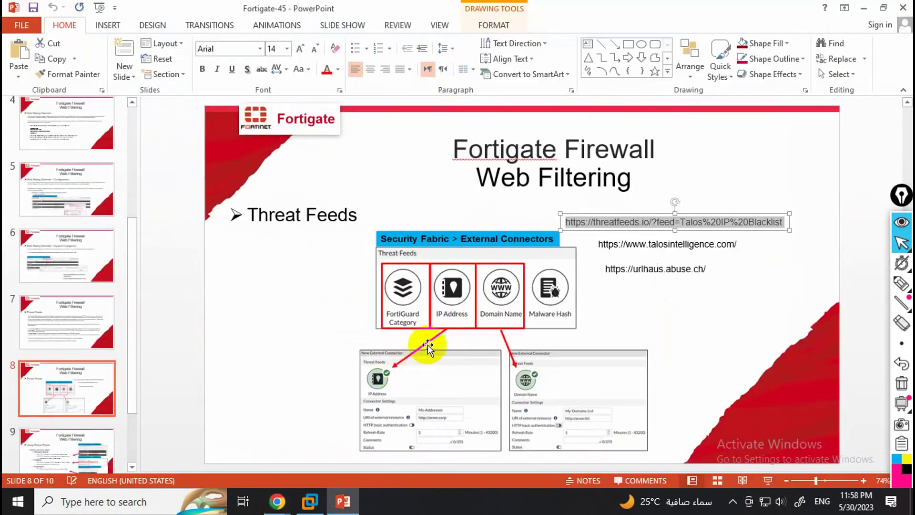
key(alt+Tab)
click(686, 11)
click(517, 11)
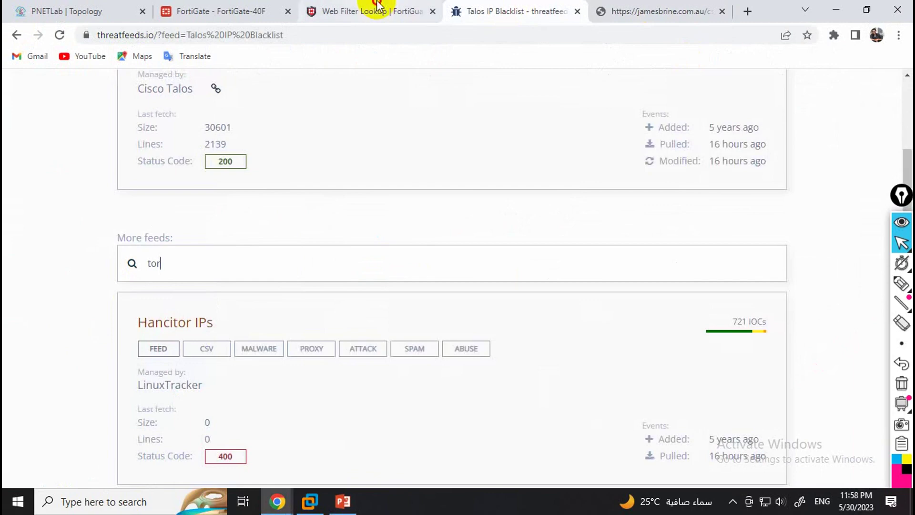
click(200, 11)
mouse_move(359, 234)
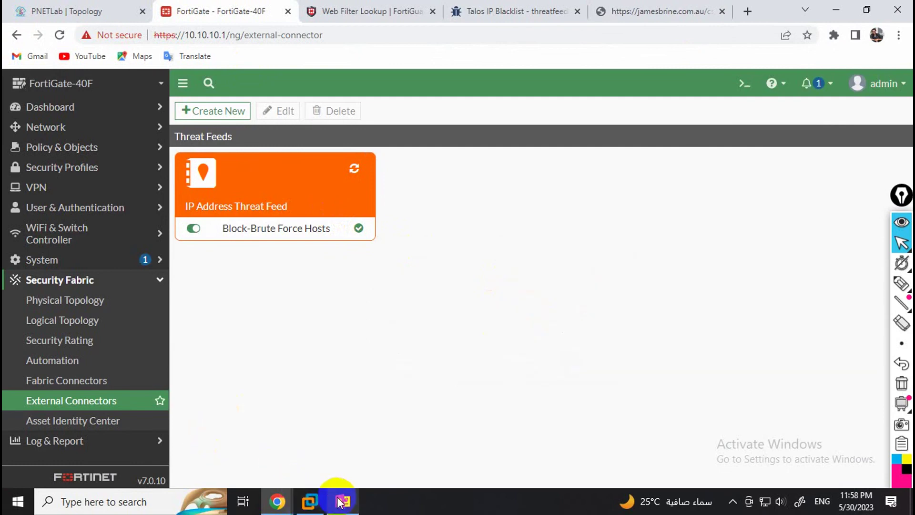
mouse_move(343, 502)
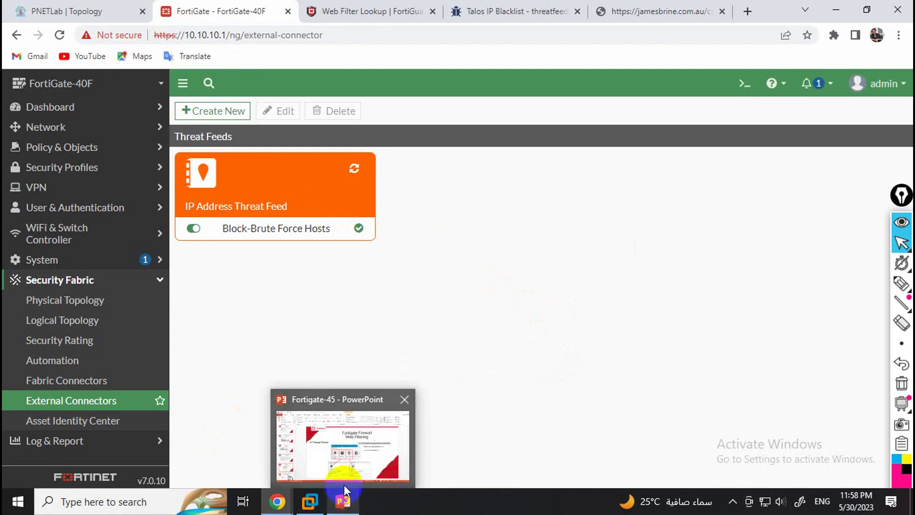
click(347, 453)
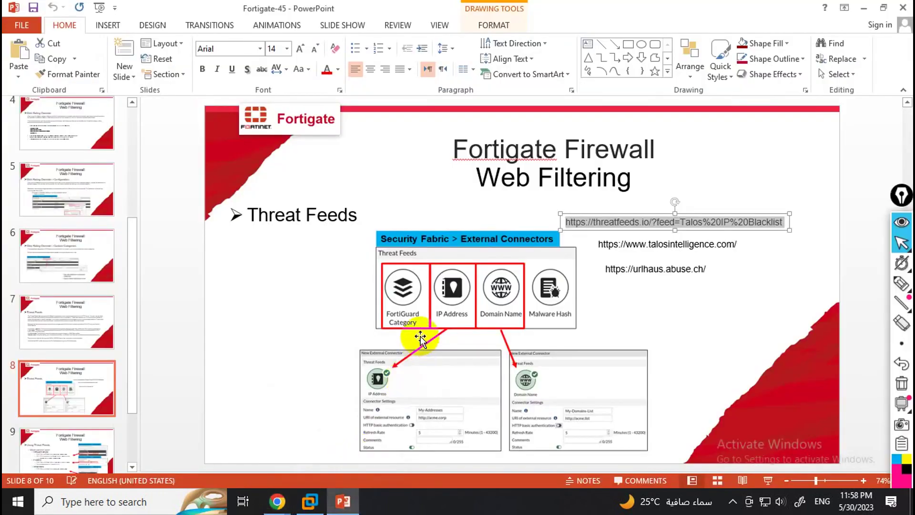
triple_click(684, 244)
key(ctrl+c)
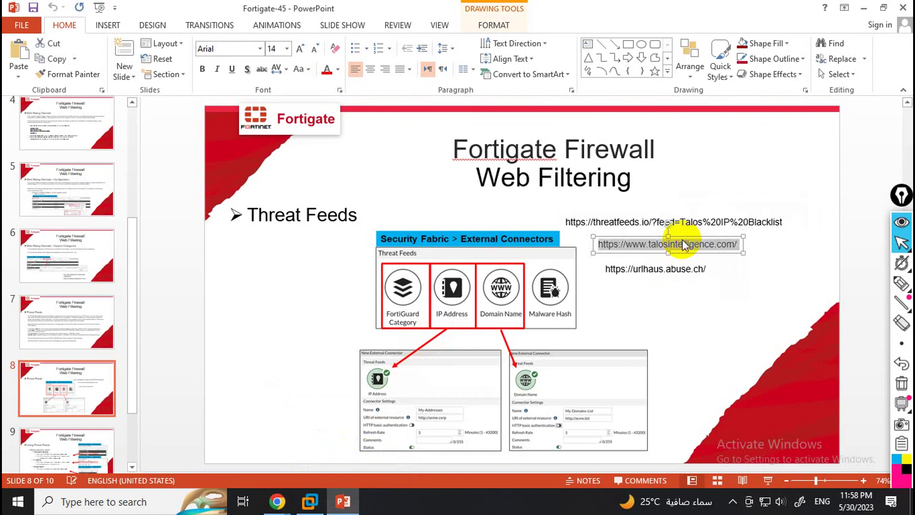
key(alt+Tab)
click(695, 15)
click(686, 29)
key(ctrl+v)
key(Return)
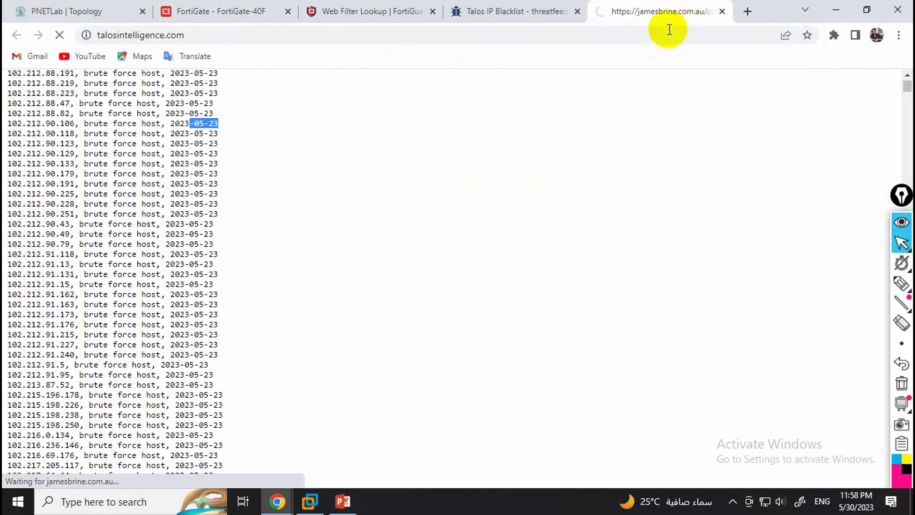
Step: Close the threatfeeds.io page and look over the Cisco Talos Intelligence home page
click(567, 11)
click(577, 11)
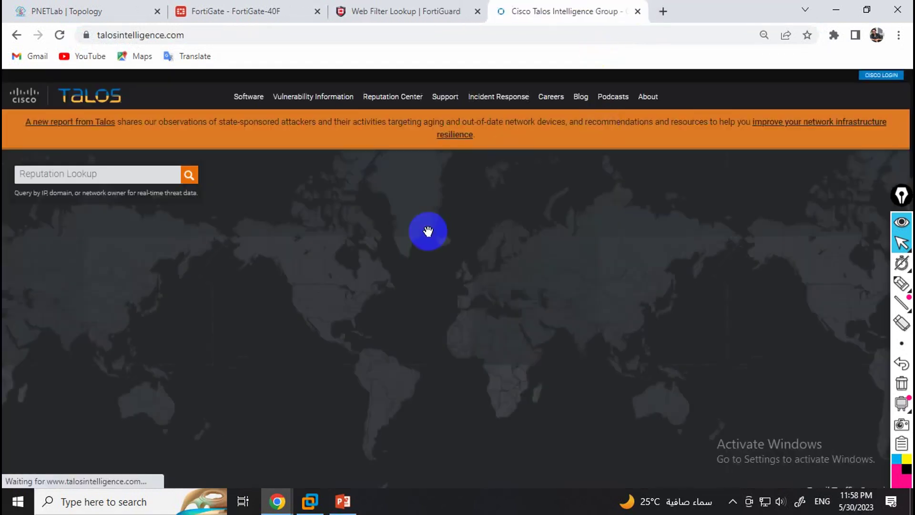
scroll(427, 231, down, 1)
scroll(427, 231, down, 4)
scroll(427, 228, up, 6)
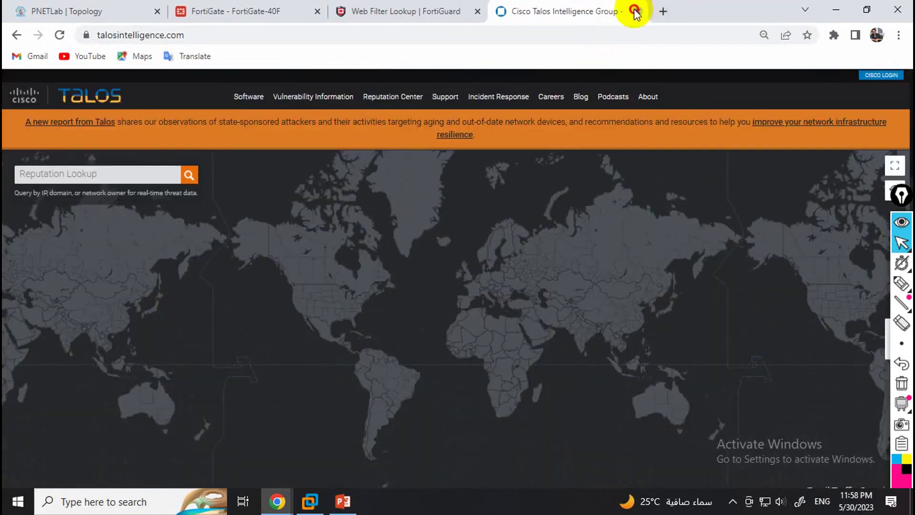
key(alt+Tab)
click(674, 269)
triple_click(673, 270)
key(ctrl+c)
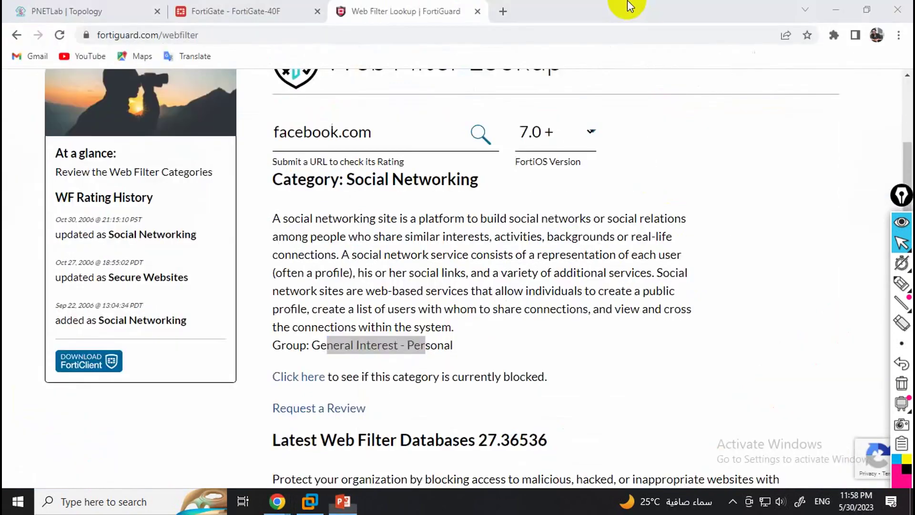
click(504, 11)
key(ctrl+v)
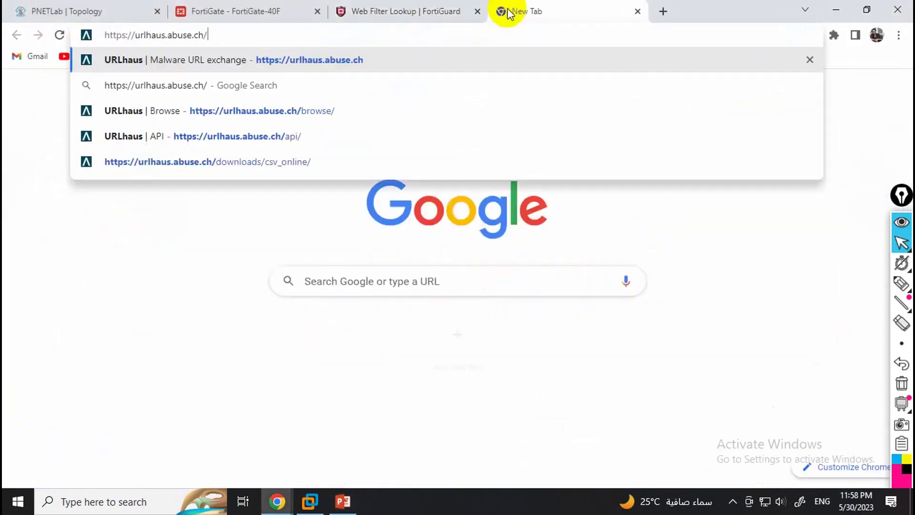
key(Return)
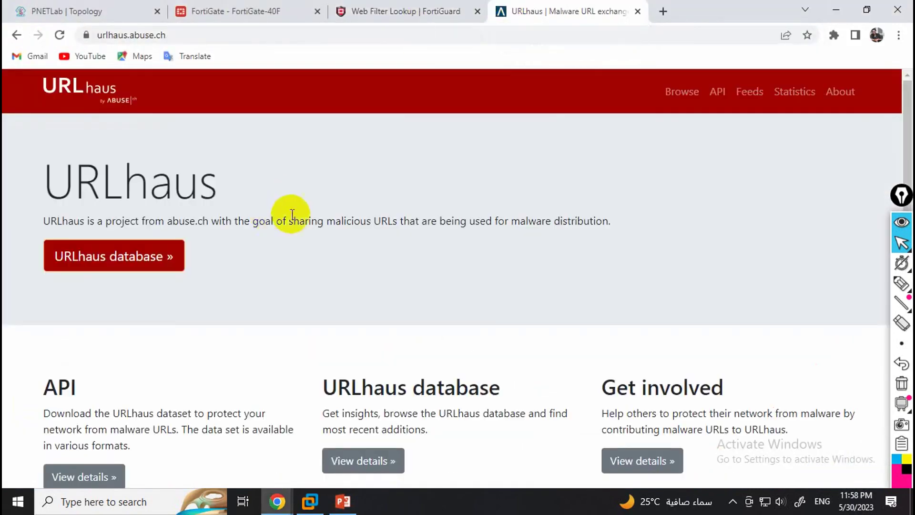
Step: Open the URLhaus API page and go to its Database dump (CSV) section
scroll(399, 251, down, 2)
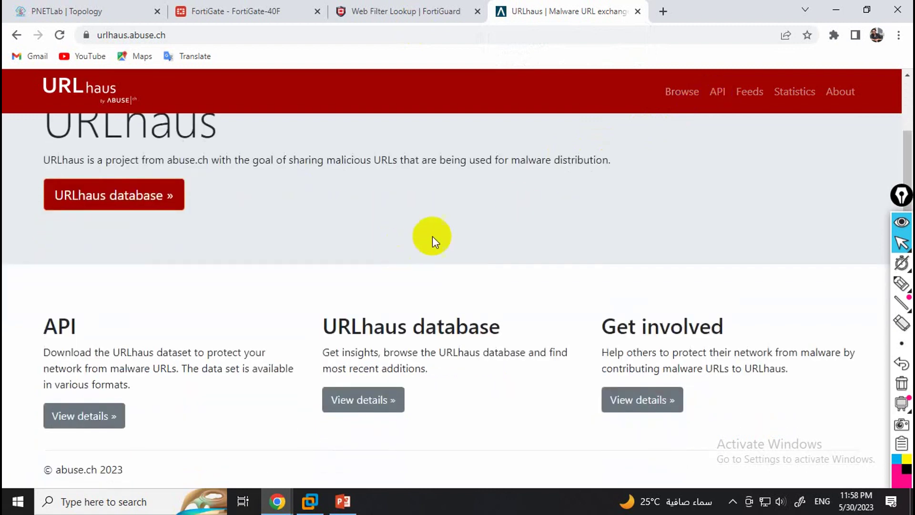
scroll(433, 236, up, 2)
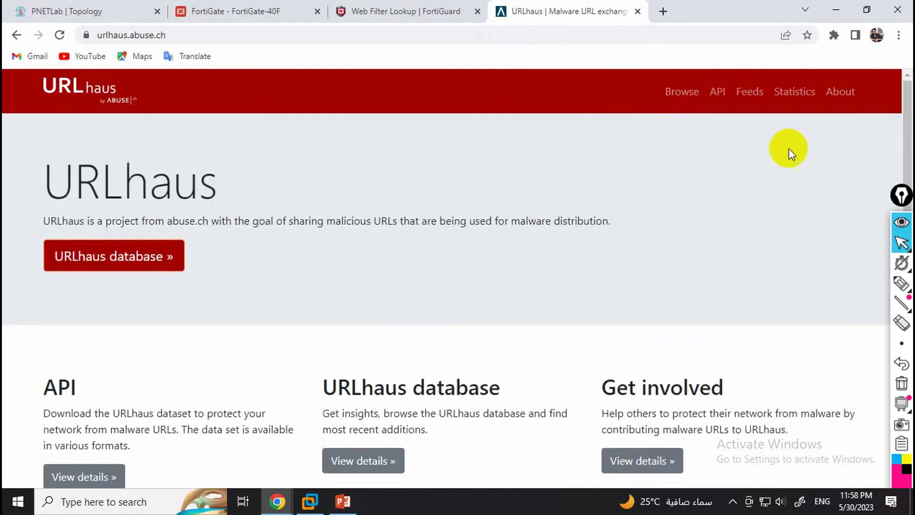
click(729, 92)
scroll(303, 228, down, 2)
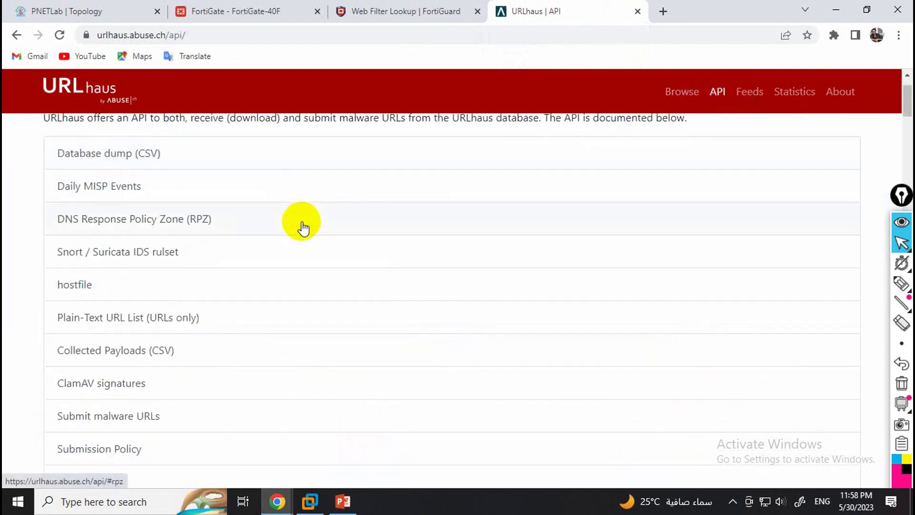
scroll(302, 228, up, 2)
click(302, 228)
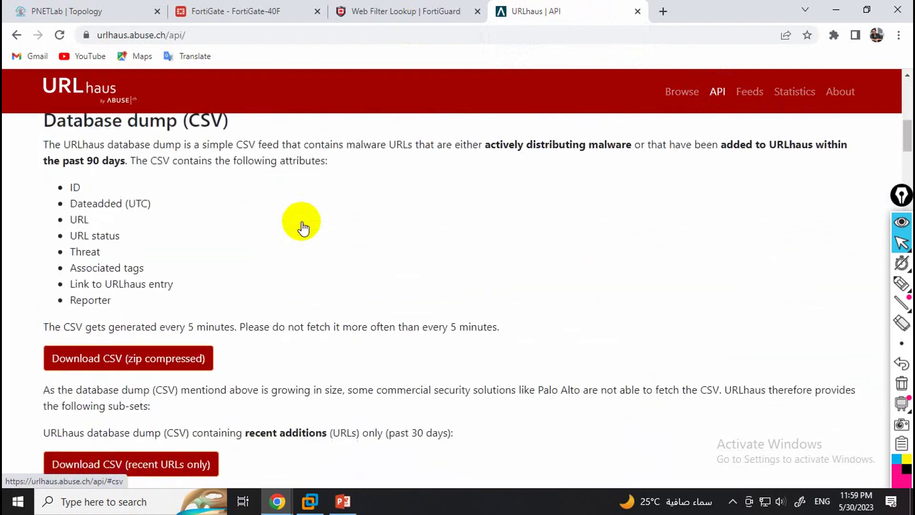
Step: Examine the datasets offered on the URLhaus API page, from the CSV database dumps to the host file and ClamAV signatures
scroll(286, 224, down, 5)
scroll(256, 225, up, 4)
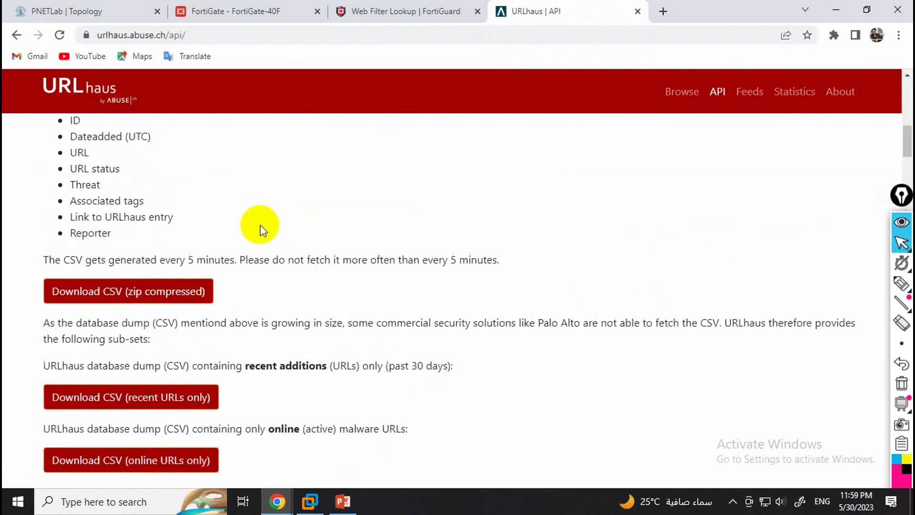
scroll(260, 231, up, 3)
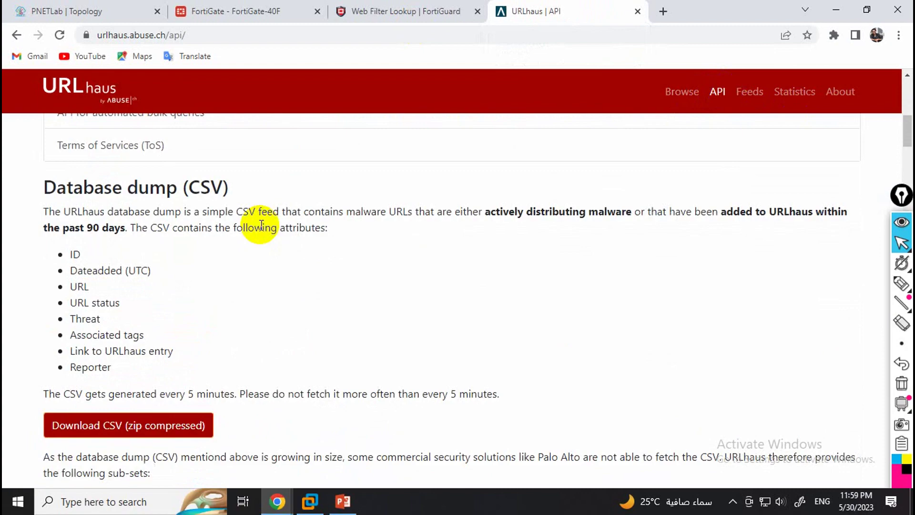
scroll(271, 224, down, 20)
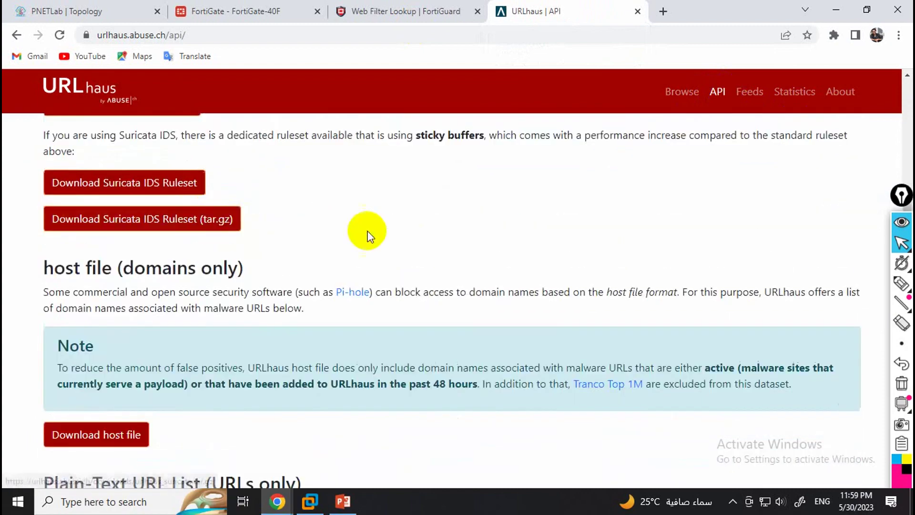
scroll(366, 234, down, 4)
scroll(367, 234, down, 11)
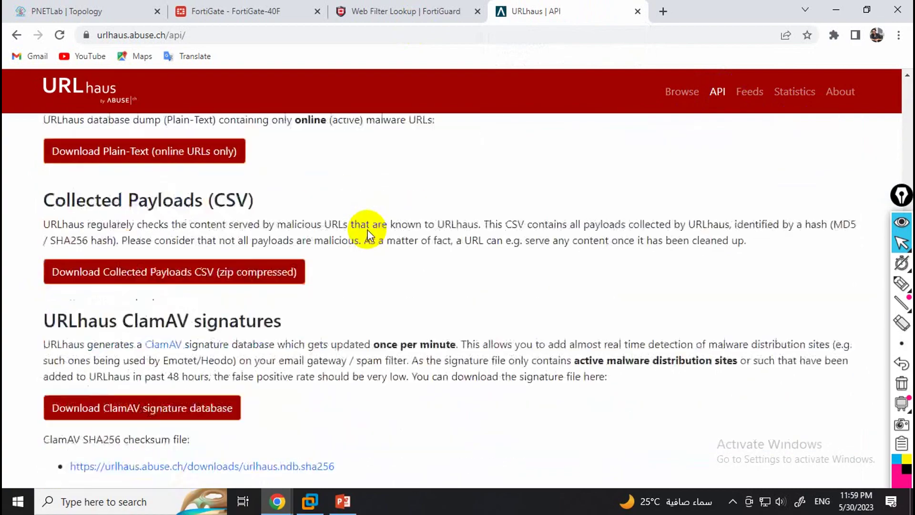
scroll(367, 233, down, 10)
scroll(368, 234, down, 6)
scroll(368, 233, up, 20)
scroll(367, 230, up, 7)
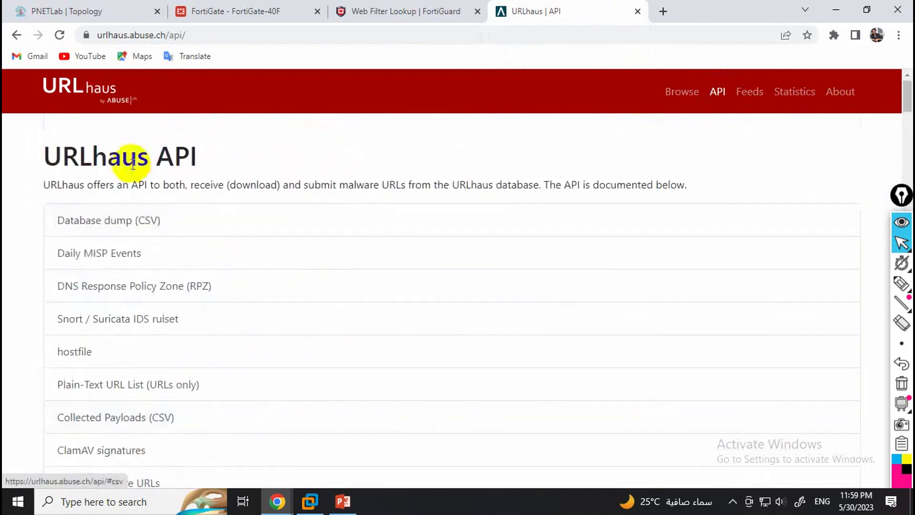
scroll(221, 185, down, 7)
scroll(224, 185, down, 6)
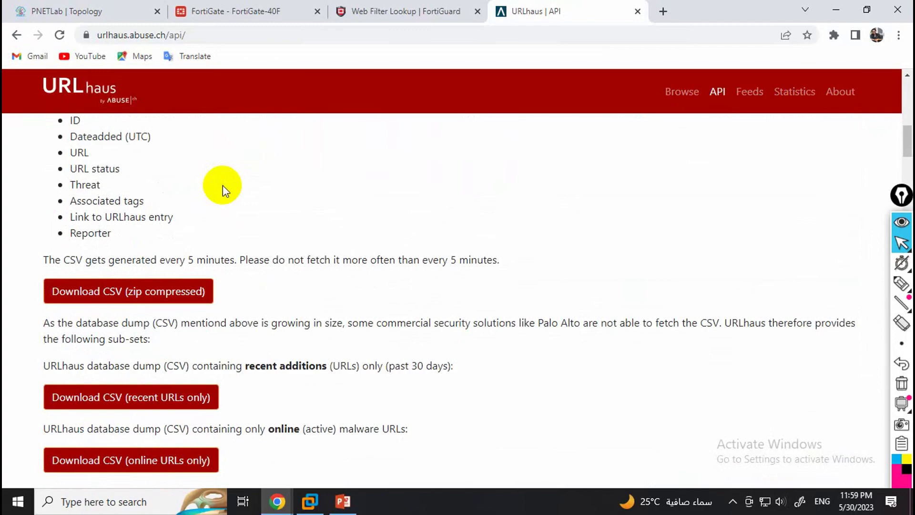
scroll(222, 185, down, 3)
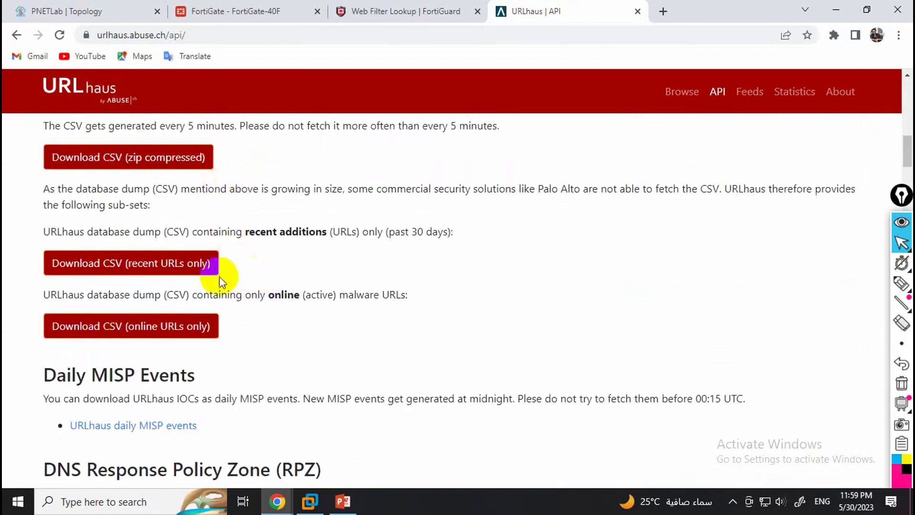
Step: Open the URLhaus CSV dump of online URLs and examine its malware URL entries down to the oldest ones
click(167, 332)
scroll(274, 264, down, 20)
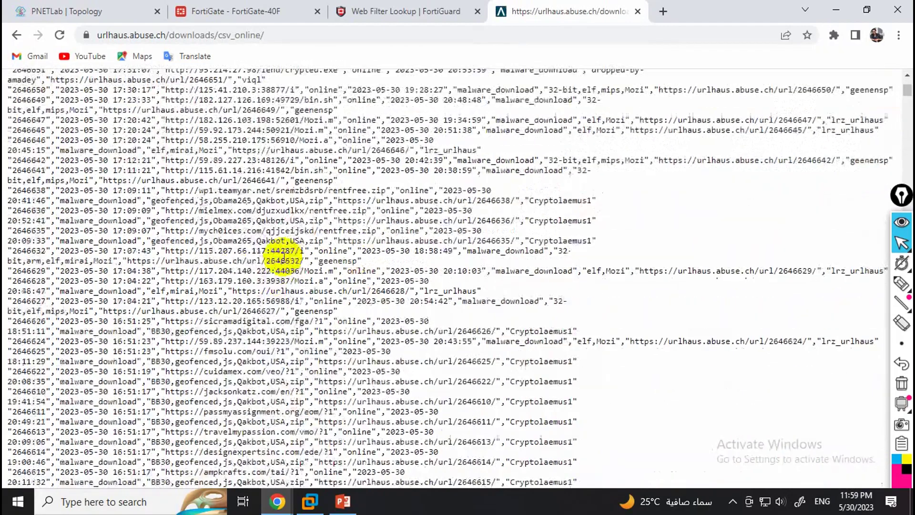
scroll(294, 236, down, 10)
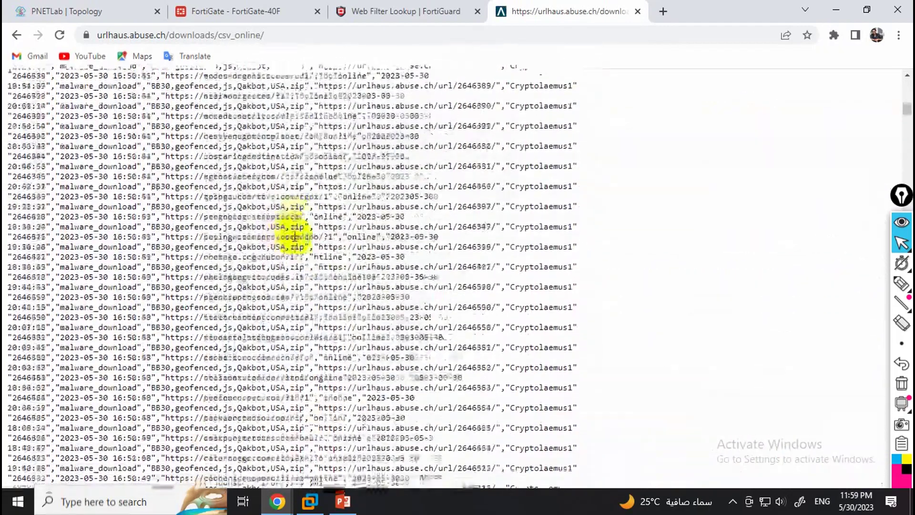
drag(905, 119, 123, 317)
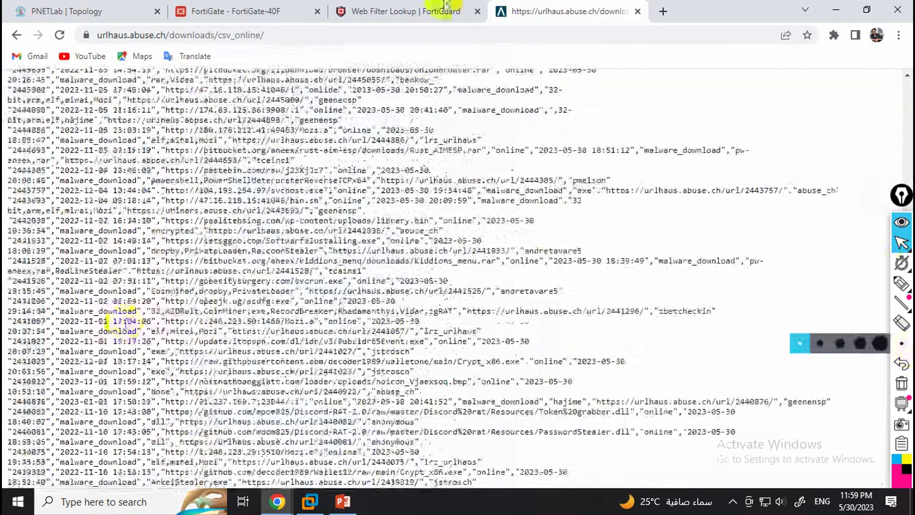
click(419, 9)
click(595, 7)
click(256, 10)
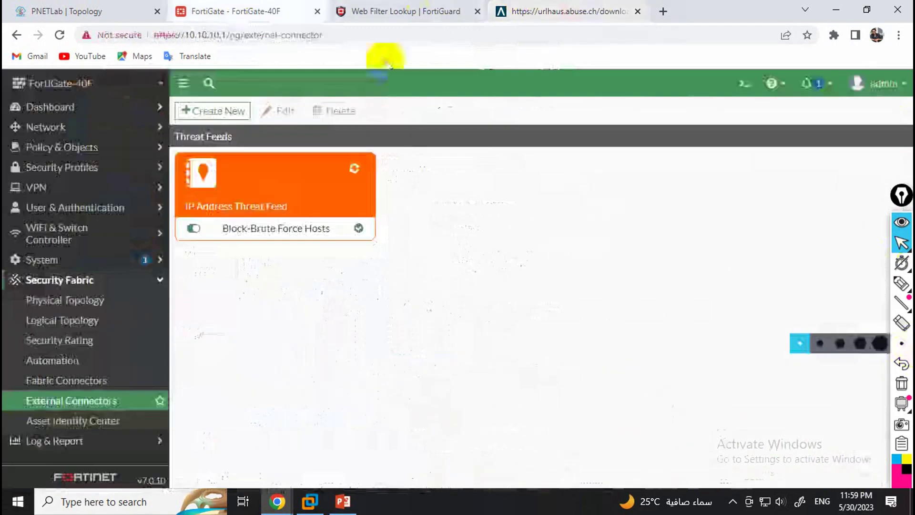
click(522, 10)
click(267, 9)
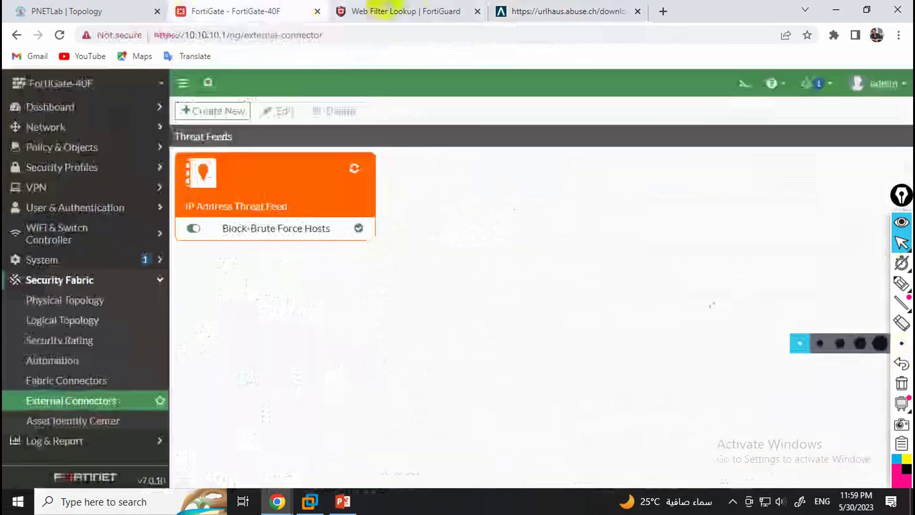
click(387, 10)
click(548, 11)
Step: Go back to the URLhaus API page, open the Feeds page and review its ASN, Country and TLD feeds
click(16, 35)
scroll(268, 227, up, 10)
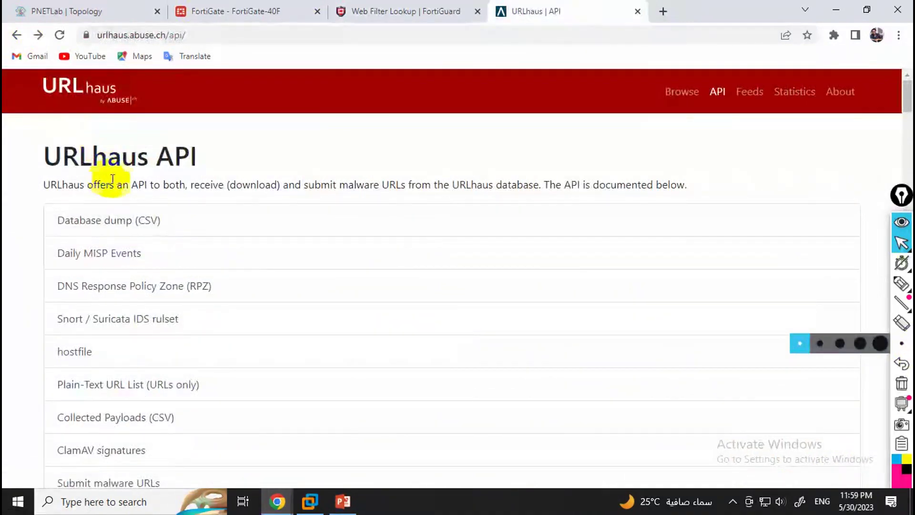
scroll(343, 224, down, 1)
click(759, 90)
scroll(378, 204, down, 8)
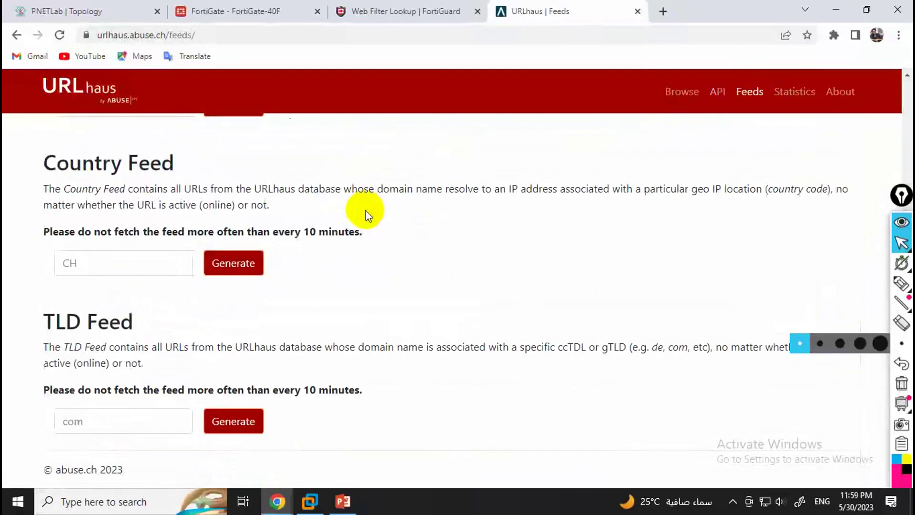
scroll(51, 106, up, 6)
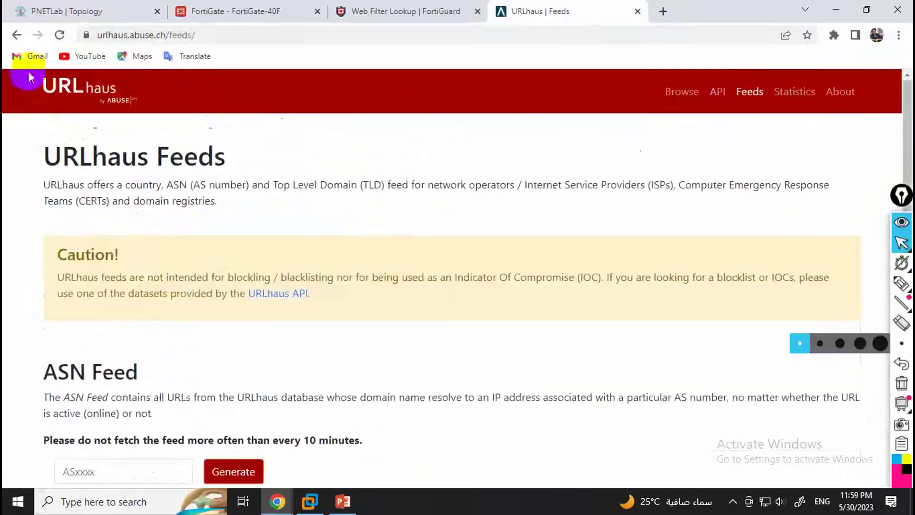
Step: Return to the URLhaus API page and look over its list of datasets and sections
click(17, 35)
scroll(238, 281, down, 6)
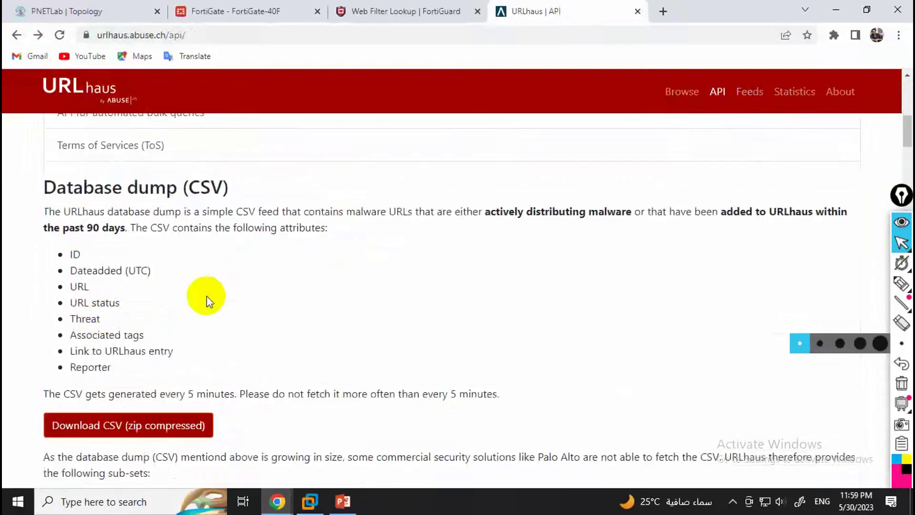
scroll(128, 323, up, 5)
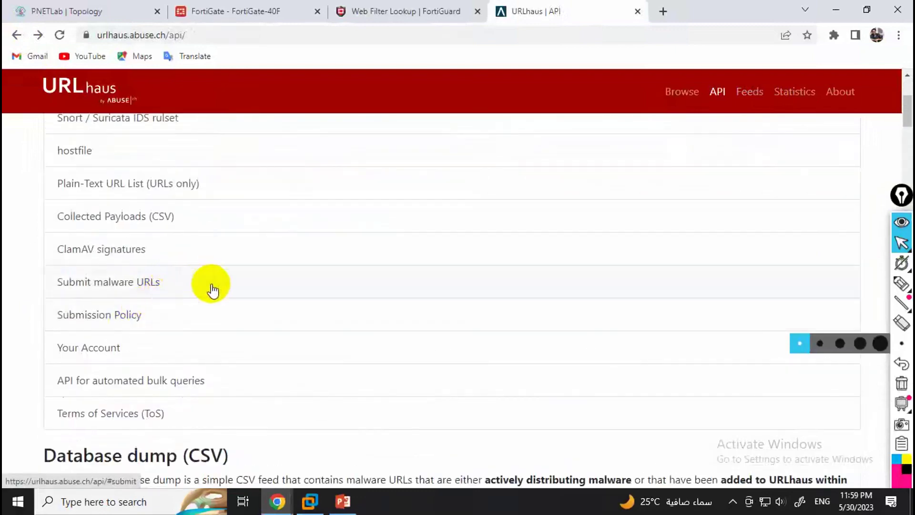
scroll(213, 289, up, 4)
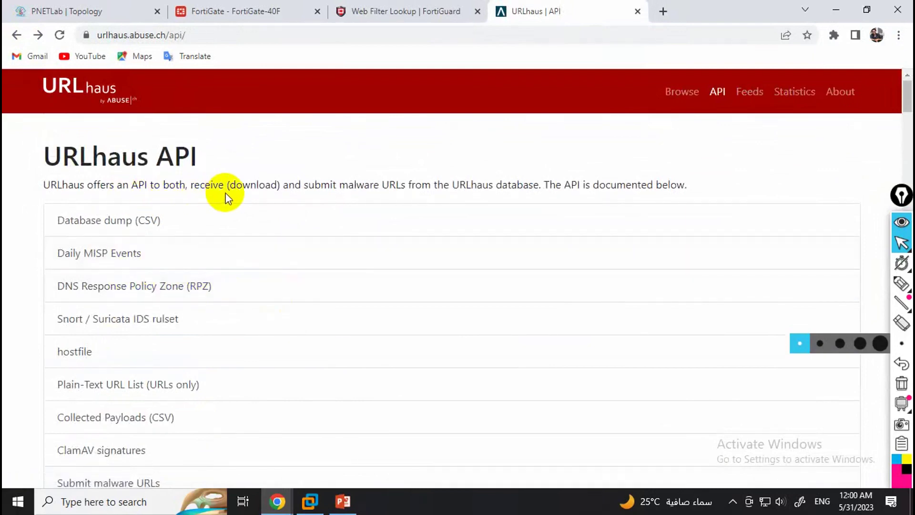
scroll(169, 329, down, 1)
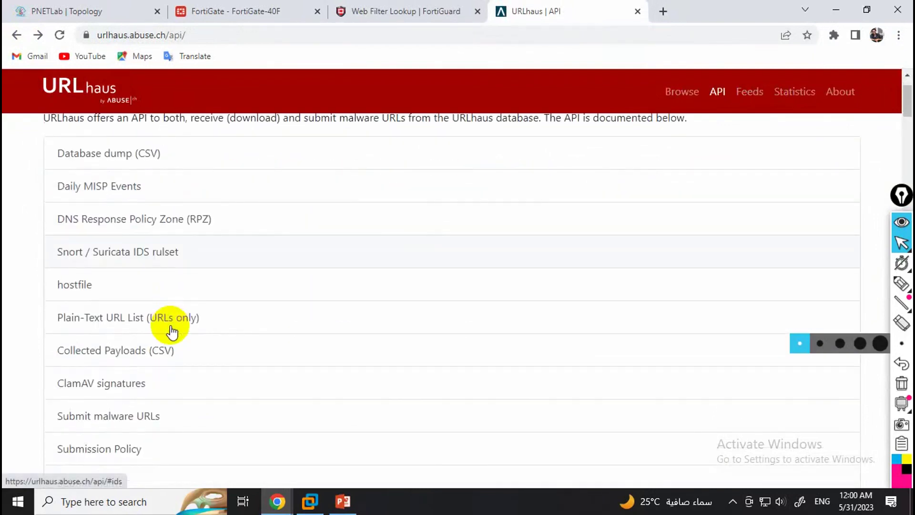
scroll(182, 348, down, 2)
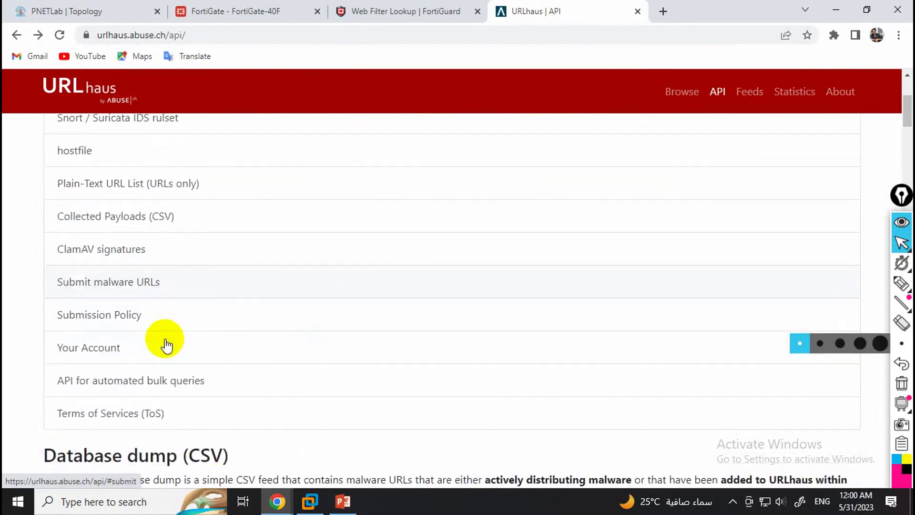
Step: View the sample code in the Submit malware URLs section and return to the API page's section list
click(158, 281)
scroll(290, 316, down, 10)
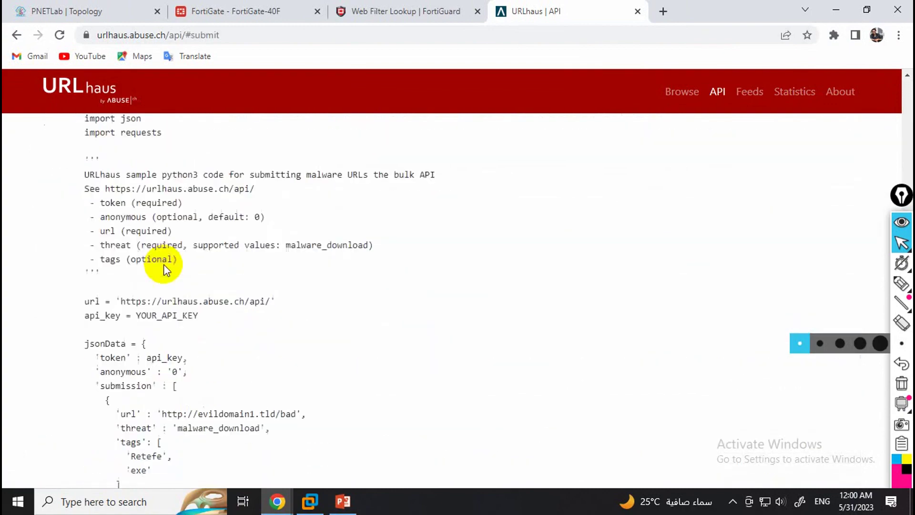
click(17, 34)
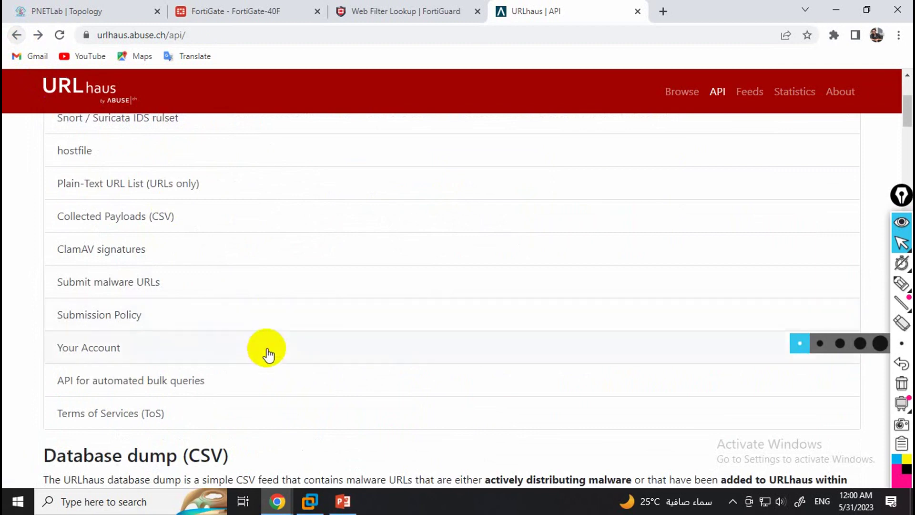
Step: Open the database dump containing only online malware URLs and copy its web address
scroll(162, 308, down, 5)
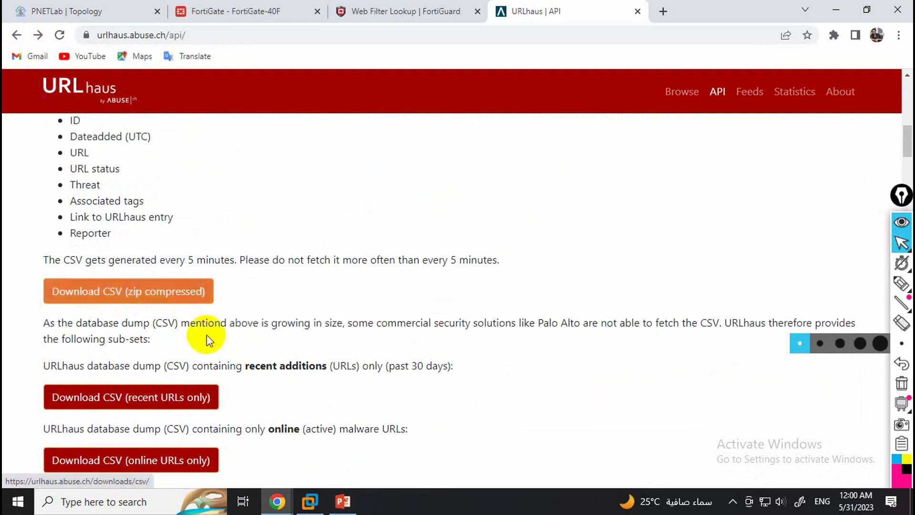
scroll(186, 303, down, 1)
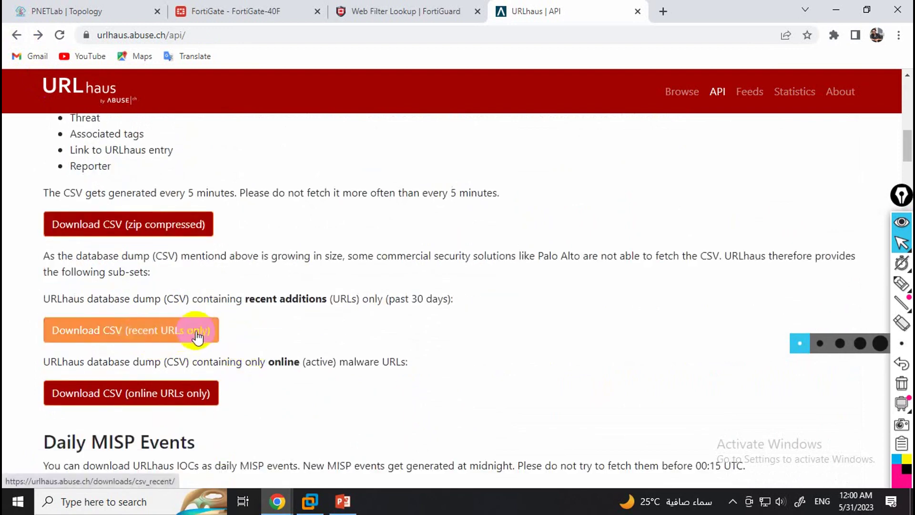
scroll(164, 402, down, 1)
scroll(164, 402, down, 1)
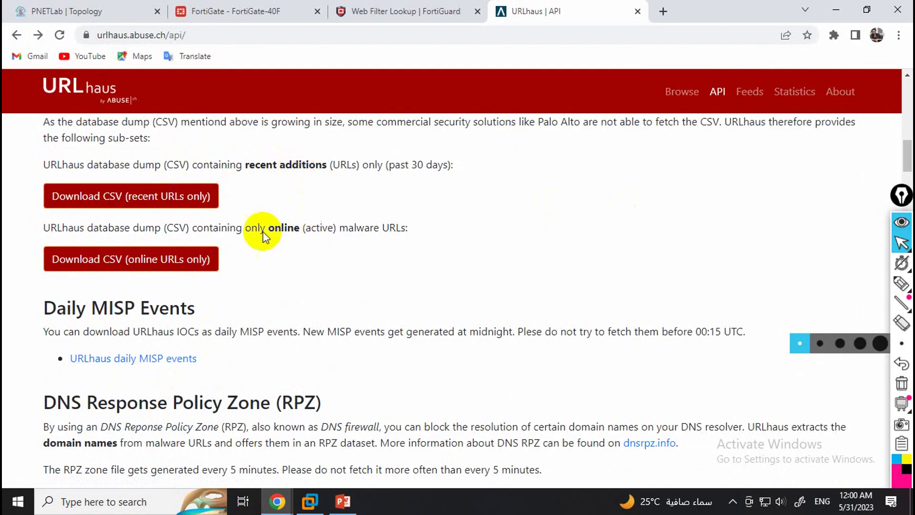
click(184, 263)
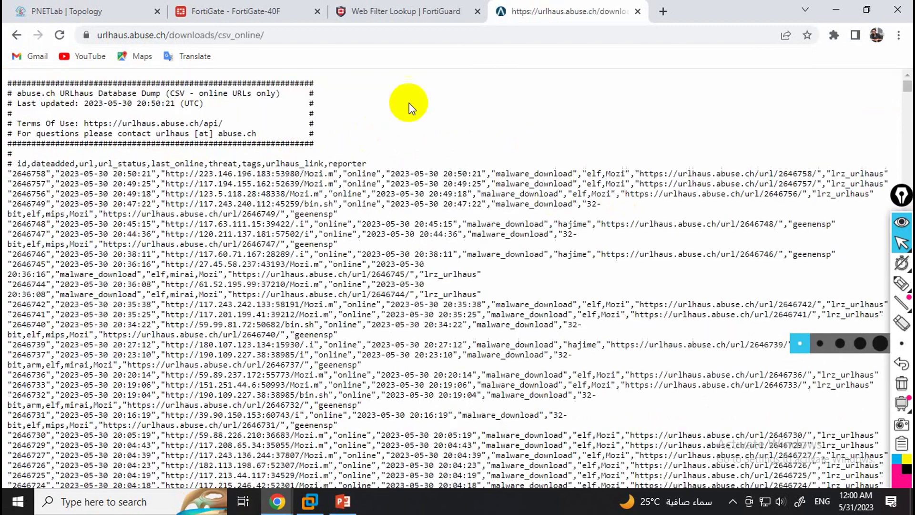
click(408, 38)
key(ctrl+c)
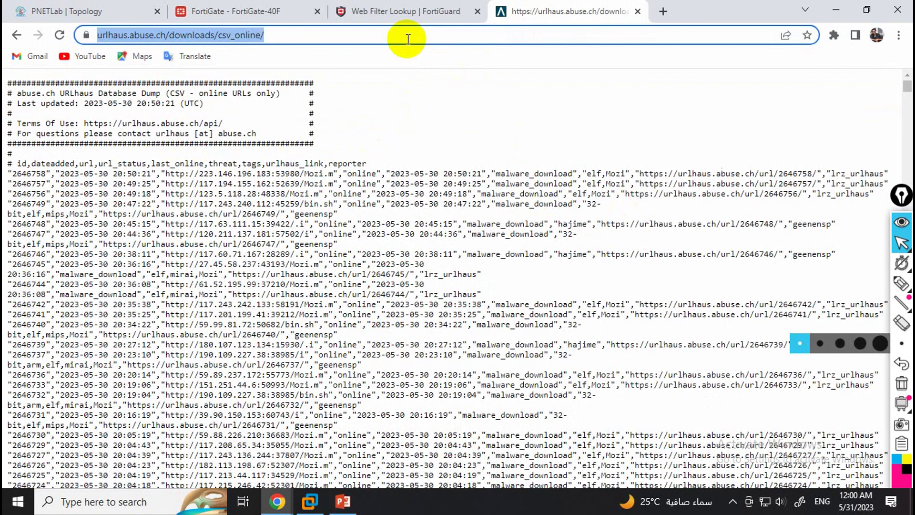
click(127, 101)
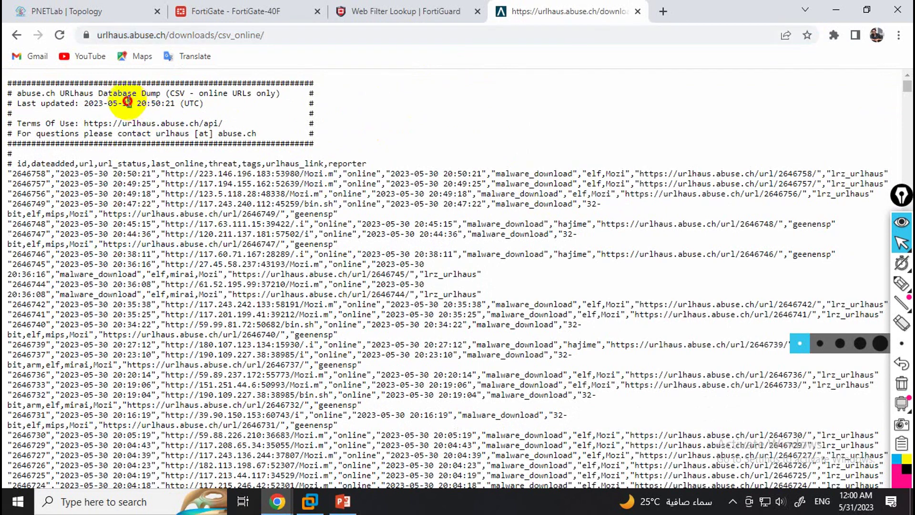
Step: Switch to the FortiGate tab and start a new external connector of the FortiGuard Category threat feed type
click(438, 9)
click(300, 11)
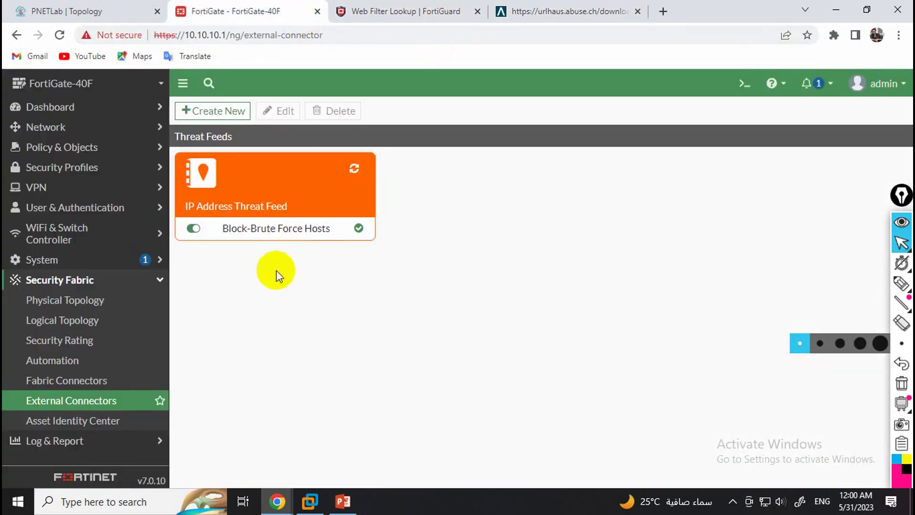
click(209, 109)
scroll(367, 431, down, 10)
click(244, 363)
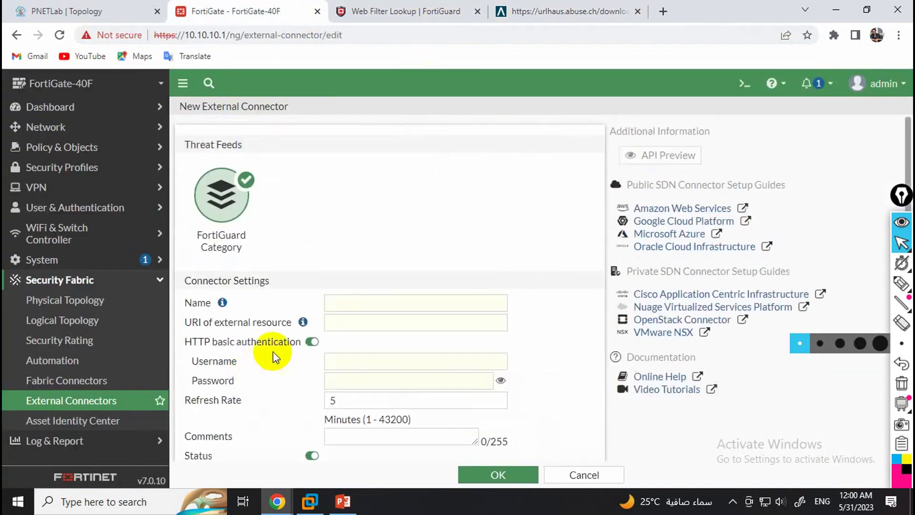
click(360, 306)
key(ctrl+v)
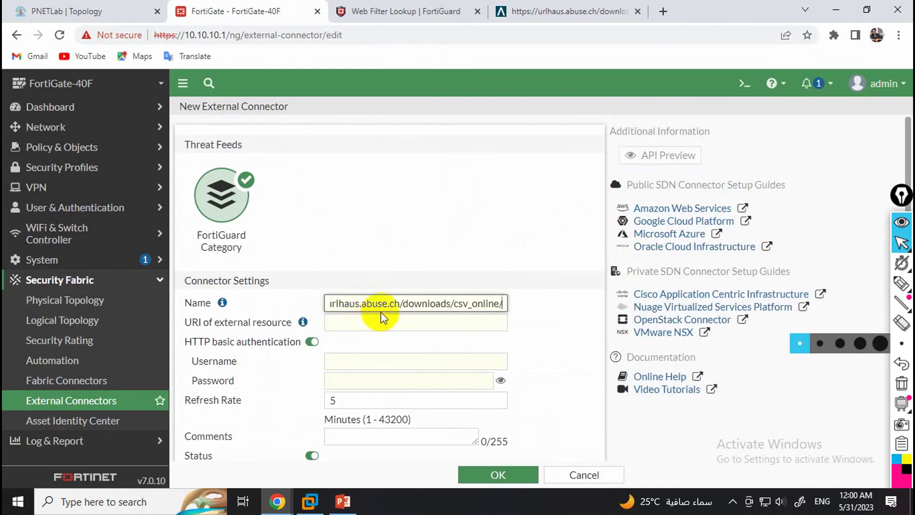
key(ctrl+a)
text(Malwa)
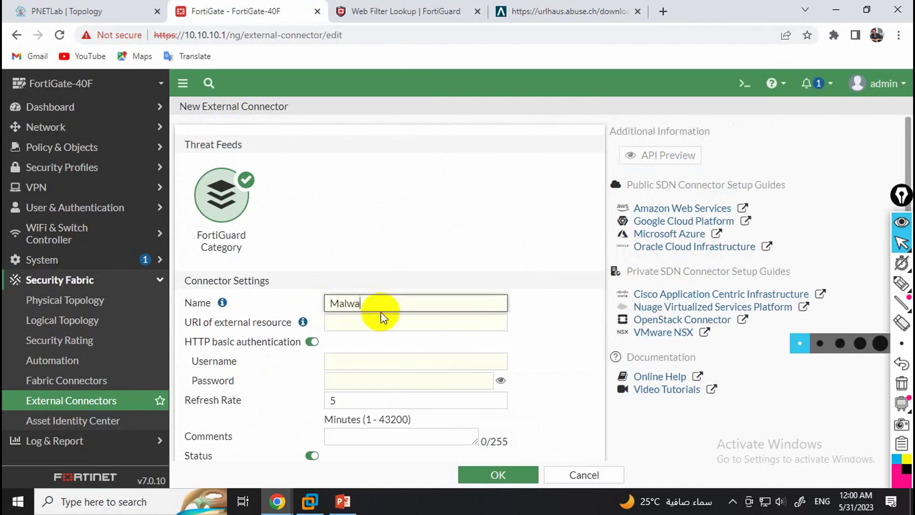
click(383, 316)
key(ctrl+v)
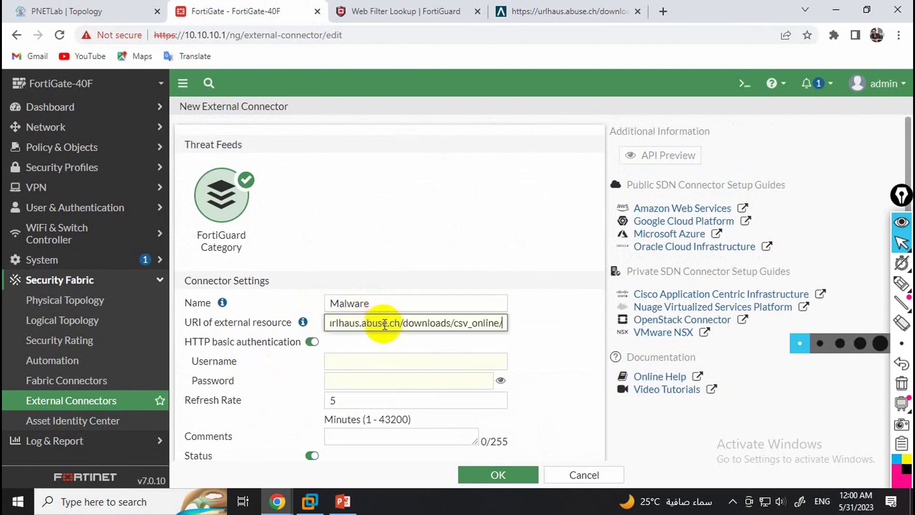
click(312, 341)
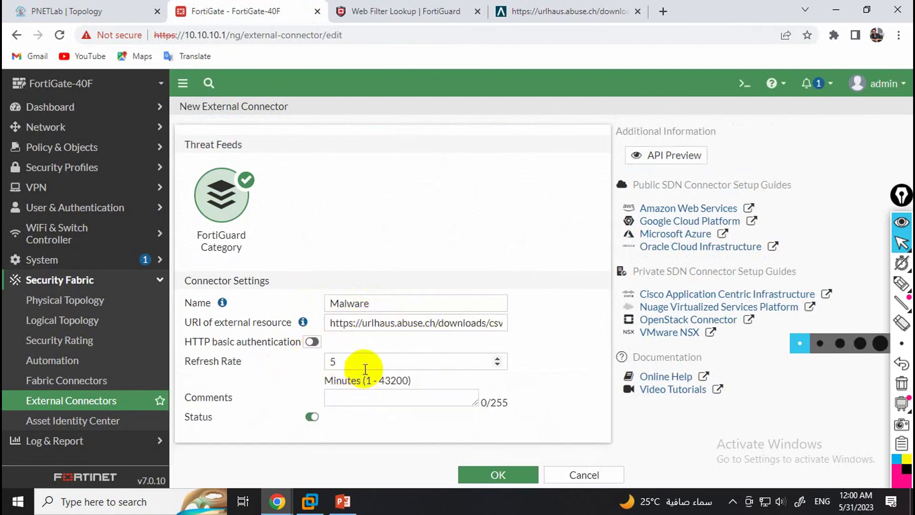
Step: Reload the URLhaus online URLs dump to check its last update against the connector's refresh rate, and return to the connector form
drag(365, 367, 316, 361)
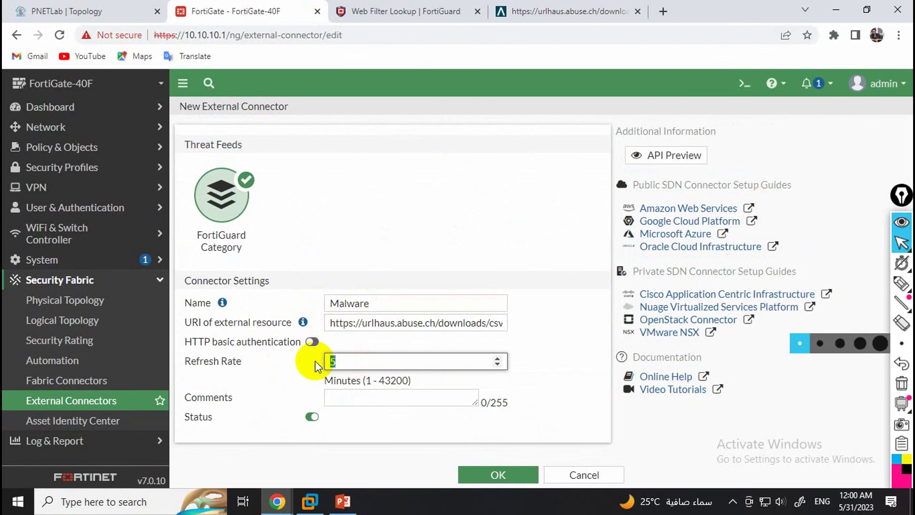
click(547, 20)
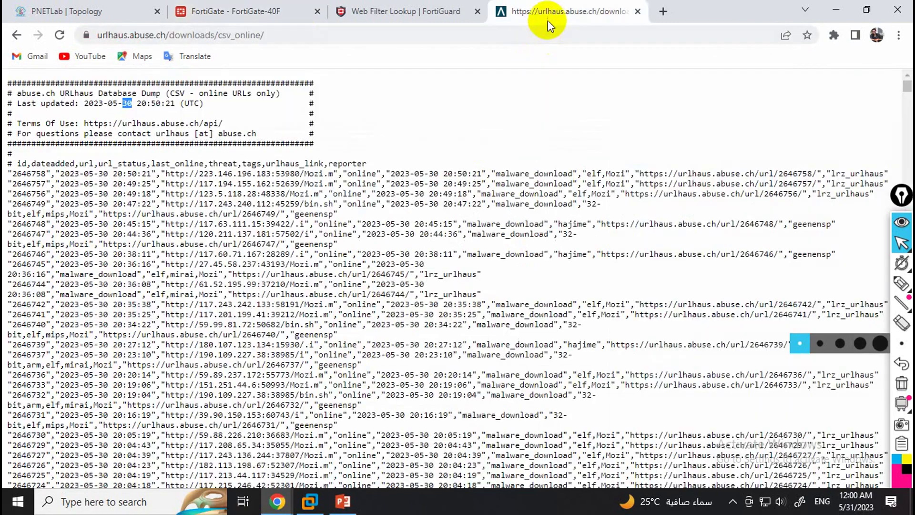
click(60, 35)
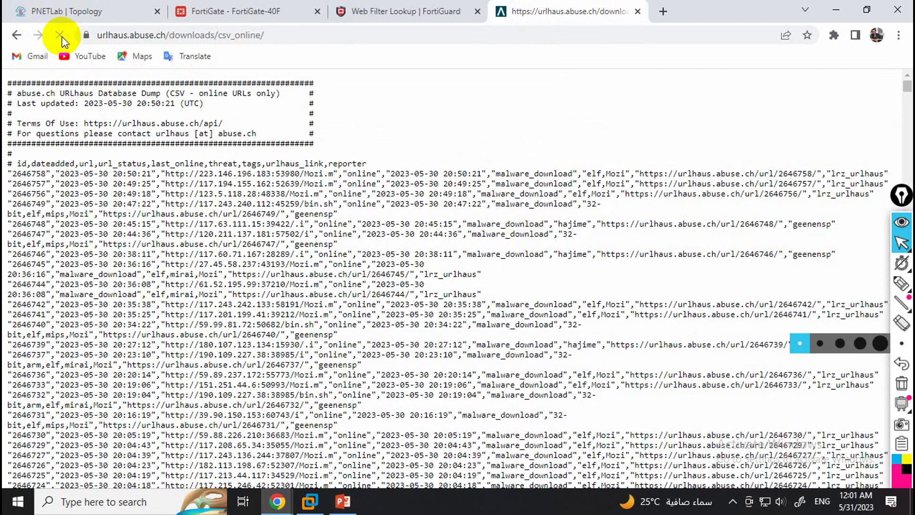
click(398, 11)
click(548, 10)
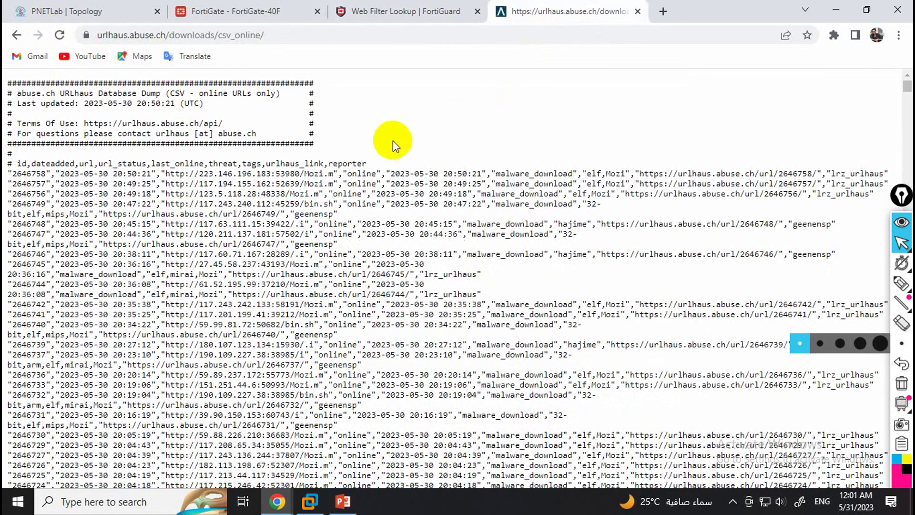
scroll(362, 191, down, 10)
click(377, 11)
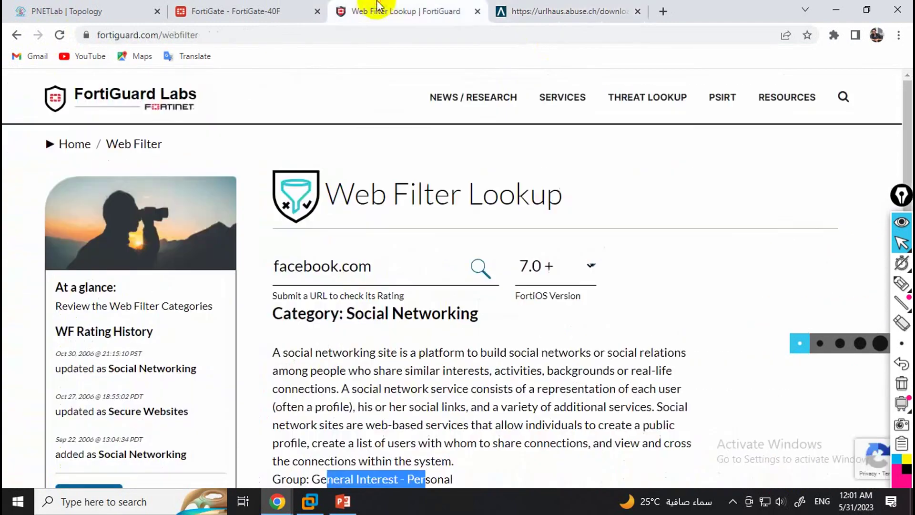
click(261, 11)
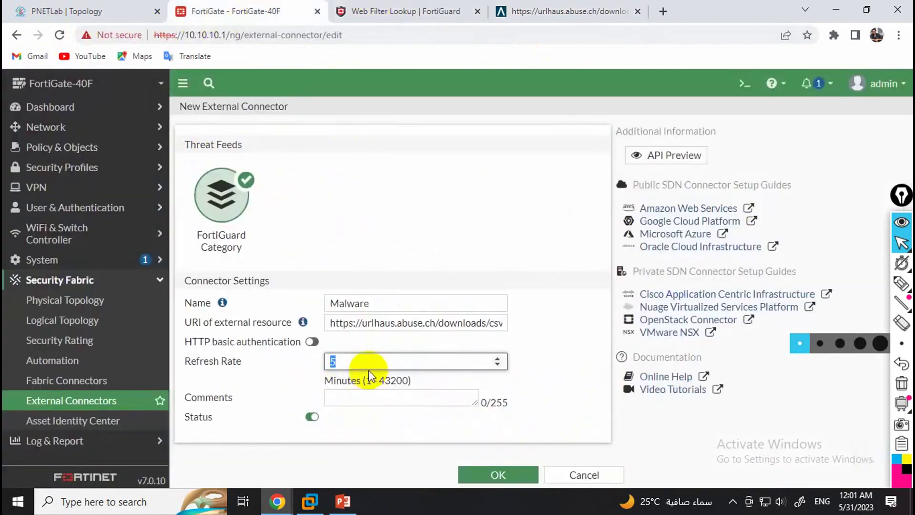
Step: Save the Malware threat feed connector and check its connection status in the reloaded External Connectors list
click(482, 474)
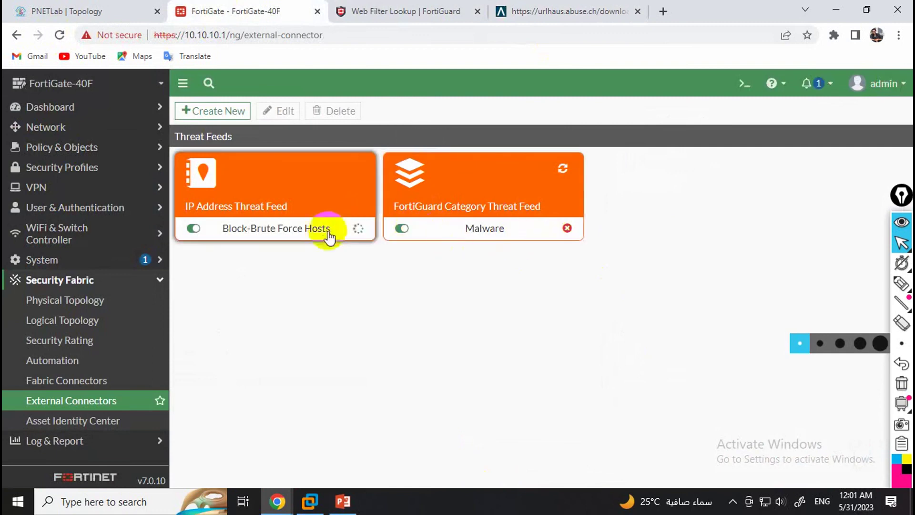
click(112, 402)
mouse_move(568, 231)
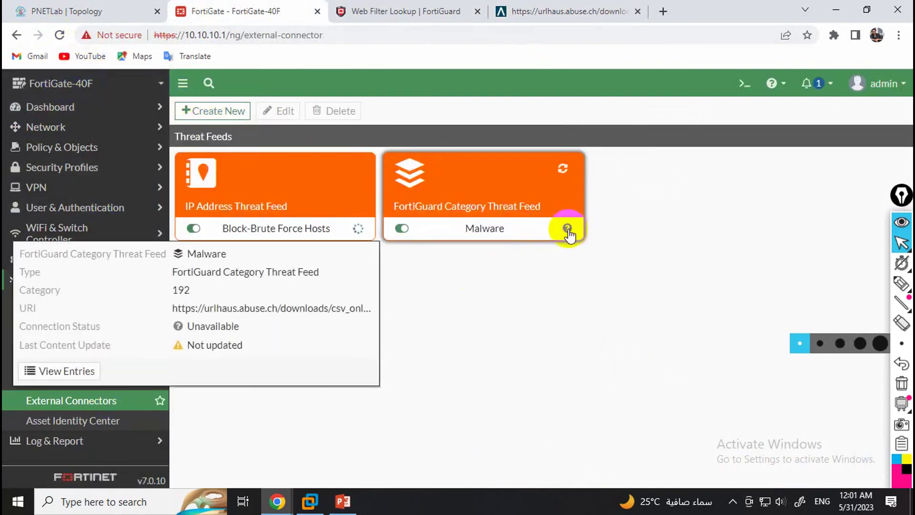
Step: Reload the External Connectors list to recheck the threat feeds' status, and open the Web Filter profiles under Security Profiles
click(102, 409)
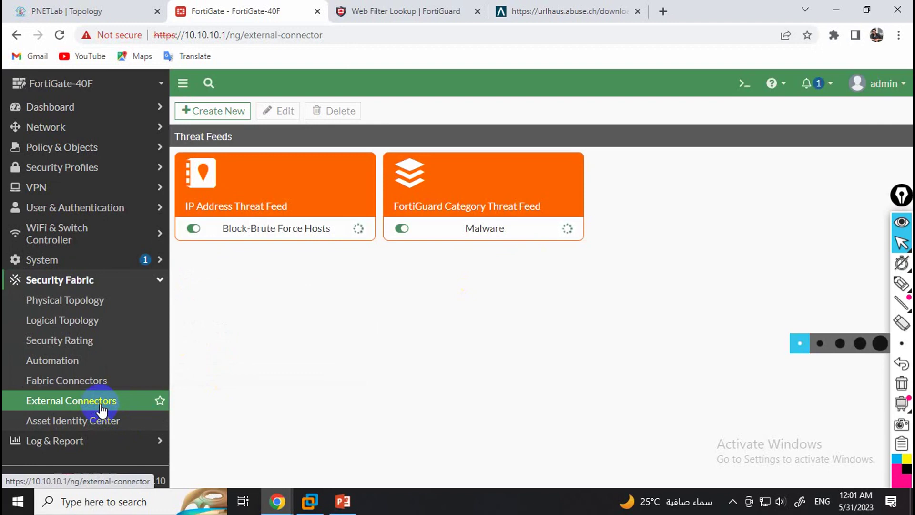
click(101, 402)
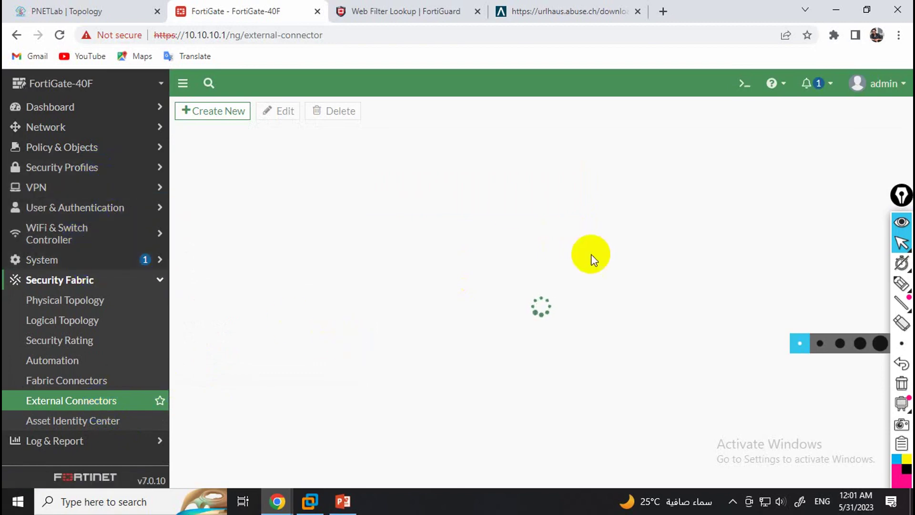
click(57, 168)
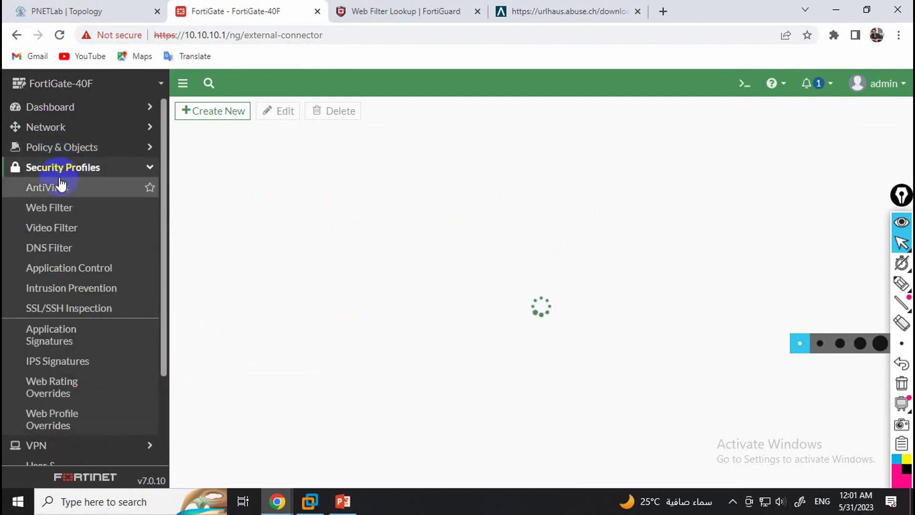
click(106, 205)
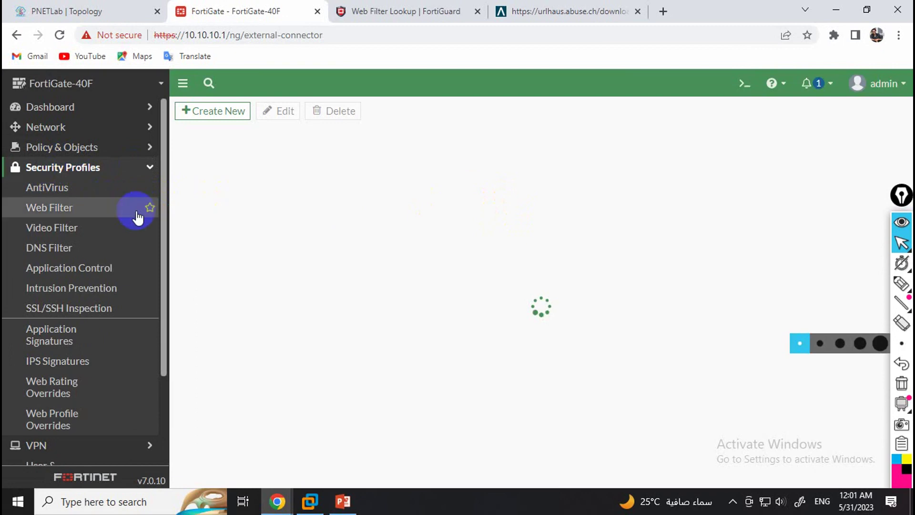
click(52, 214)
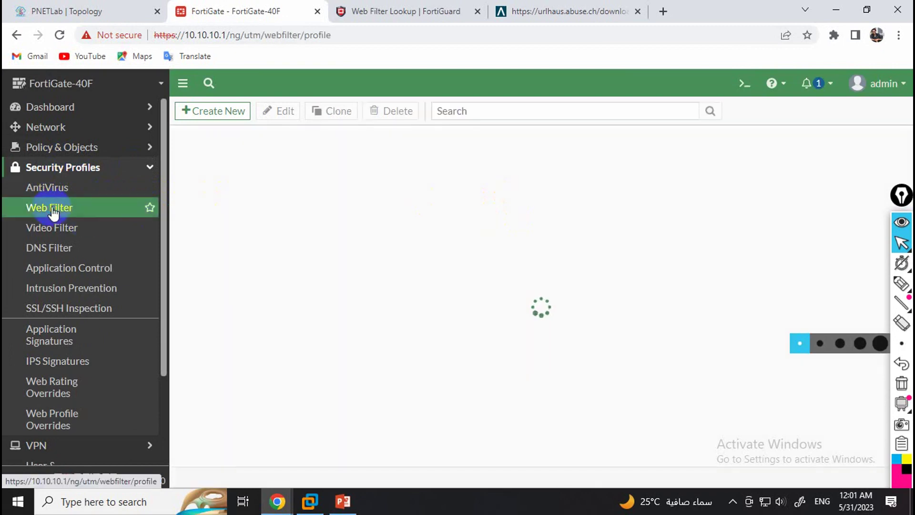
click(59, 195)
click(60, 205)
Step: Try to reload the FortiGate web interface at 10.10.10.1, first in the current tab and also in a new one
click(58, 35)
drag(232, 35, 530, 58)
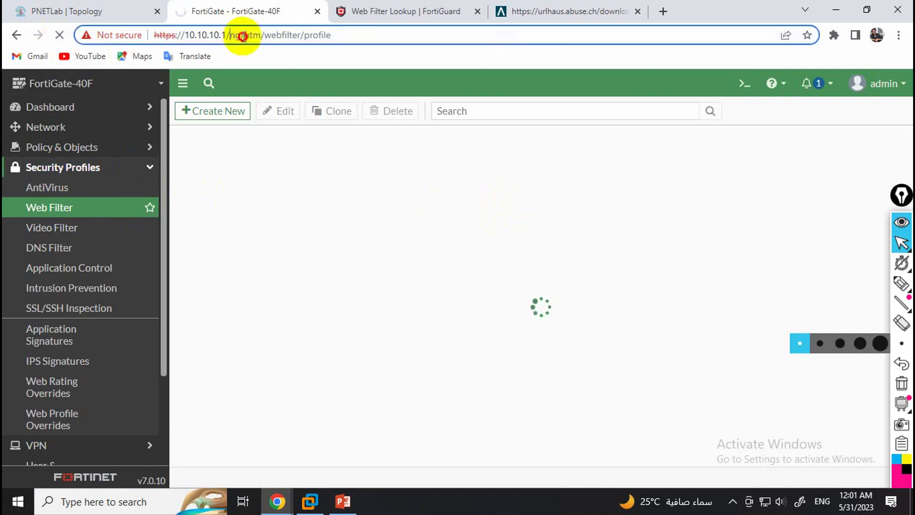
key(BackSpace)
key(Return)
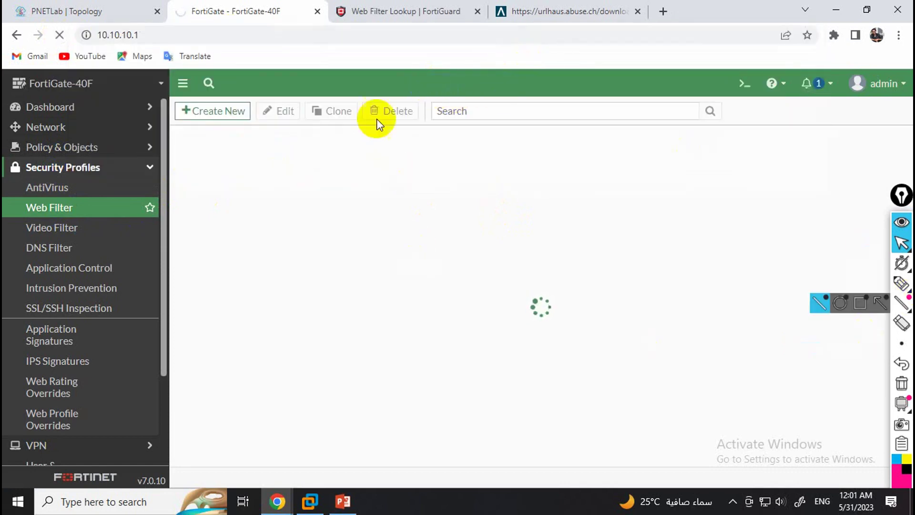
click(342, 11)
click(291, 6)
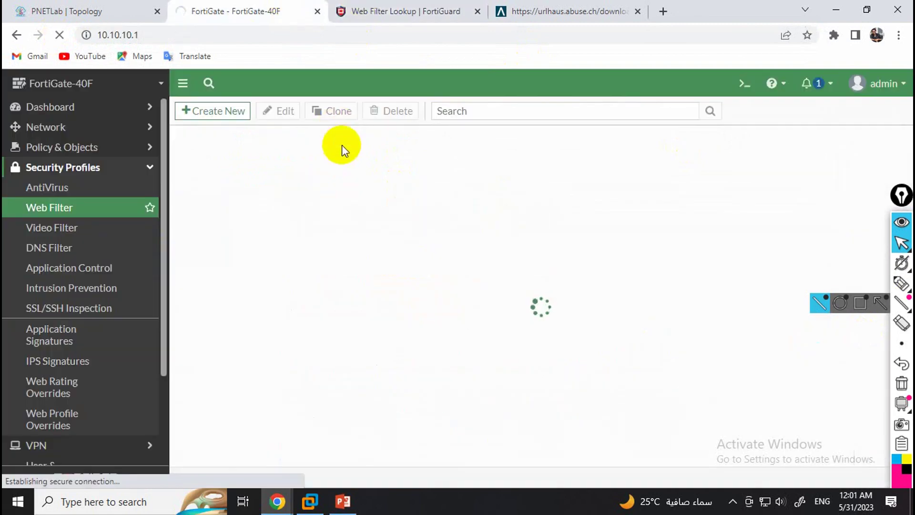
click(662, 13)
text(10)
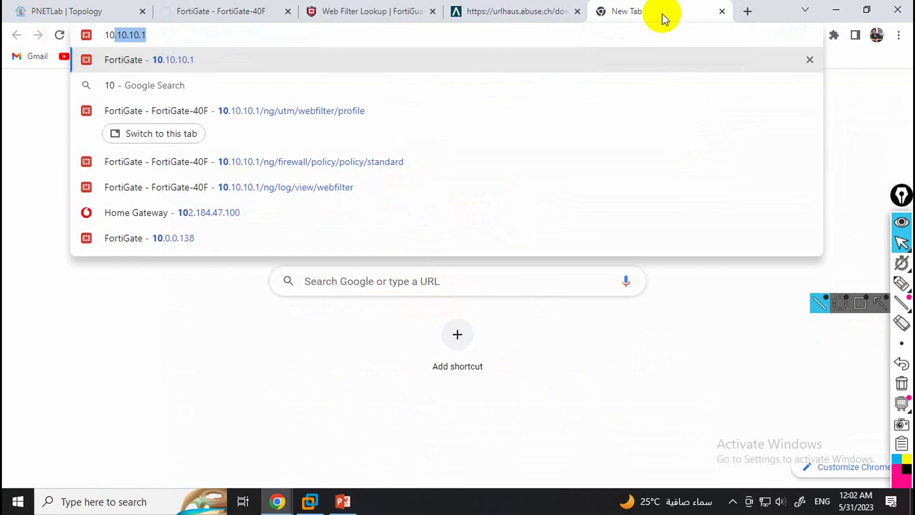
key(Return)
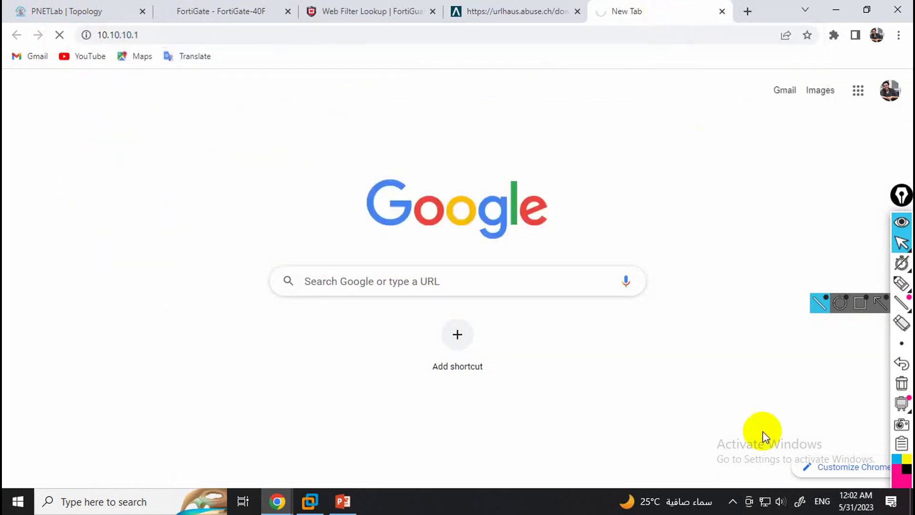
click(733, 501)
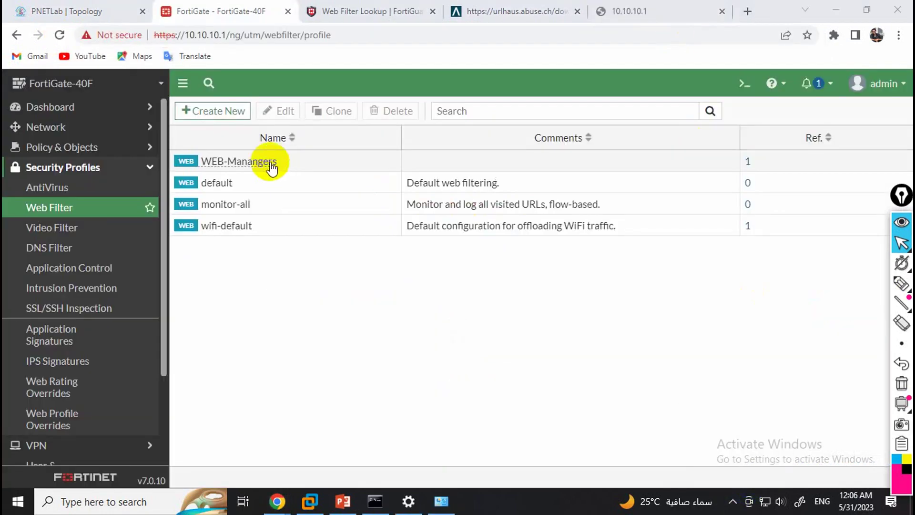
Step: In the WEB-Manangers web filter profile, set the action of the Malware remote category to Block and save the profile
click(271, 167)
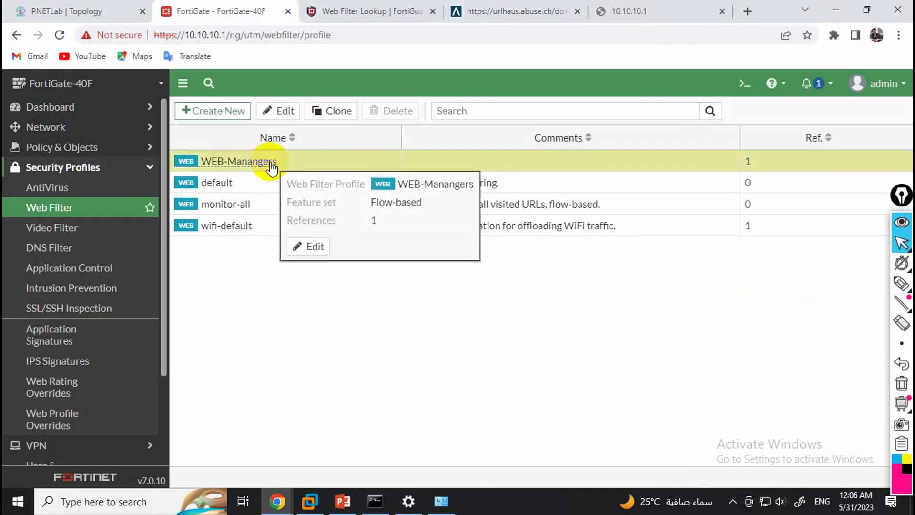
double_click(272, 167)
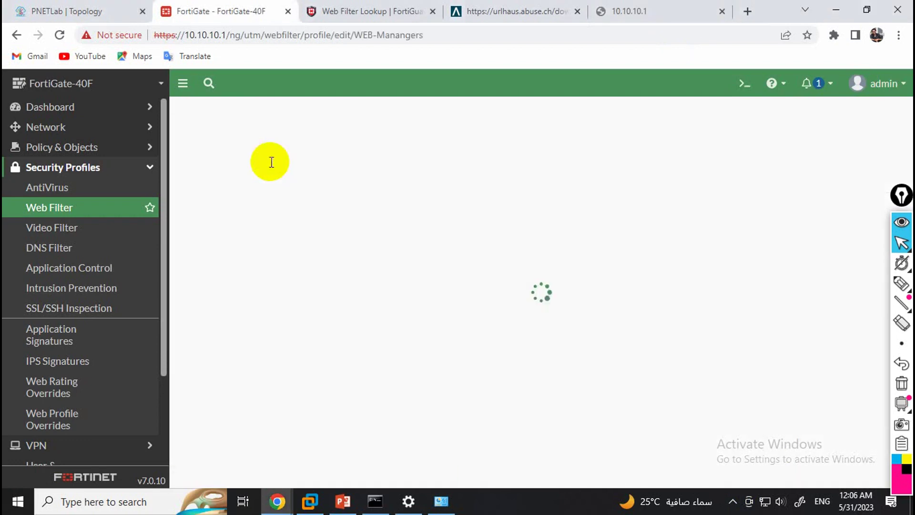
scroll(323, 376, down, 1)
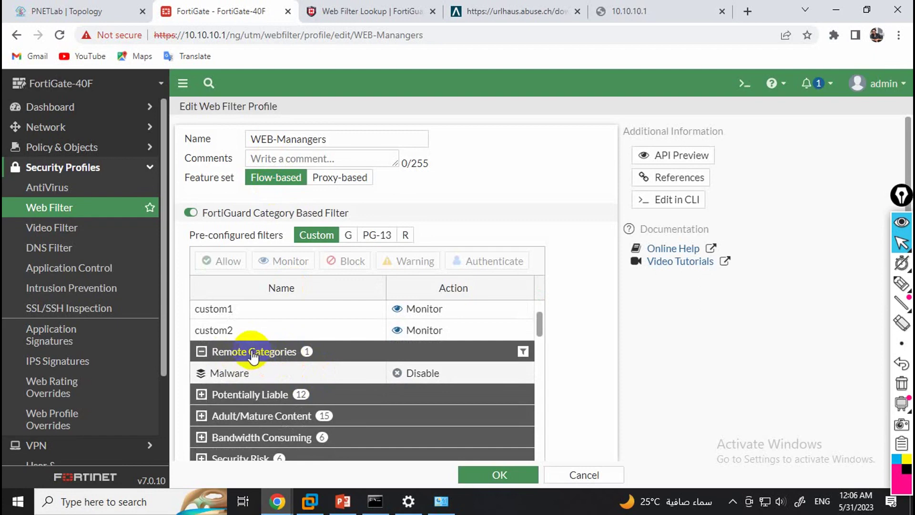
click(447, 374)
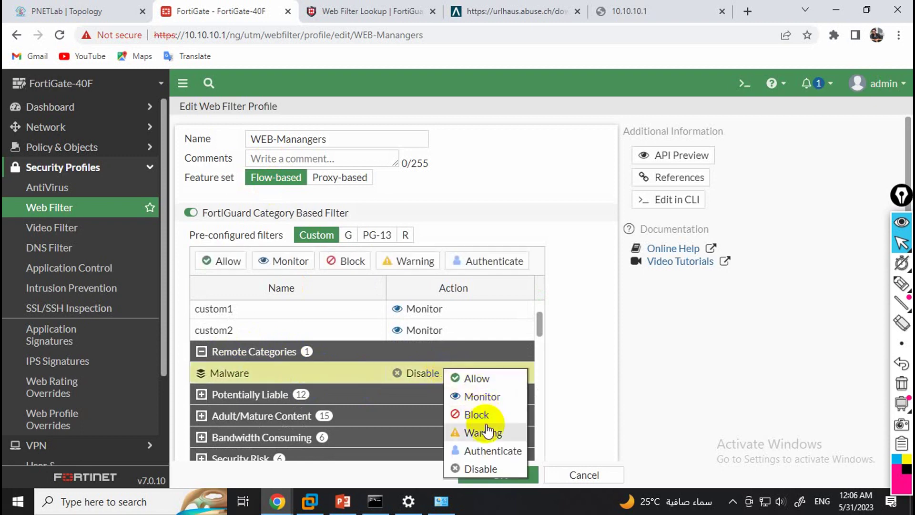
click(476, 414)
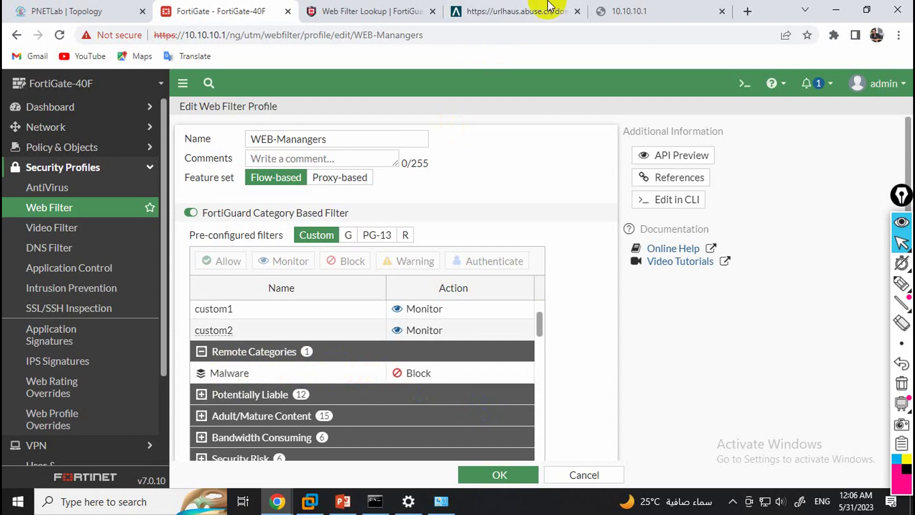
click(512, 476)
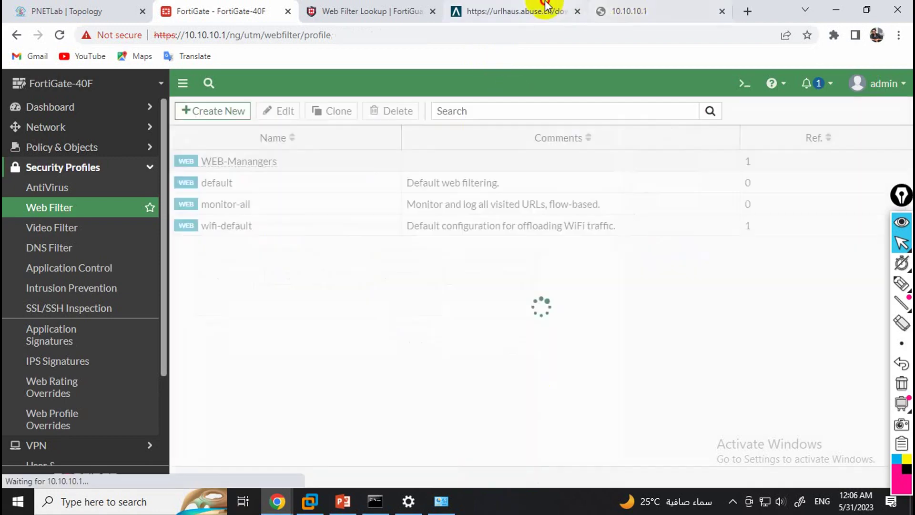
Step: Examine the URLhaus online URL entries and review the category actions in the WEB-Manangers profile, closing it with OK
click(547, 10)
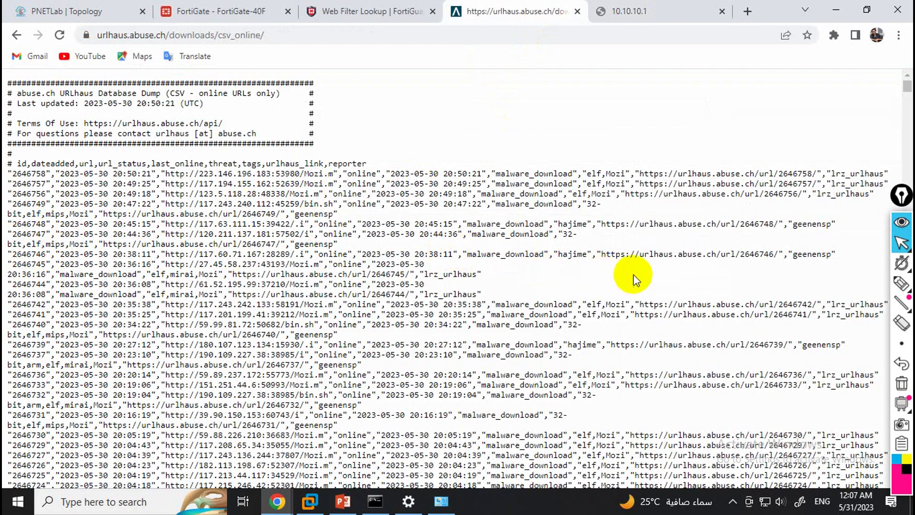
scroll(327, 296, down, 8)
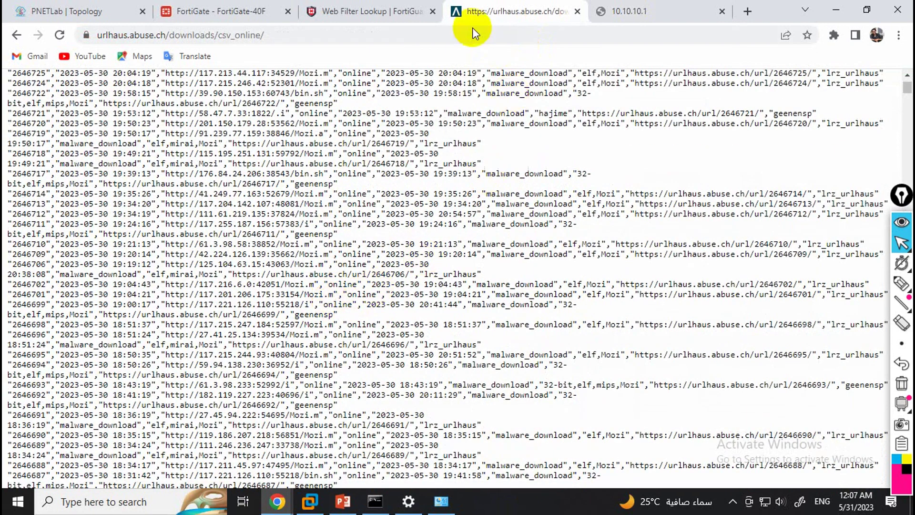
click(213, 10)
double_click(234, 162)
scroll(296, 316, down, 10)
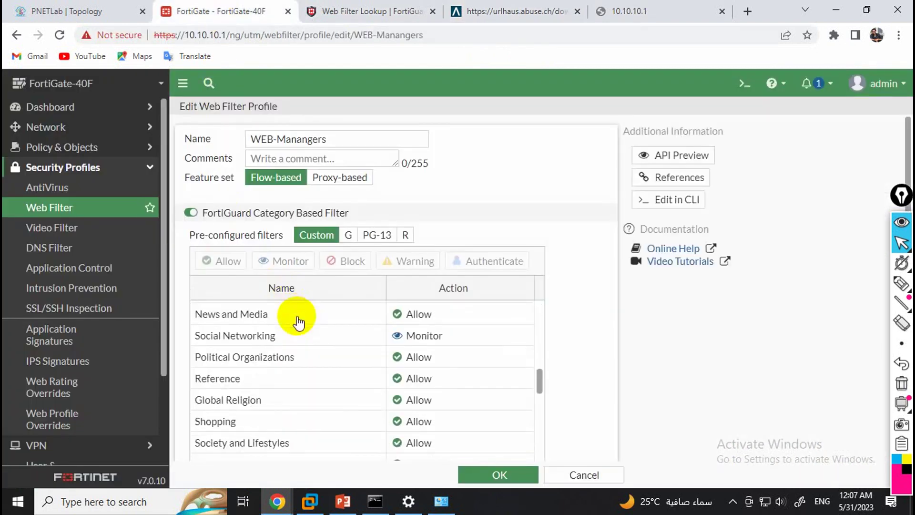
scroll(436, 377, down, 5)
click(523, 475)
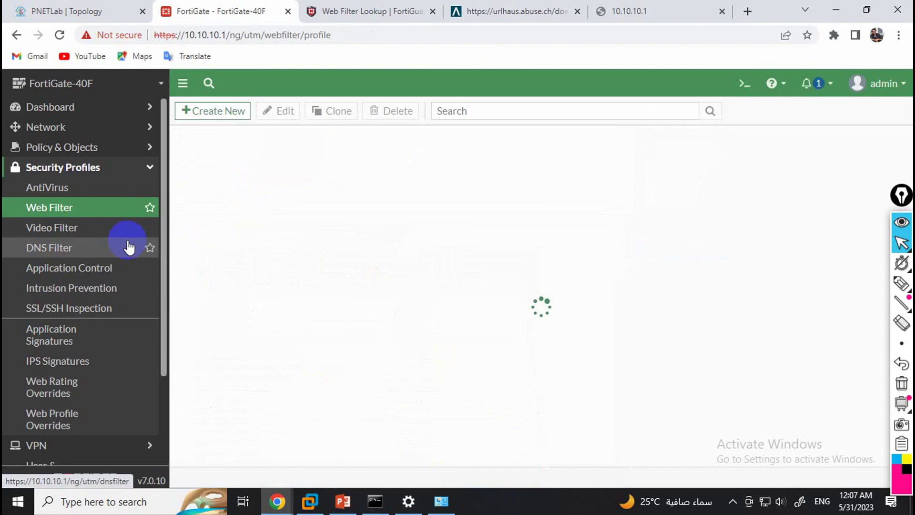
Step: Try a new firewall policy with the Block-Brute Force Hosts threat feed as its destination, and cancel it
click(62, 149)
click(62, 169)
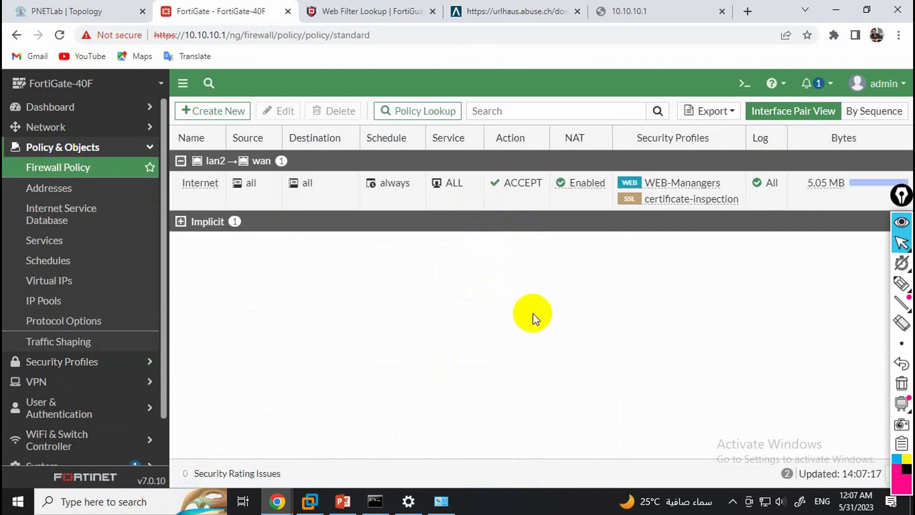
click(229, 113)
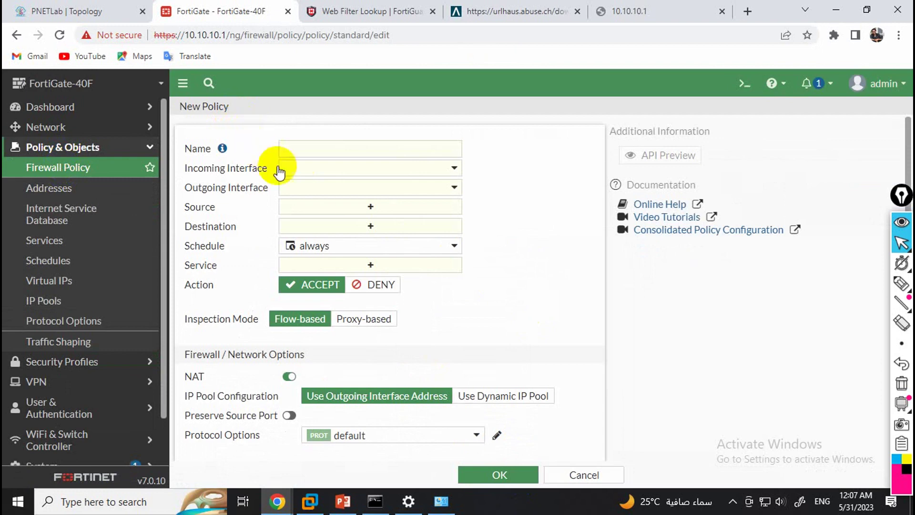
click(322, 232)
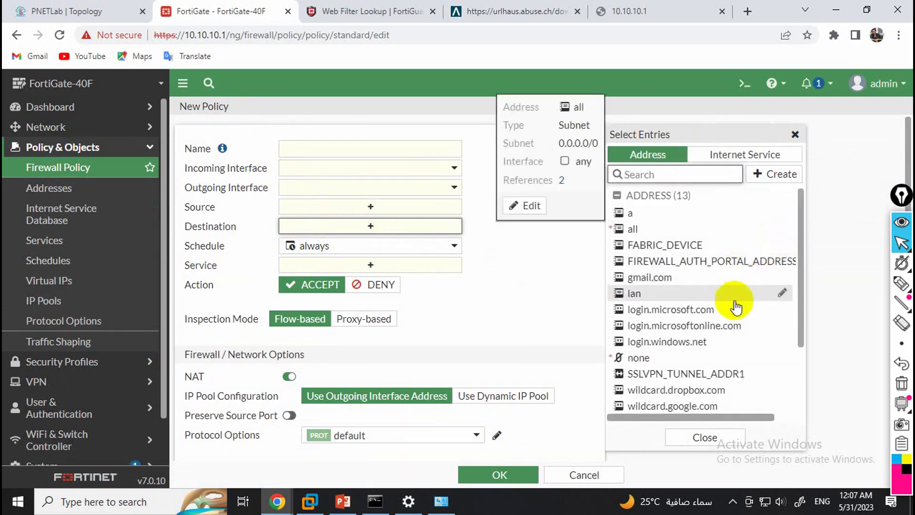
scroll(729, 317, down, 4)
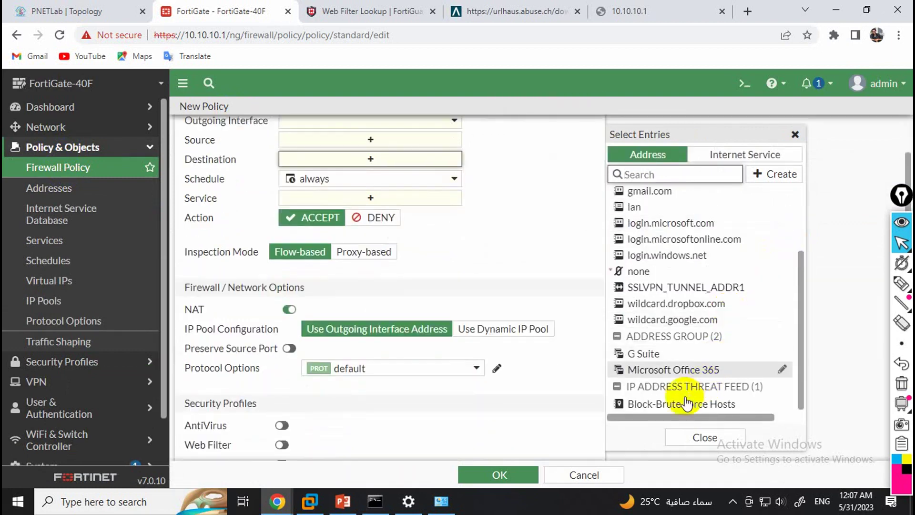
click(660, 408)
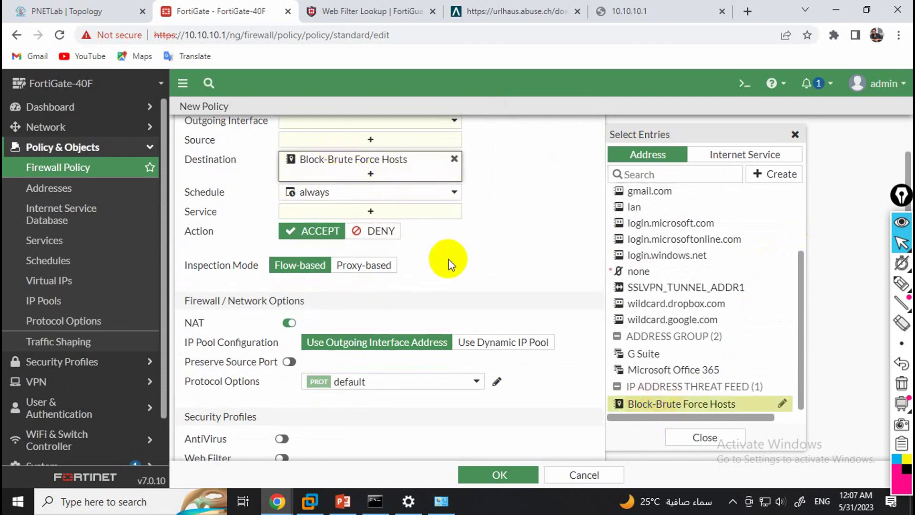
scroll(445, 262, up, 3)
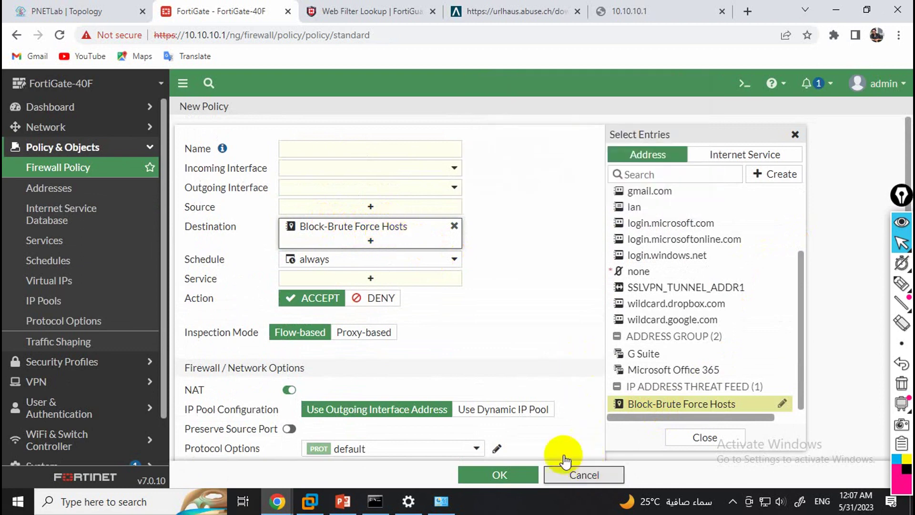
click(585, 474)
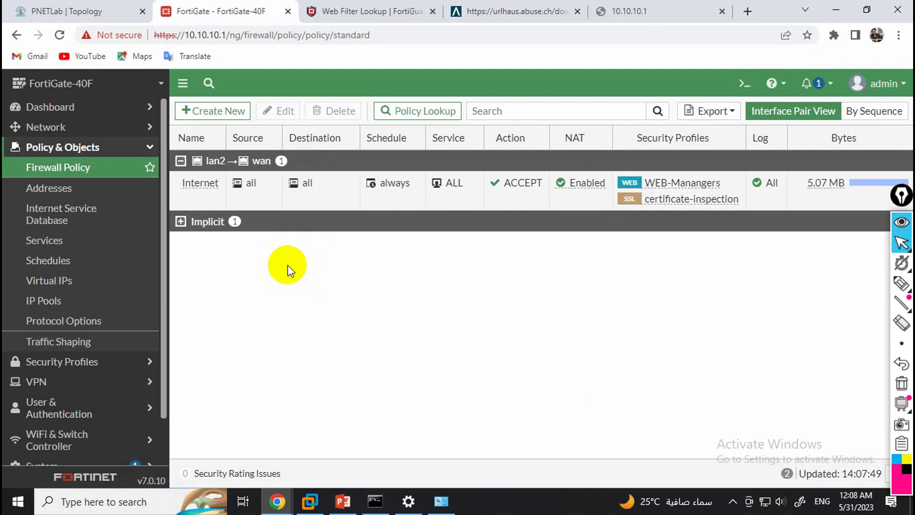
Step: Switch to the Fortigate-45 presentation in PowerPoint and find the slide that follows the Threat Feeds slide
mouse_move(333, 186)
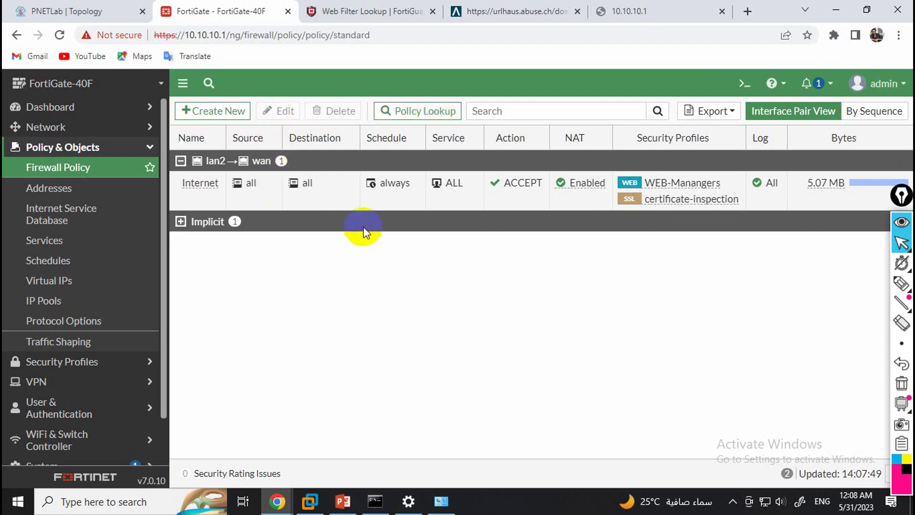
click(343, 500)
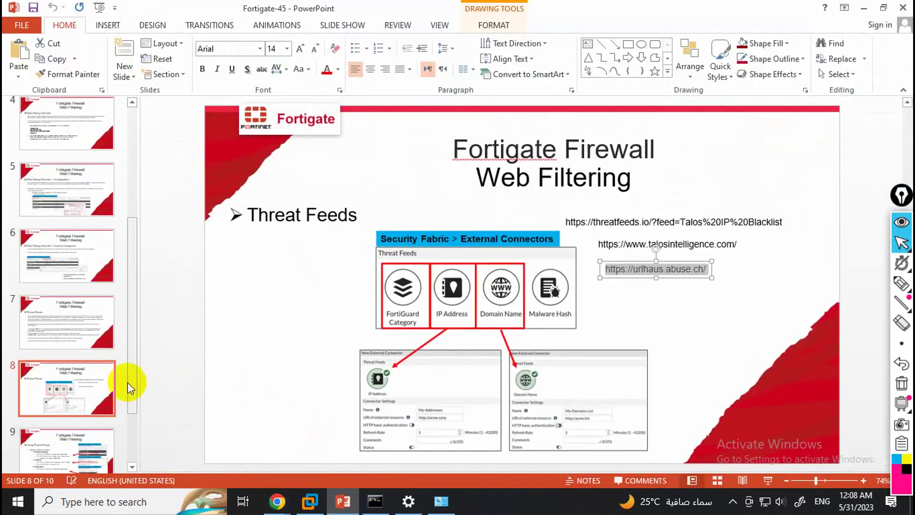
scroll(71, 424, down, 1)
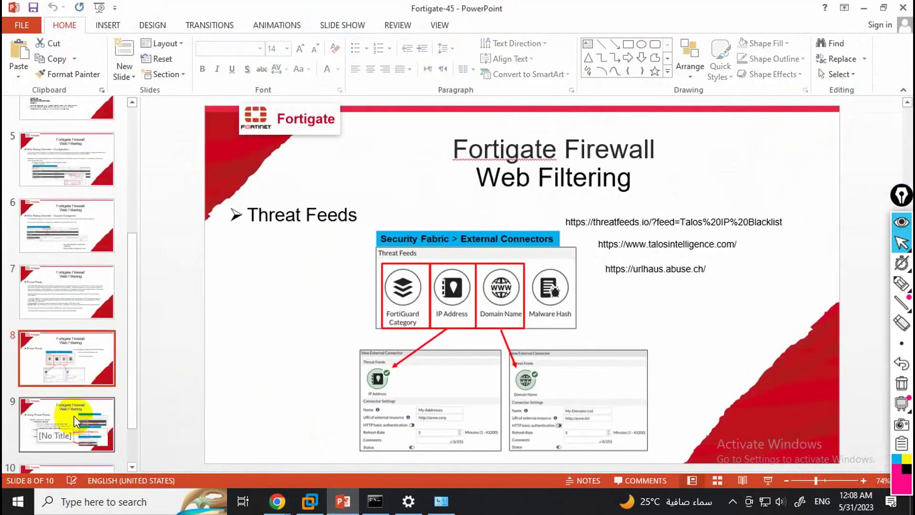